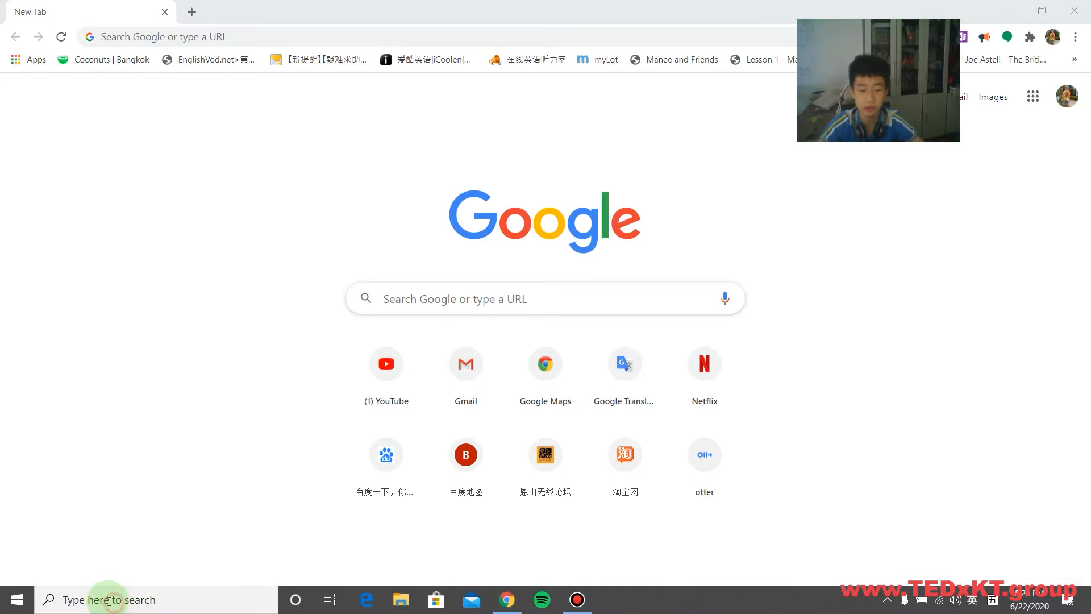
Find and launch Adobe Premiere Pro 2019.
text(p)
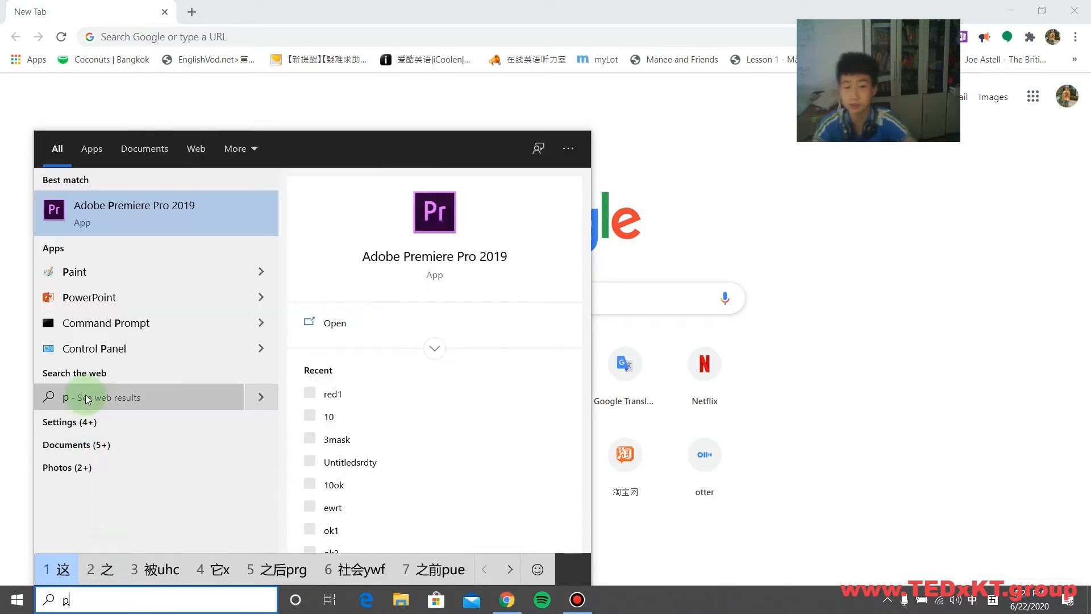
click(210, 217)
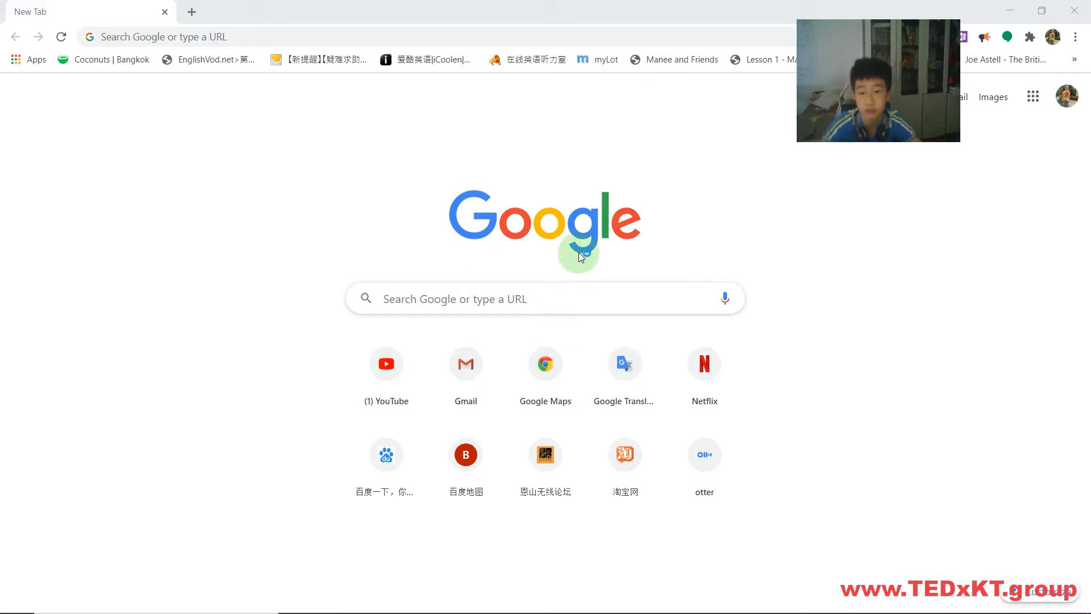
click(707, 523)
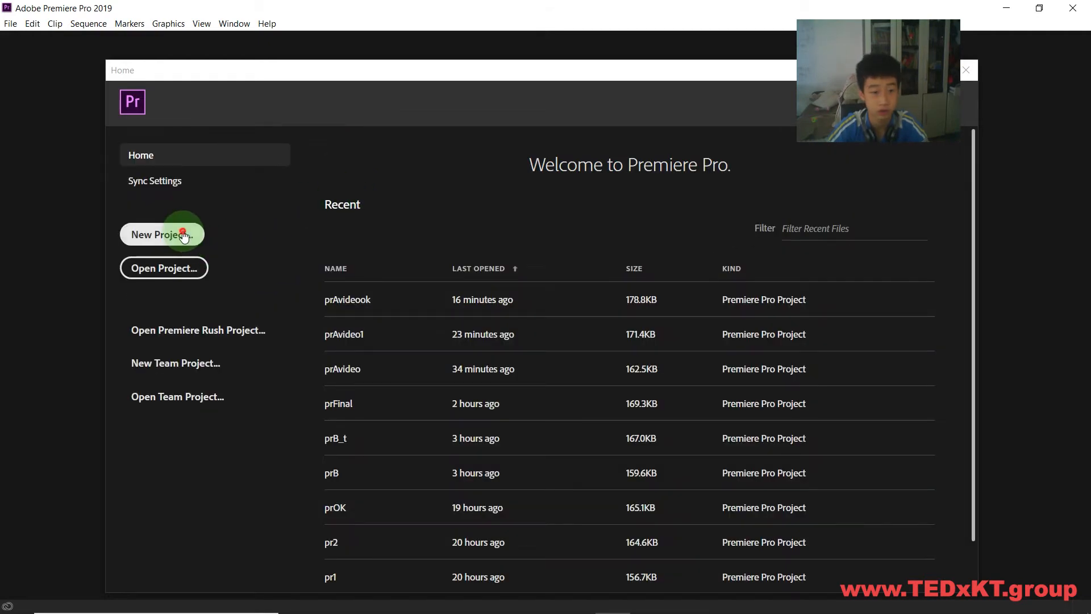
Create a new project named prADvideo in the premiere-demo\1 folder, with the default settings.
click(182, 231)
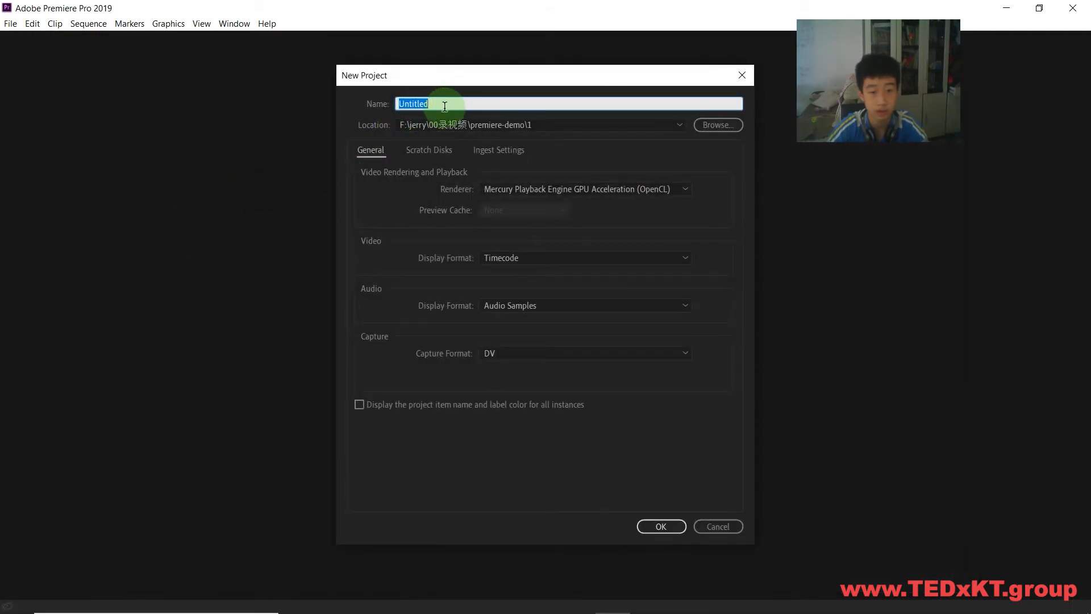
key(BackSpace)
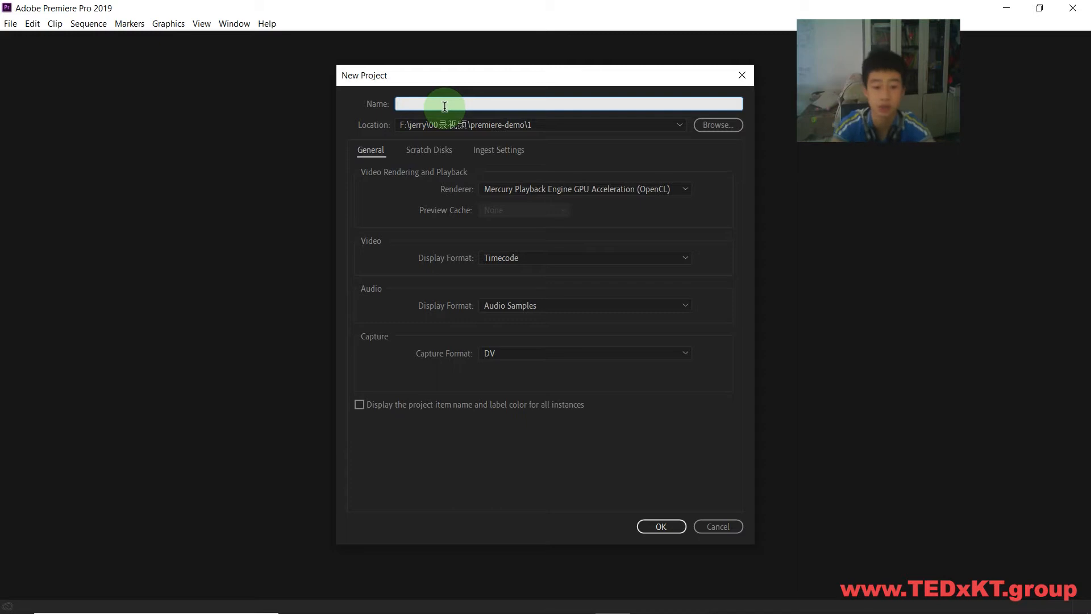
text(pr)
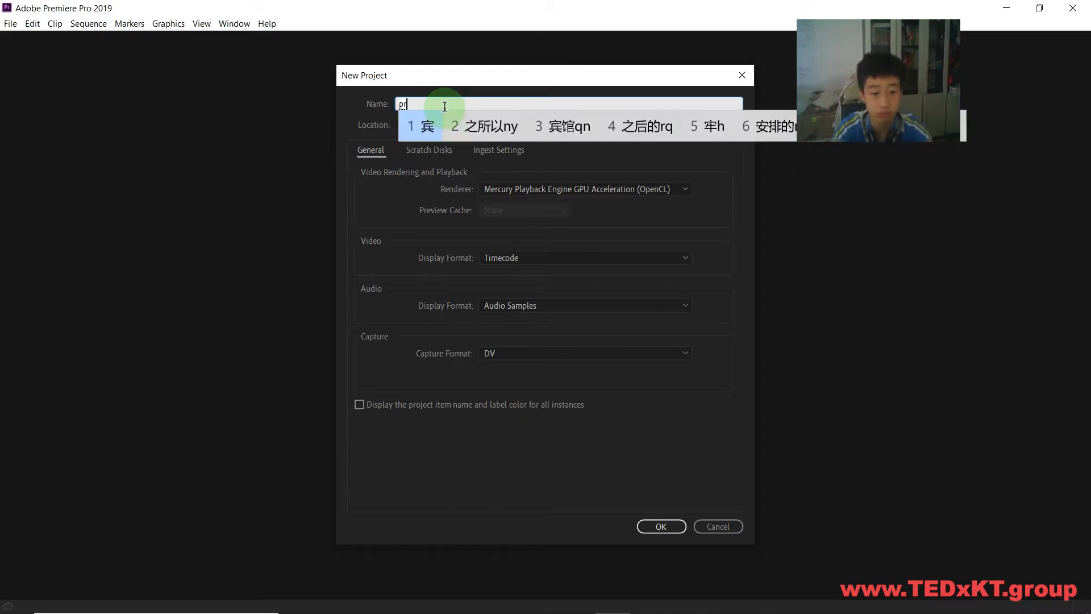
key(Return)
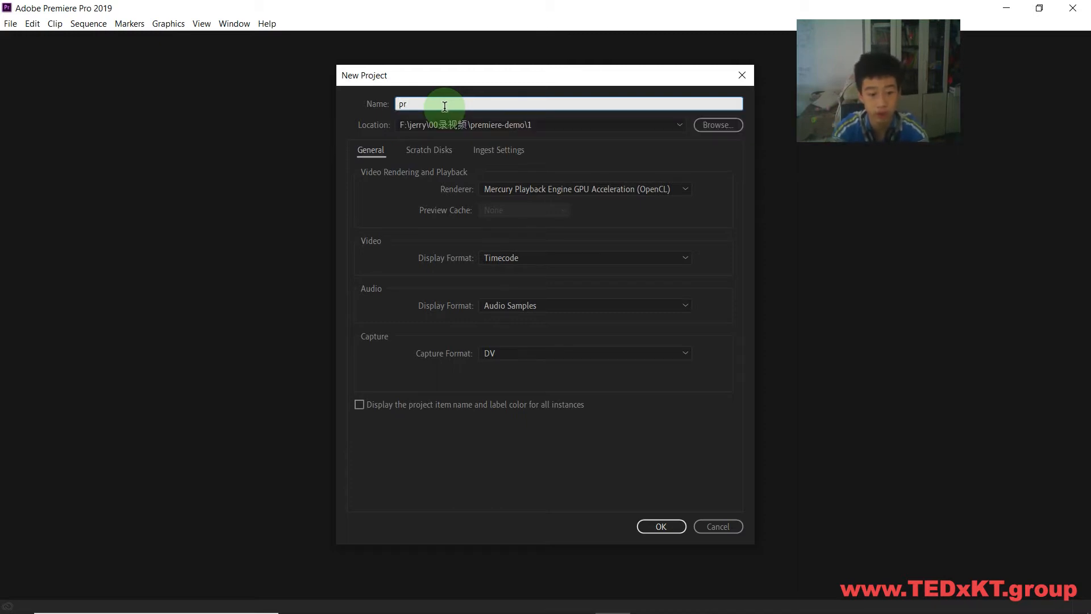
text(AD)
click(445, 106)
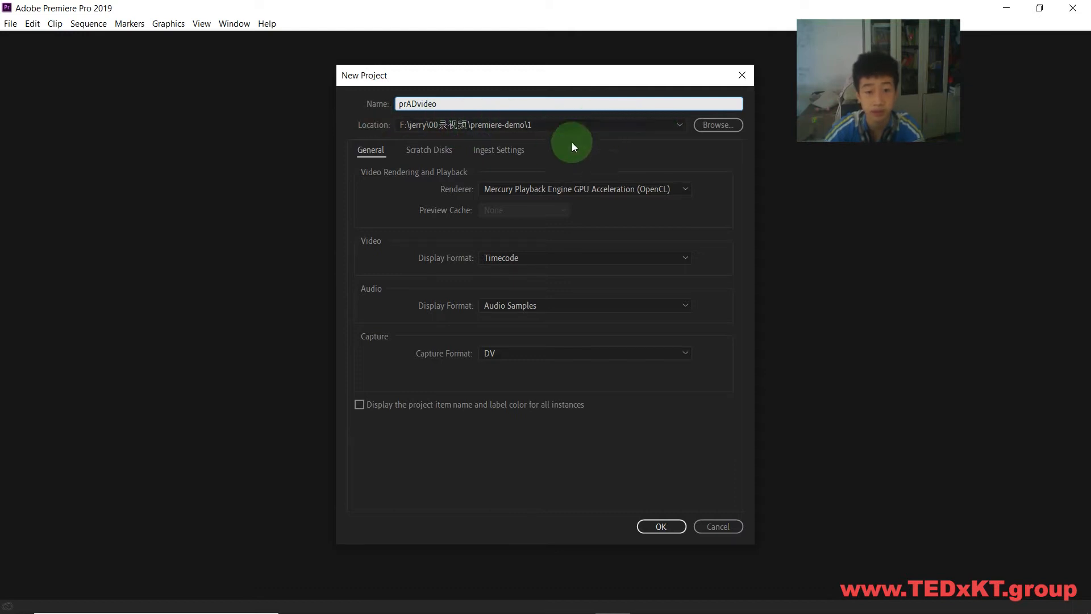
click(663, 523)
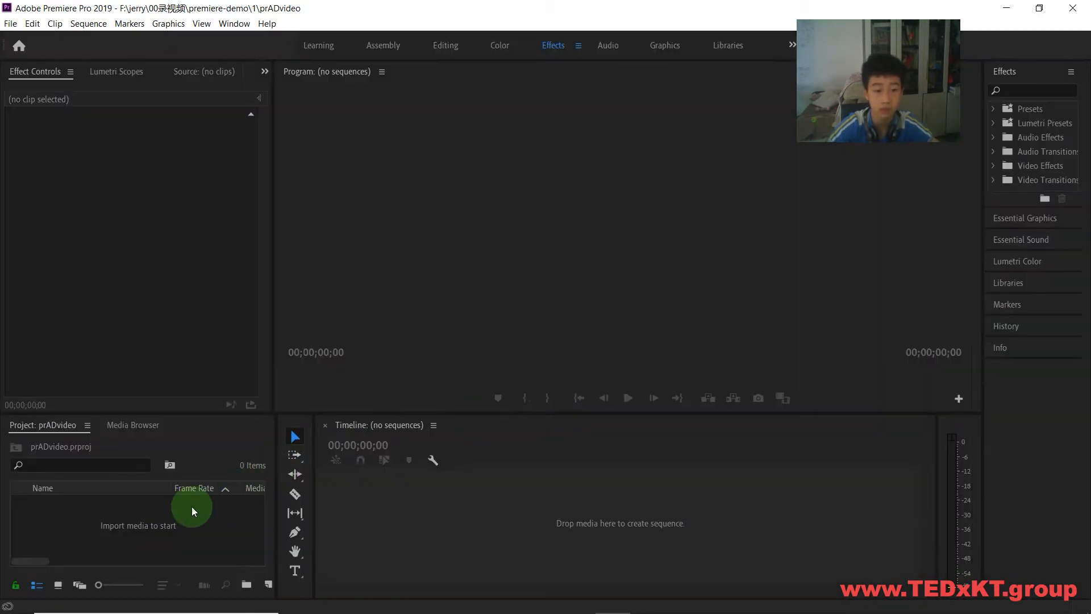
Import the video 多人-中年人回旋踢 into the project.
right_click(192, 506)
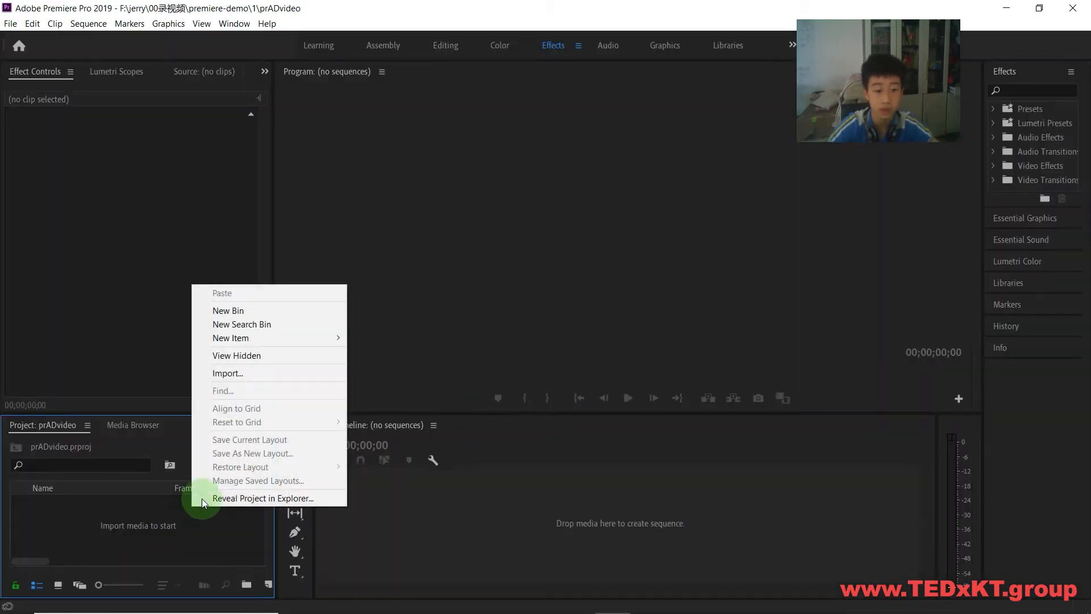
click(211, 370)
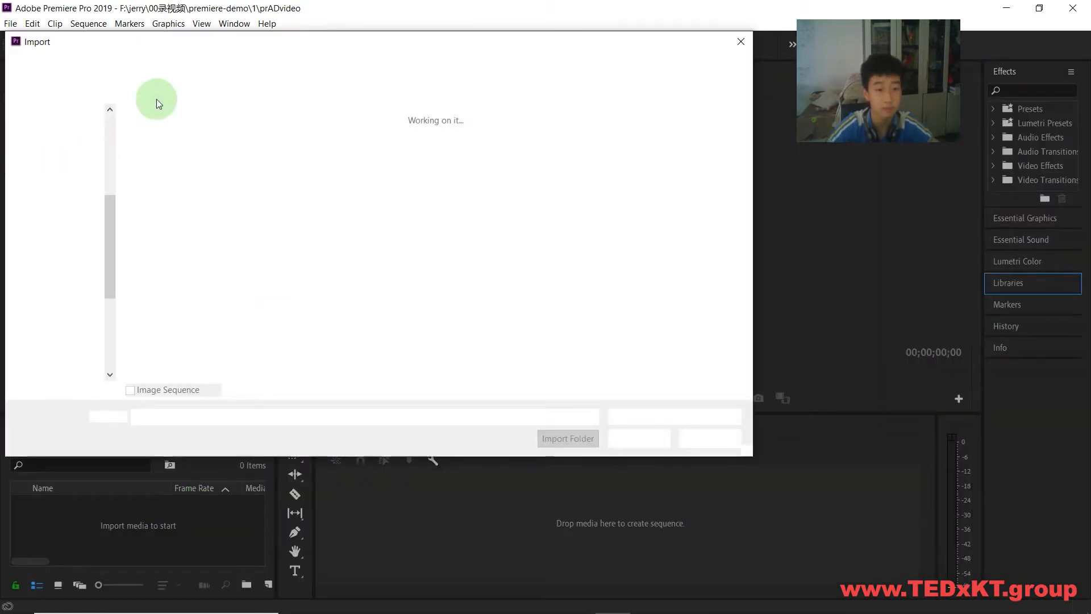
drag(245, 186, 704, 266)
drag(709, 180, 689, 221)
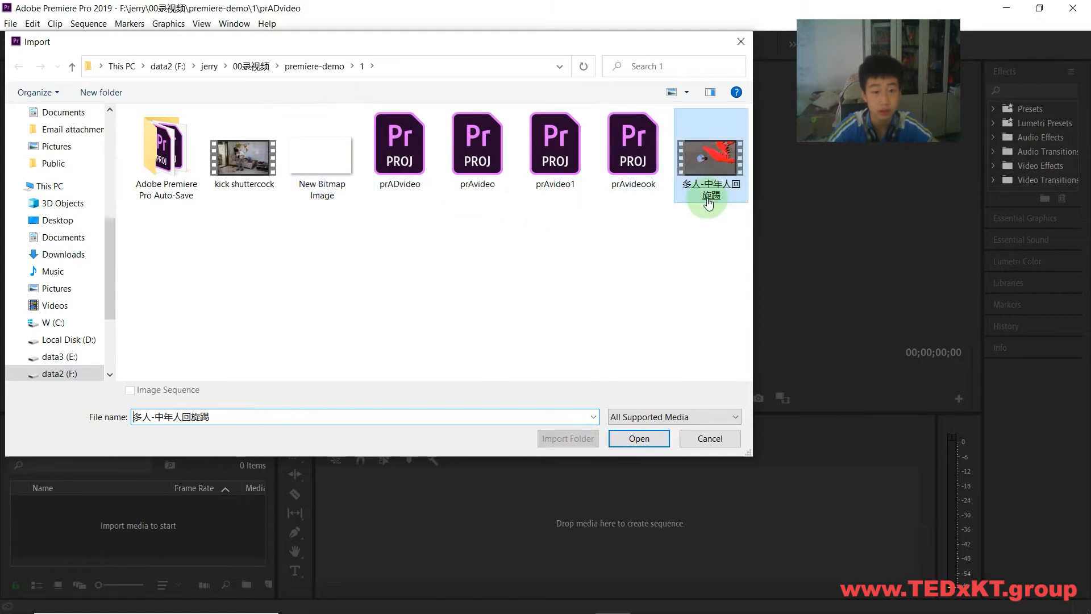
double_click(687, 190)
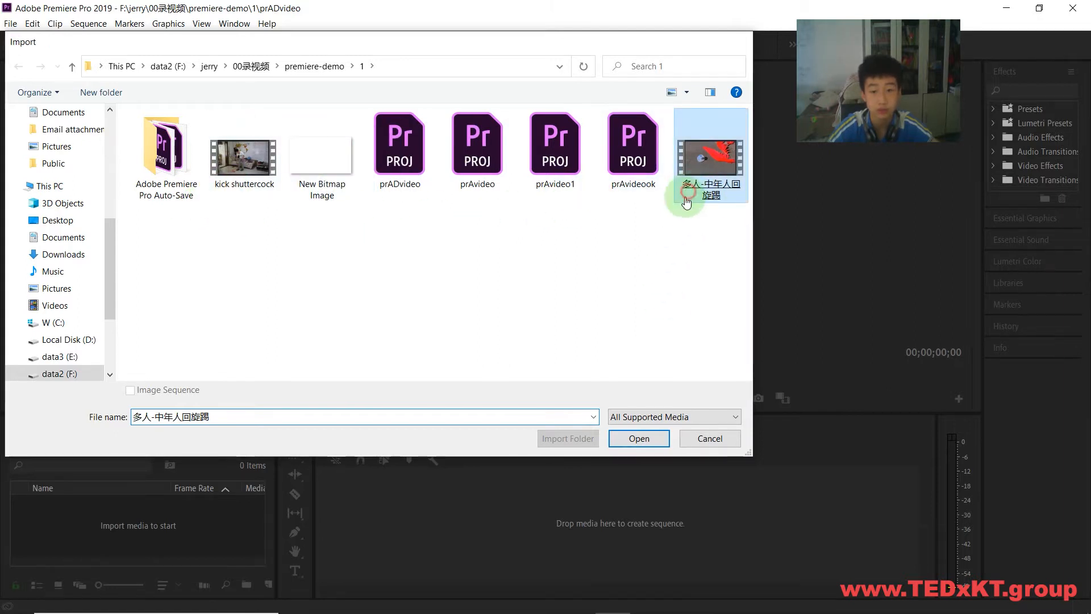
Import the kick shuttercock video into the project.
right_click(151, 524)
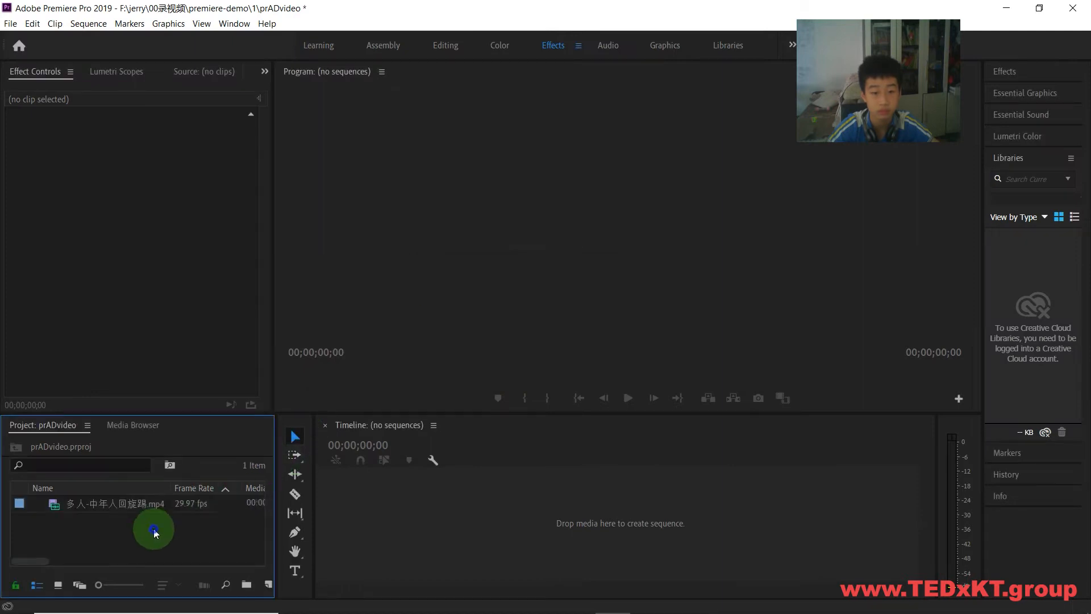
click(243, 391)
double_click(240, 152)
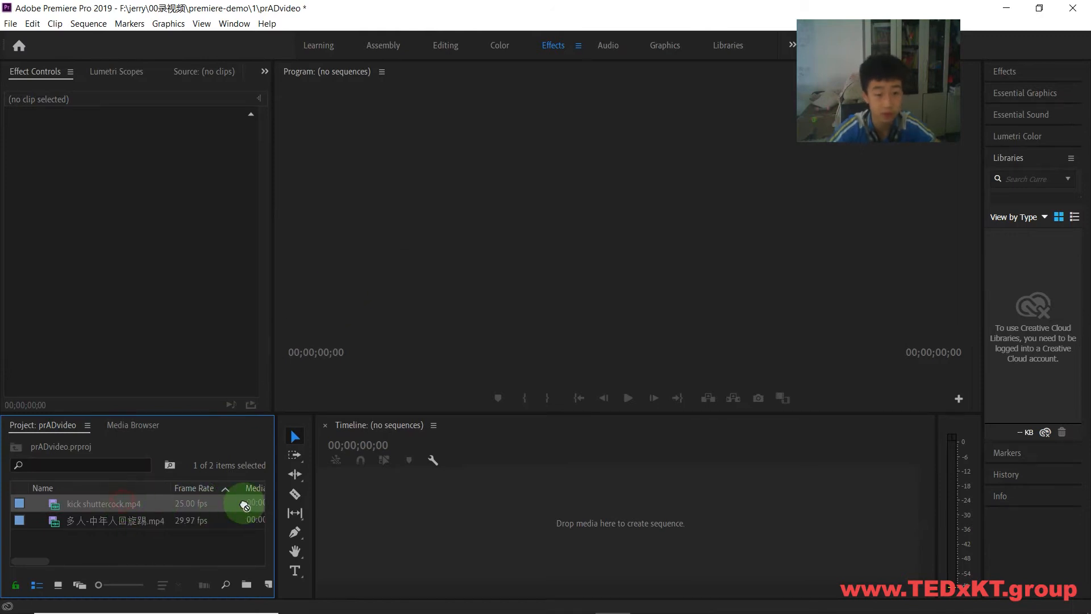
Create a sequence from kick shuttercock.mp4 in the timeline and expand audio track A1 to show its waveform.
drag(479, 514, 481, 502)
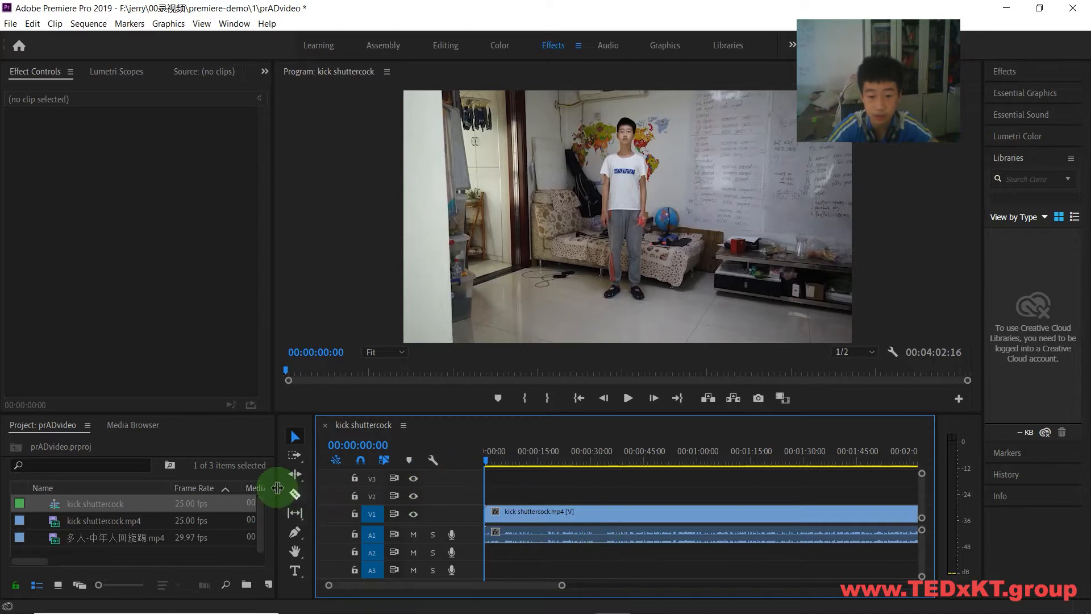
double_click(474, 539)
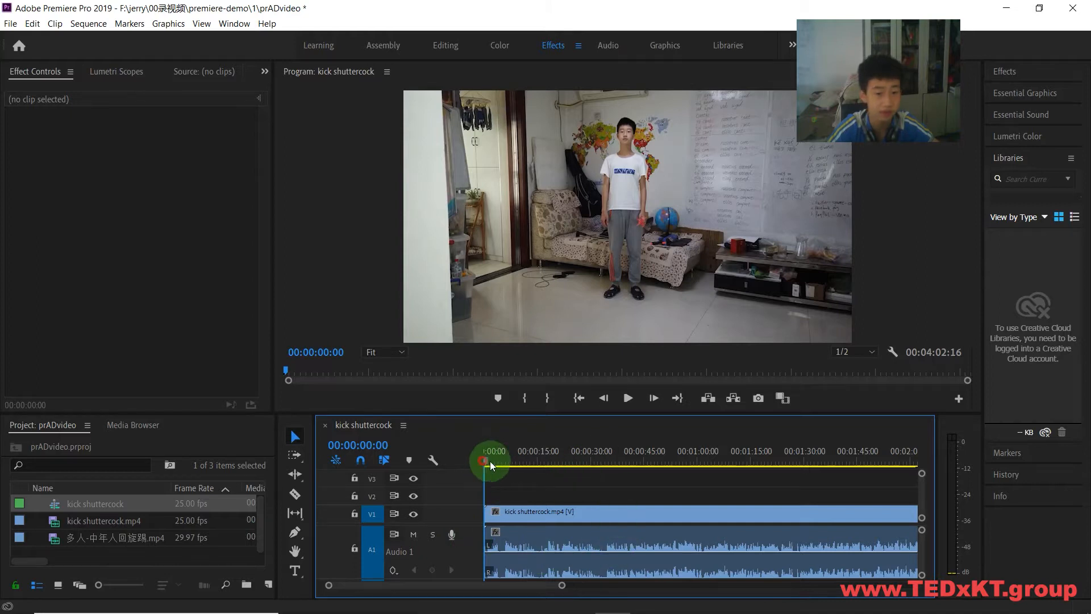
Preview the footage from about 33 seconds and split the kick shuttercock clip at about 34 seconds with the Razor tool.
drag(486, 458, 603, 471)
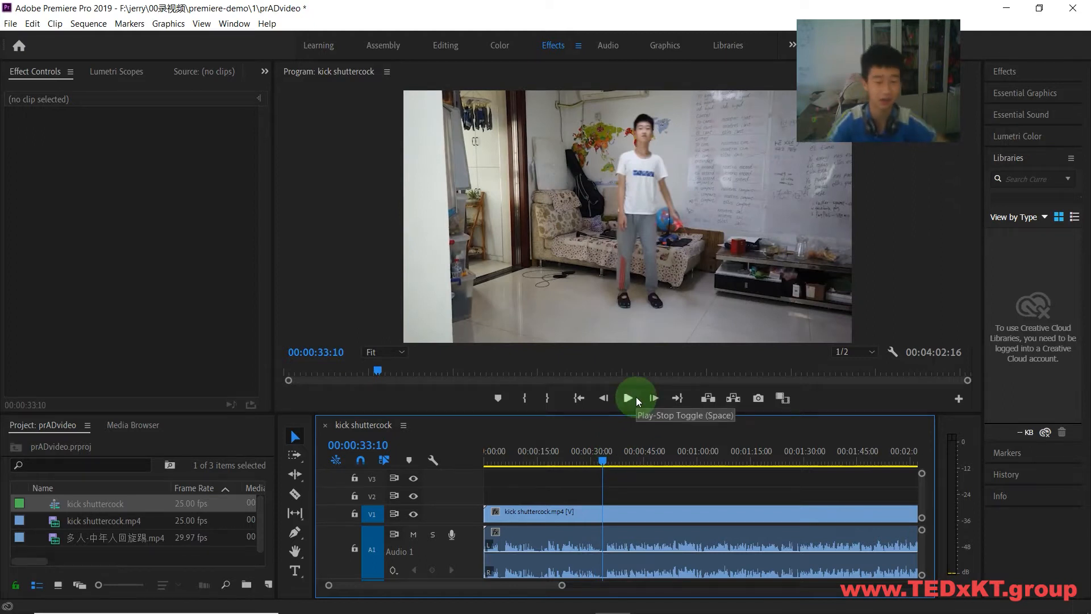
click(637, 399)
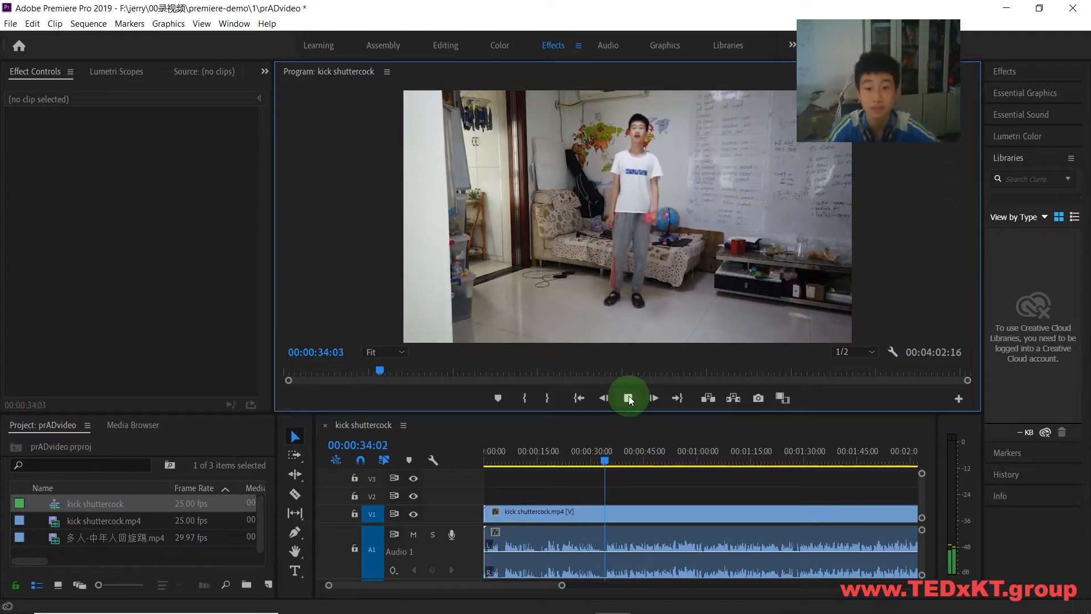
click(628, 397)
click(294, 493)
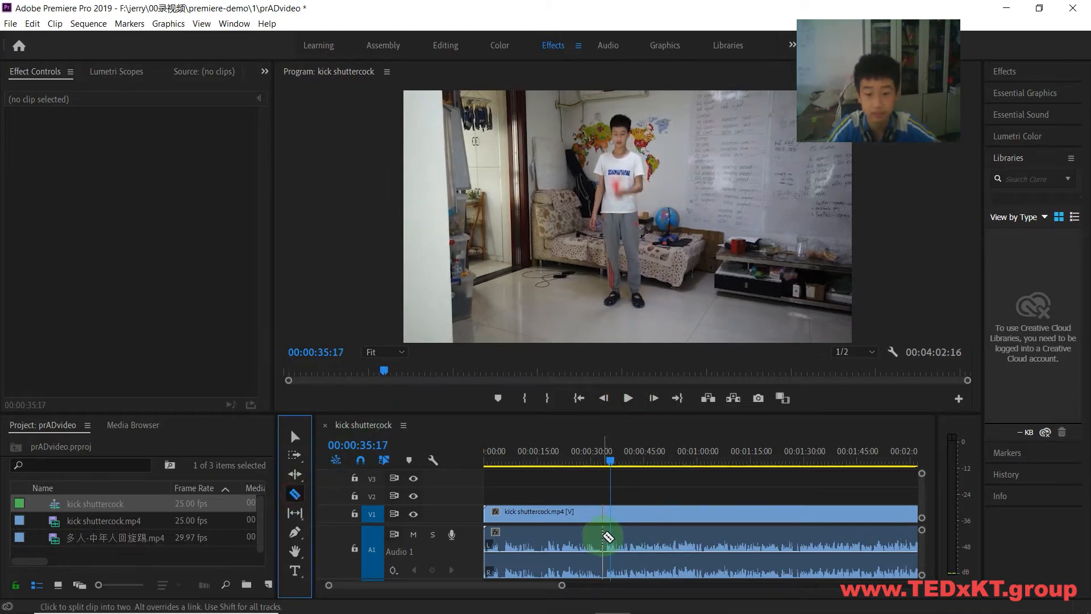
click(606, 534)
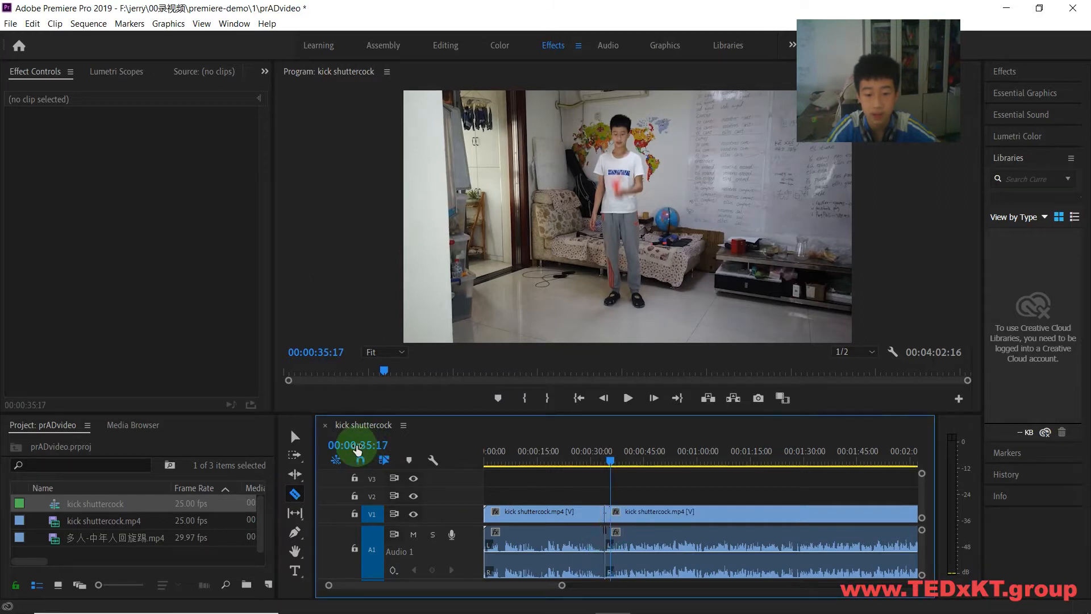
Delete the part before the cut and move the remaining clip to the start of the timeline.
click(294, 436)
click(595, 541)
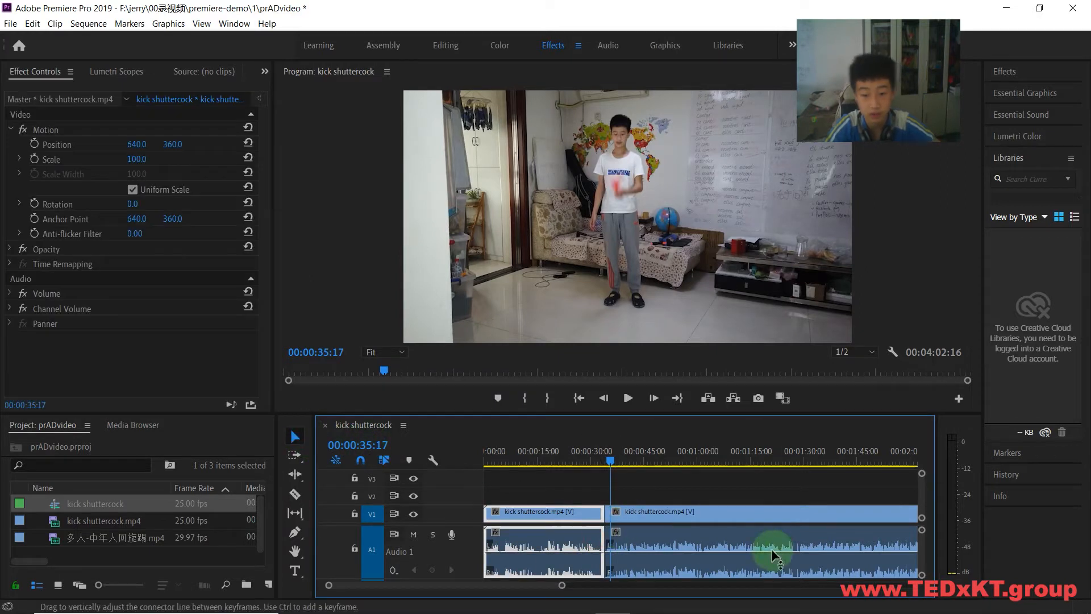
key(Delete)
drag(698, 538, 576, 533)
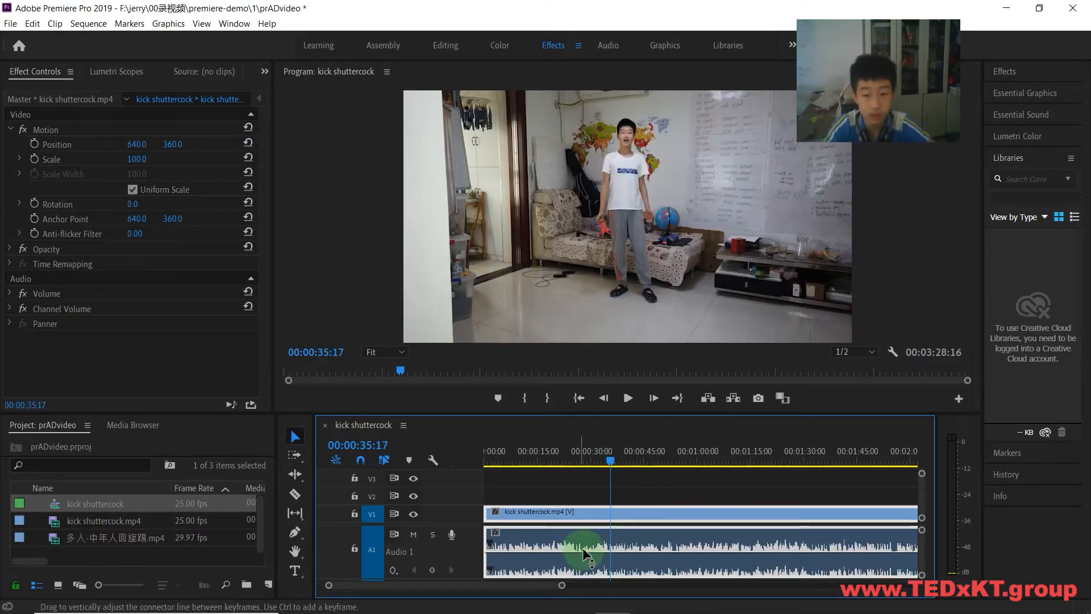
Set the audio gain of the kick shuttercock clip to 15.7 dB and play a few seconds to check the sound.
mouse_move(562, 584)
mouse_down()
mouse_move(537, 591)
mouse_move(511, 579)
mouse_move(720, 573)
mouse_move(708, 572)
mouse_up()
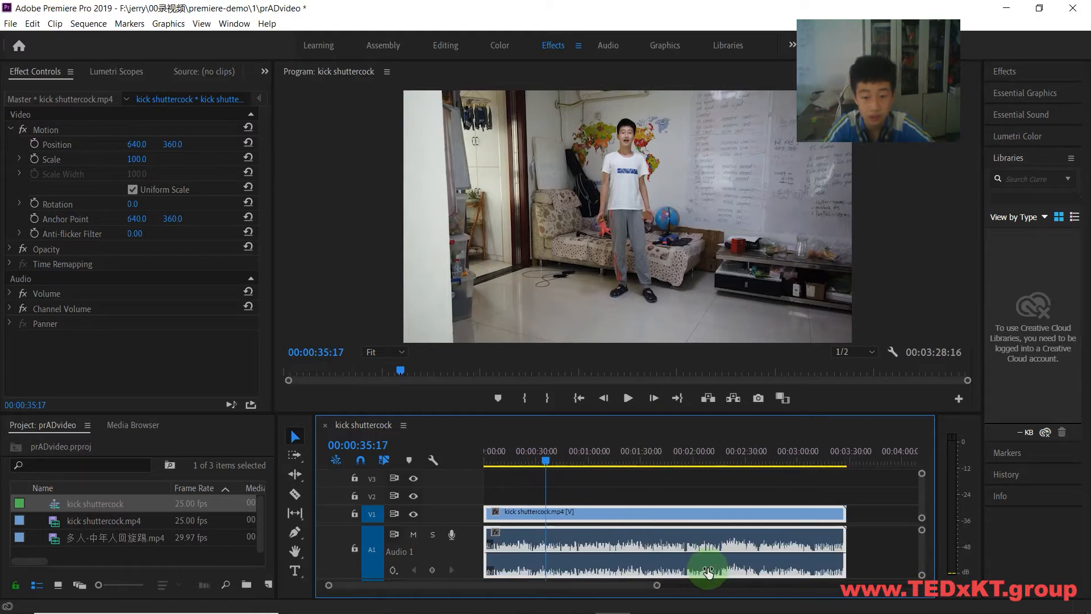
right_click(650, 544)
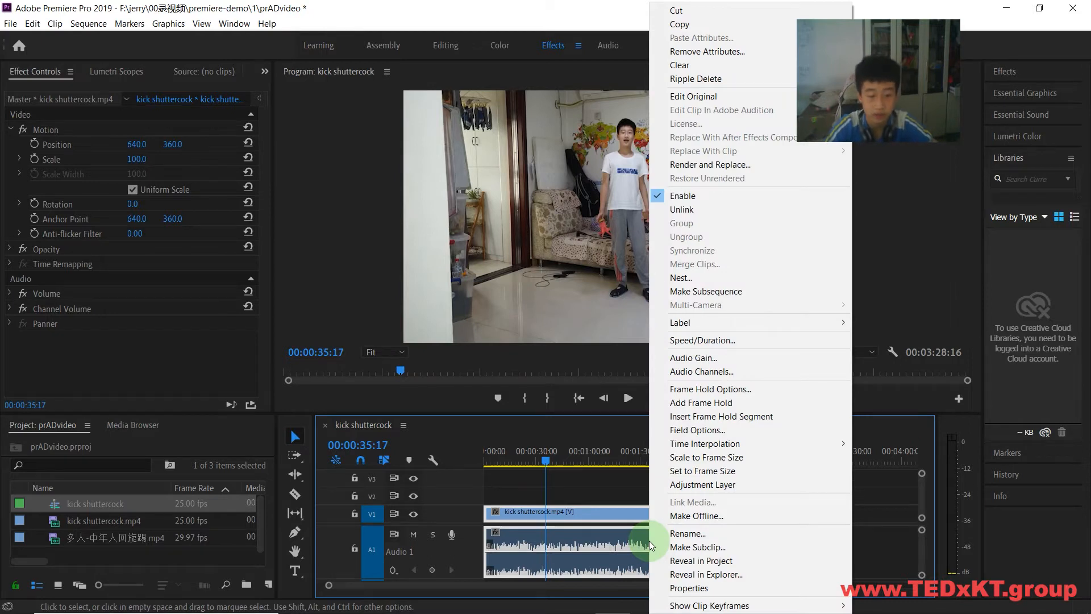
right_click(579, 543)
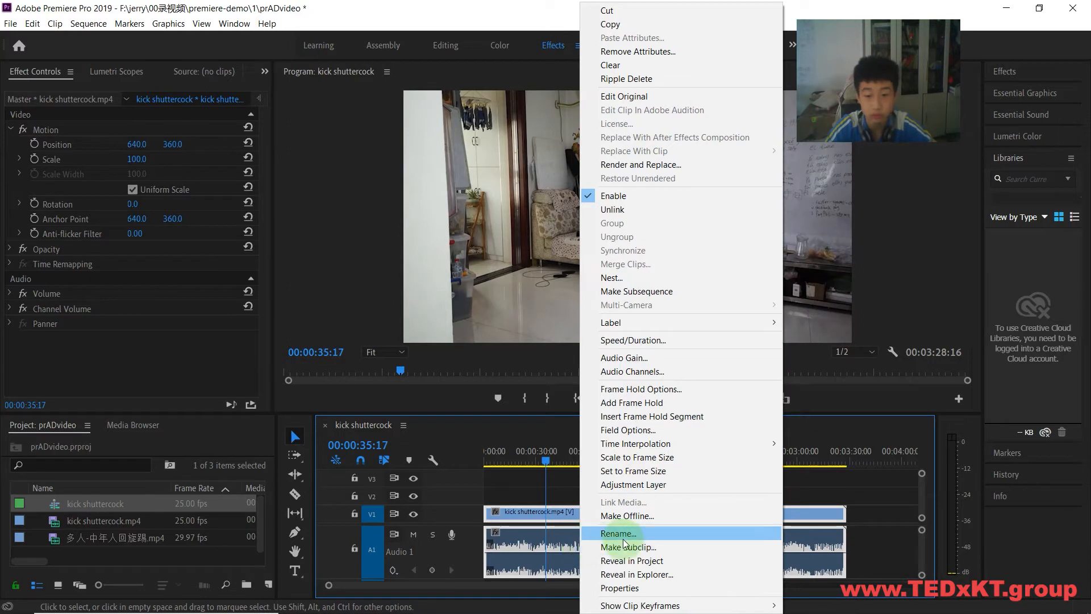
click(689, 357)
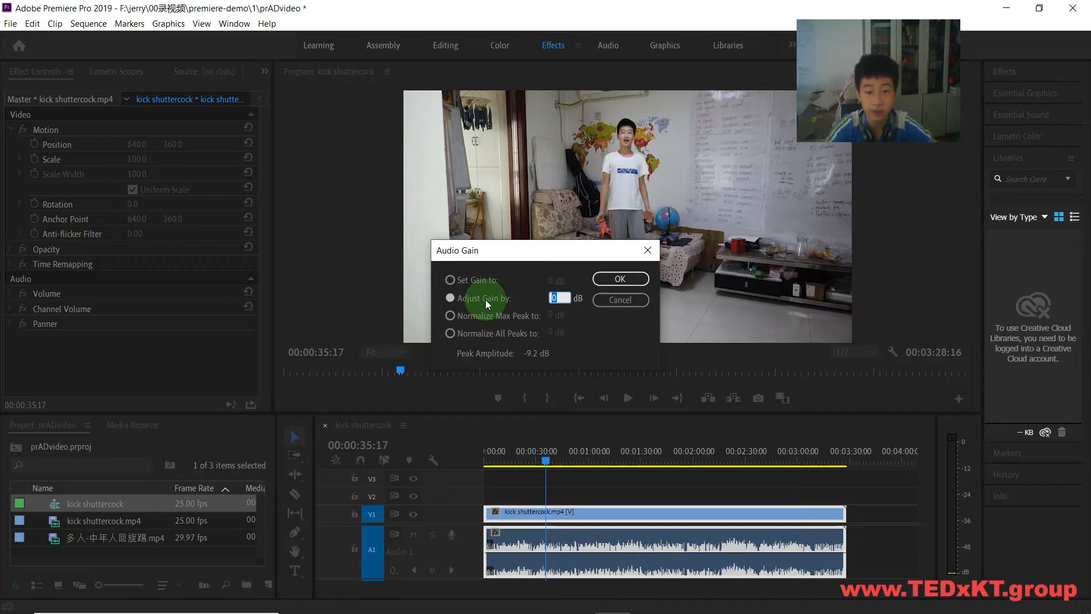
click(455, 277)
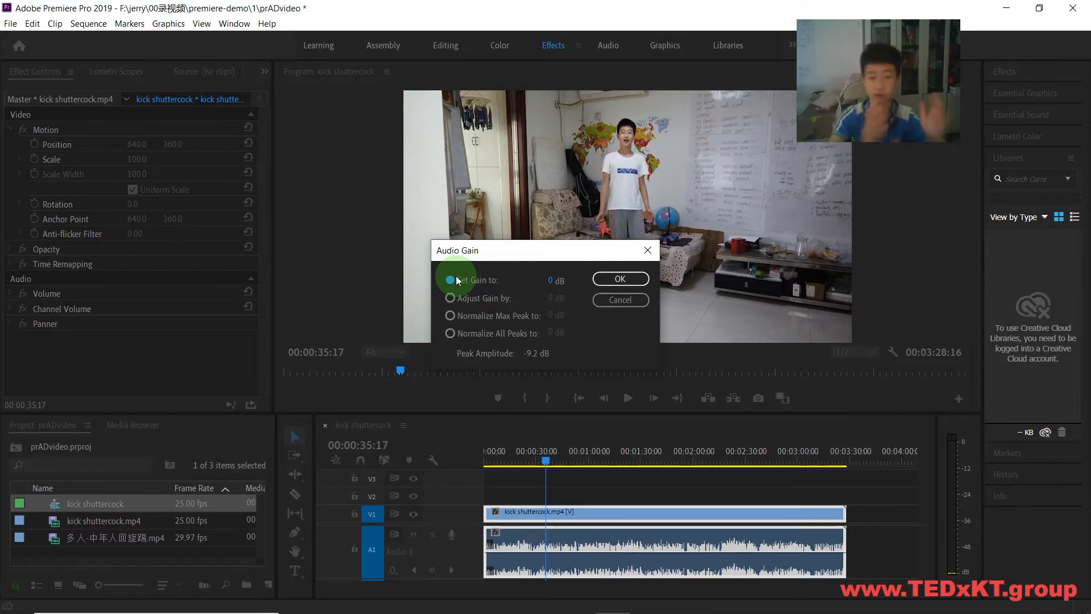
drag(556, 288, 665, 277)
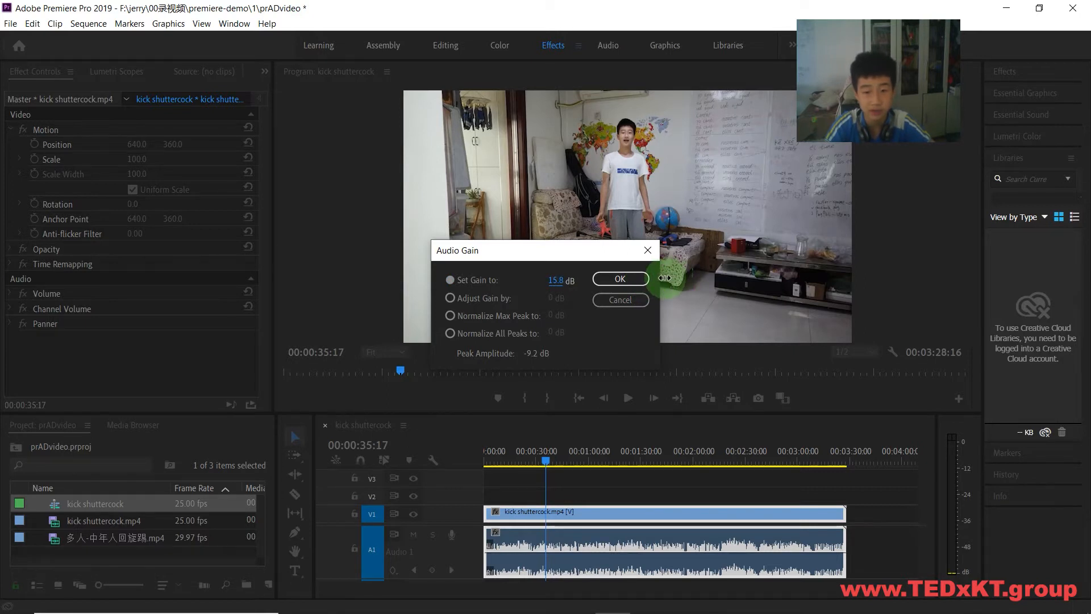
click(637, 285)
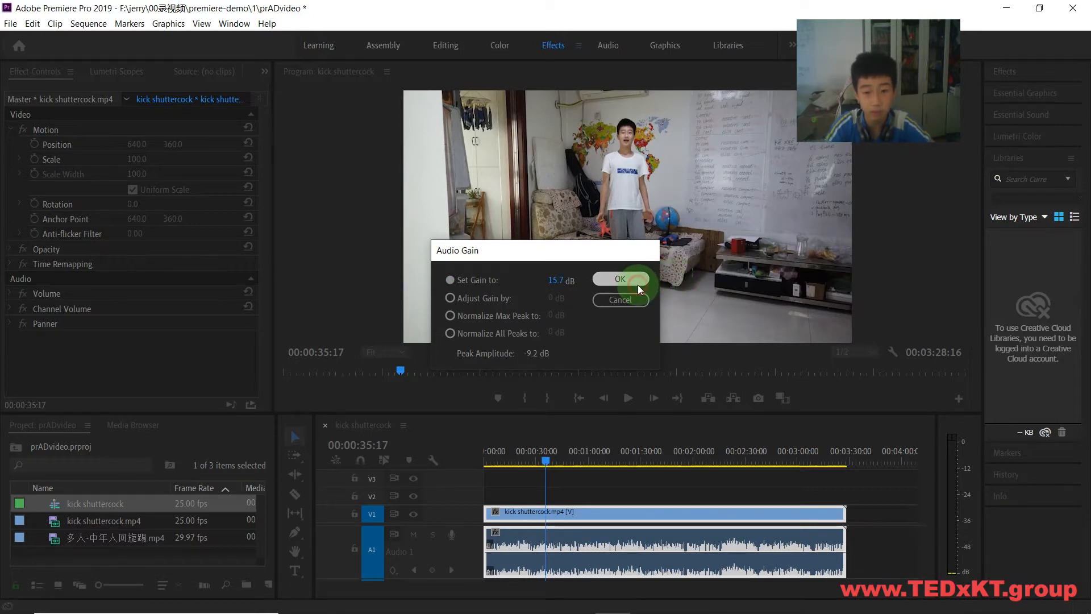
click(625, 401)
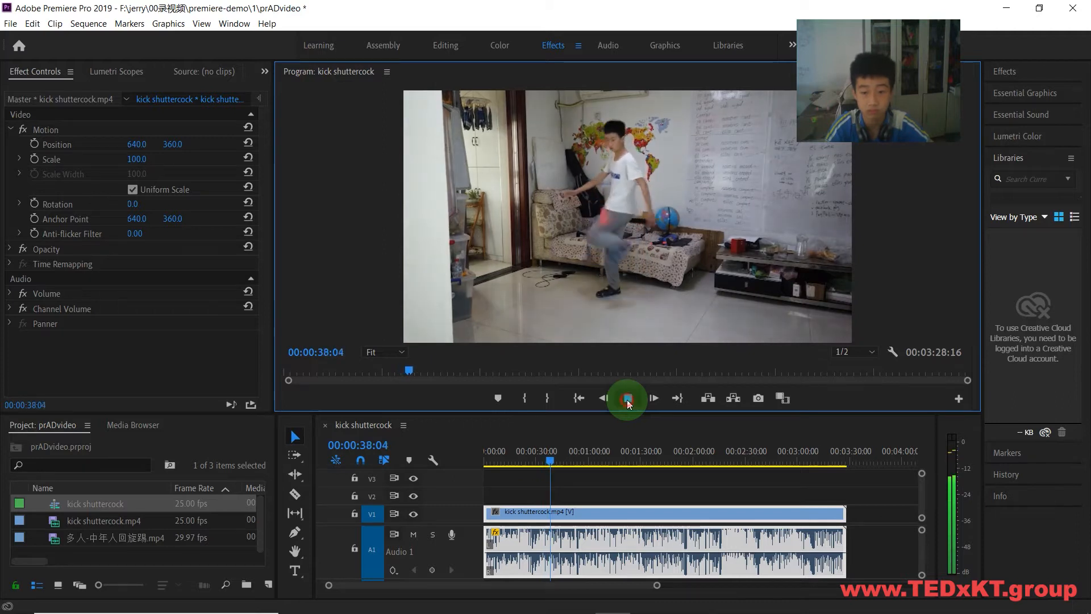
click(627, 399)
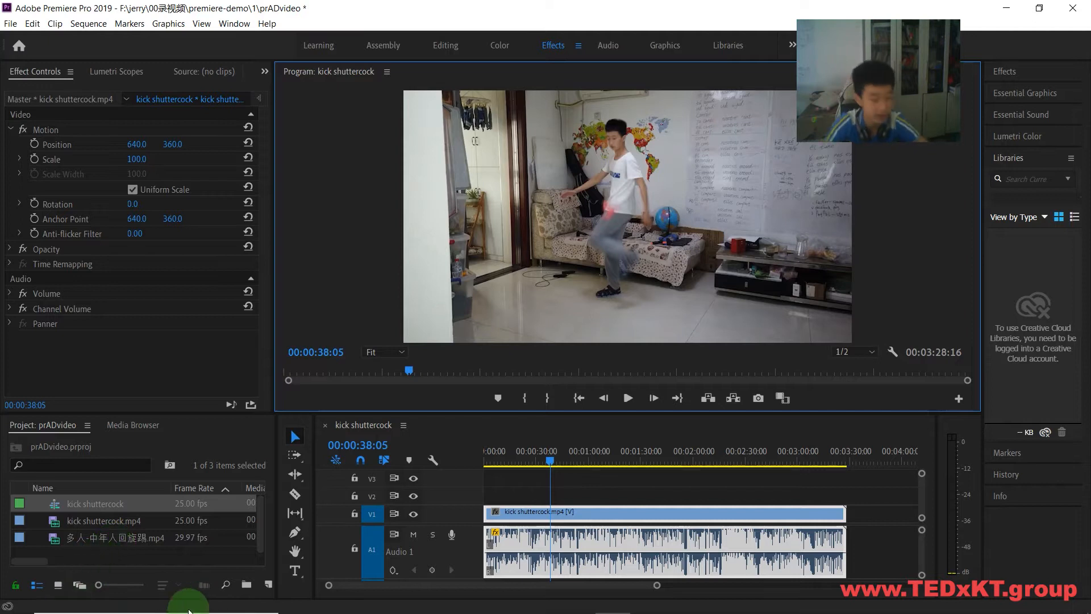
Toggle the height of audio track A1 and leave the track collapsed.
double_click(471, 537)
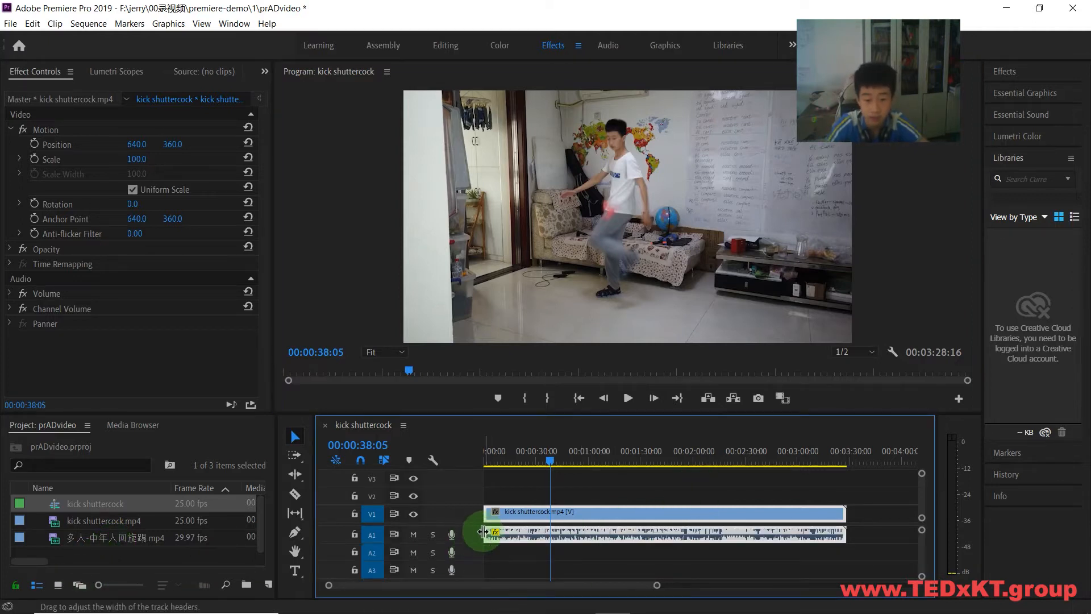
double_click(473, 533)
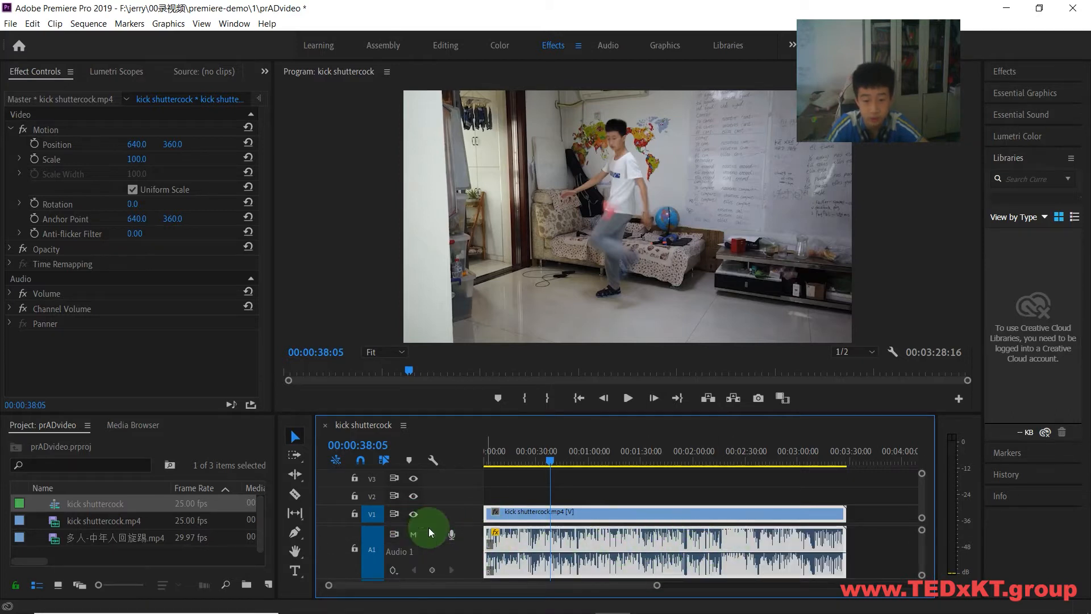
double_click(473, 536)
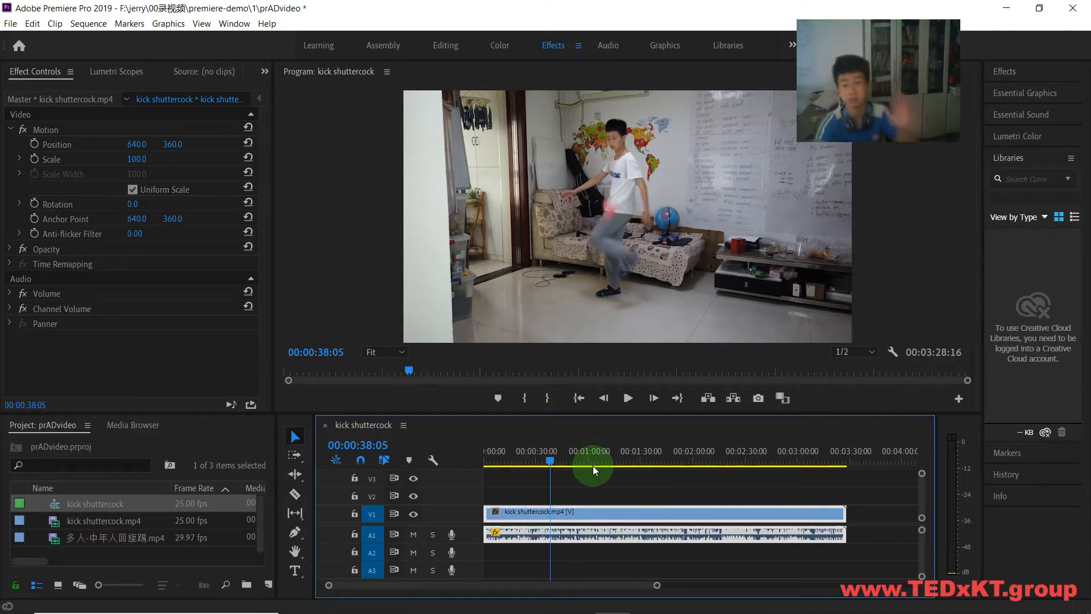
Play the kick shuttercock footage around the one-minute mark, looking for a suitable place to insert the second video.
click(628, 398)
click(547, 485)
drag(551, 455, 596, 453)
click(627, 398)
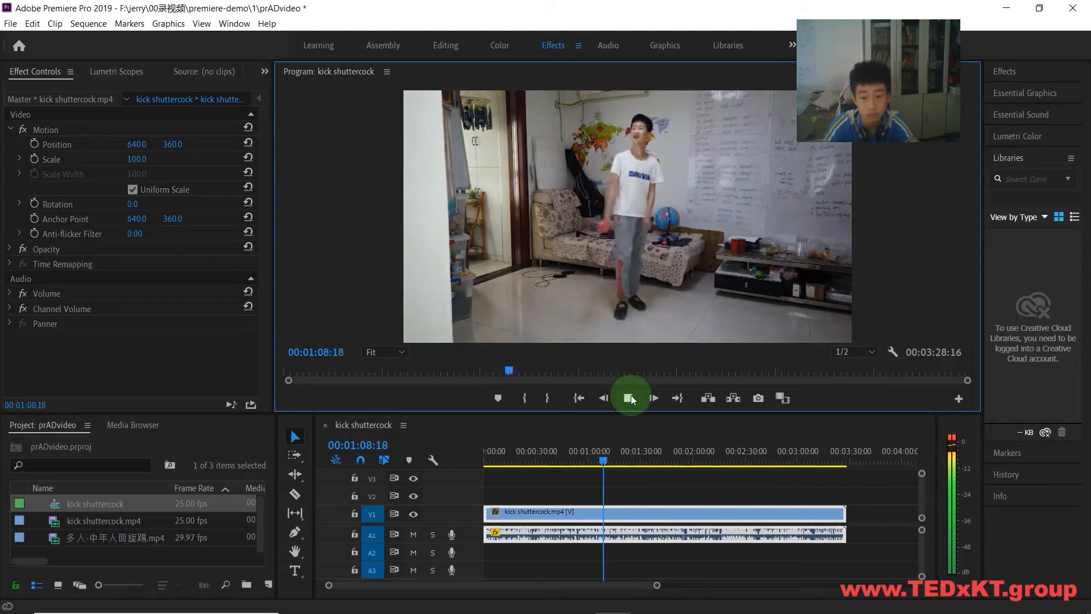
click(627, 397)
drag(605, 460, 595, 463)
drag(656, 584, 594, 585)
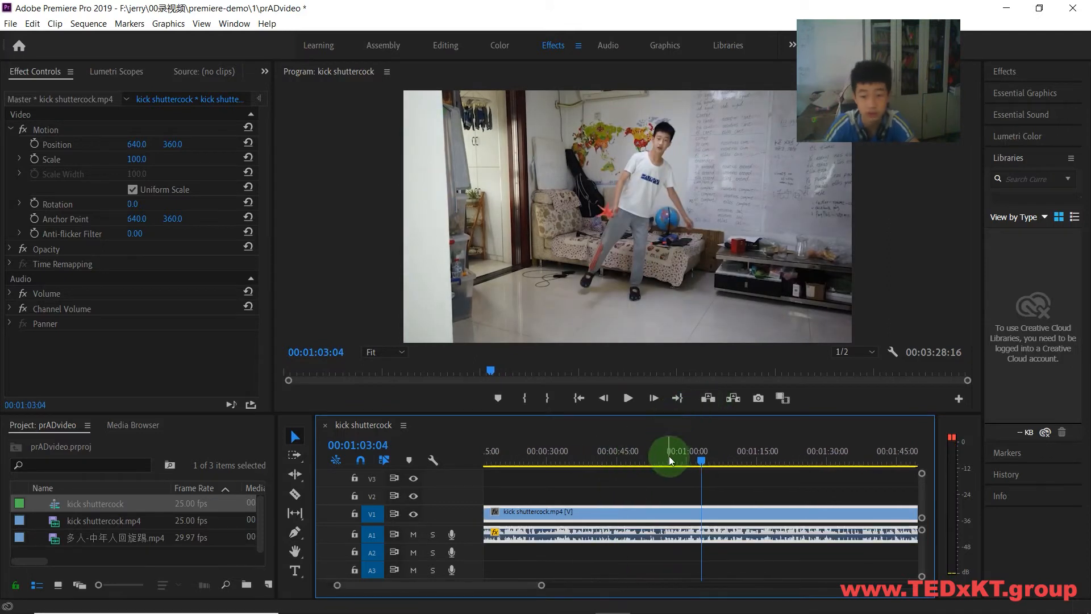
drag(701, 459, 659, 463)
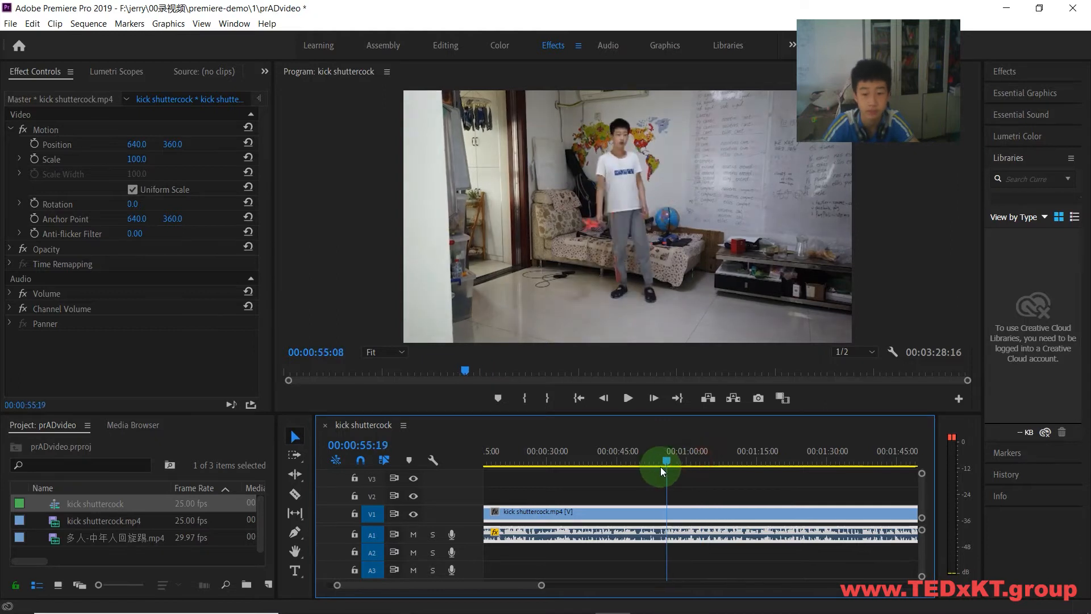
click(627, 398)
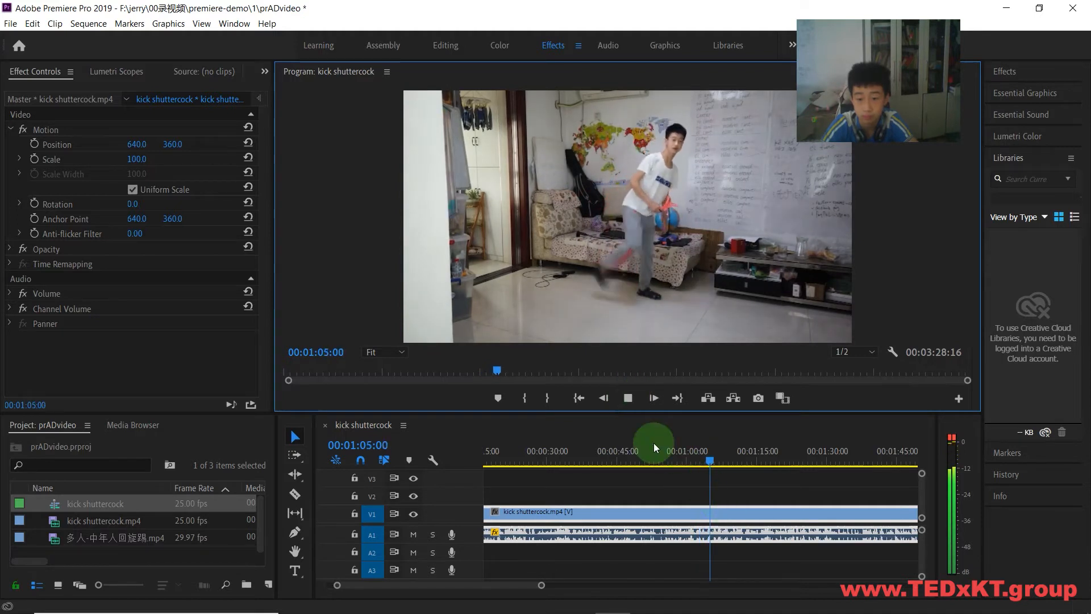
click(631, 397)
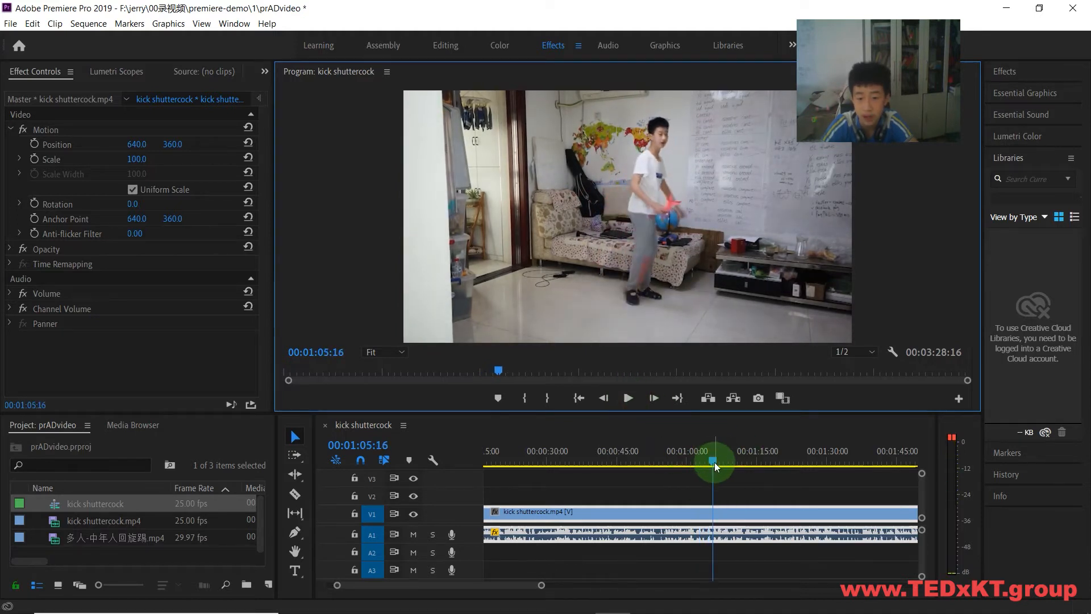
Replay the footage from about 59 seconds and mark an In point at 00:01:01:15.
drag(713, 461, 681, 462)
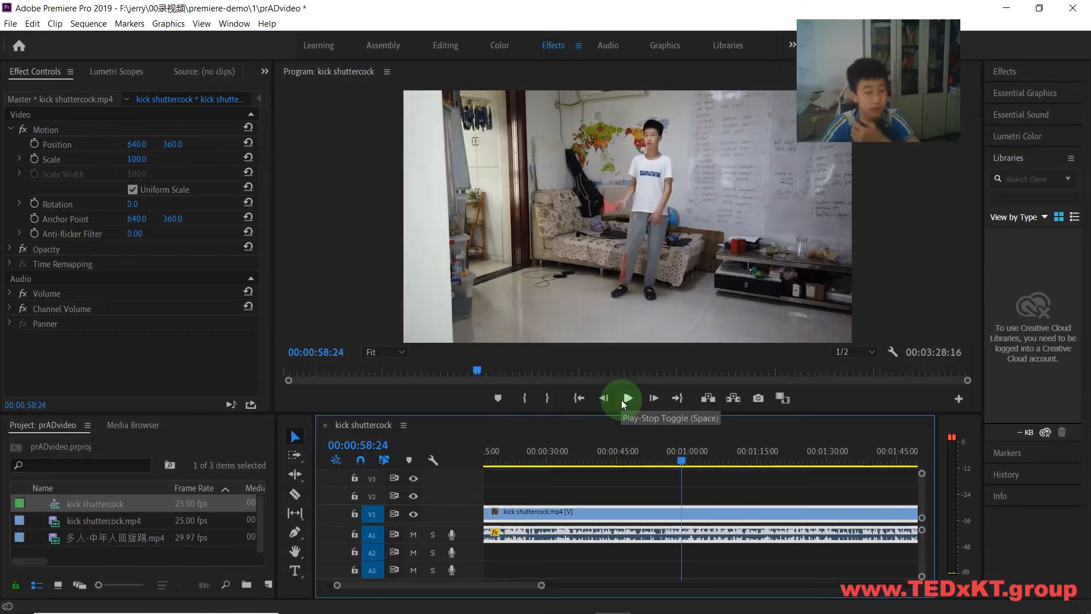
click(622, 402)
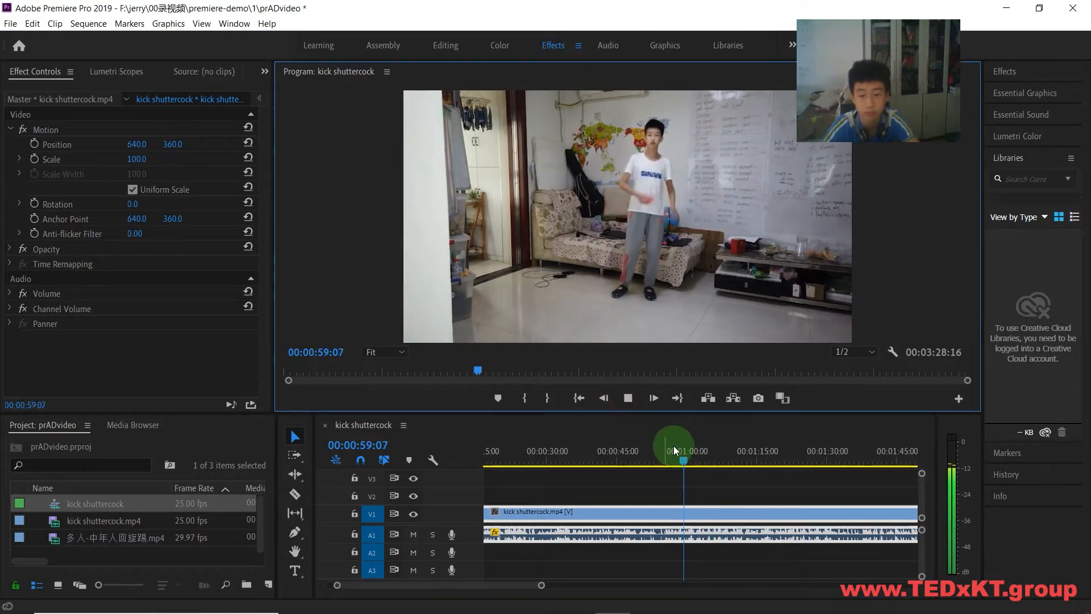
click(630, 403)
click(627, 401)
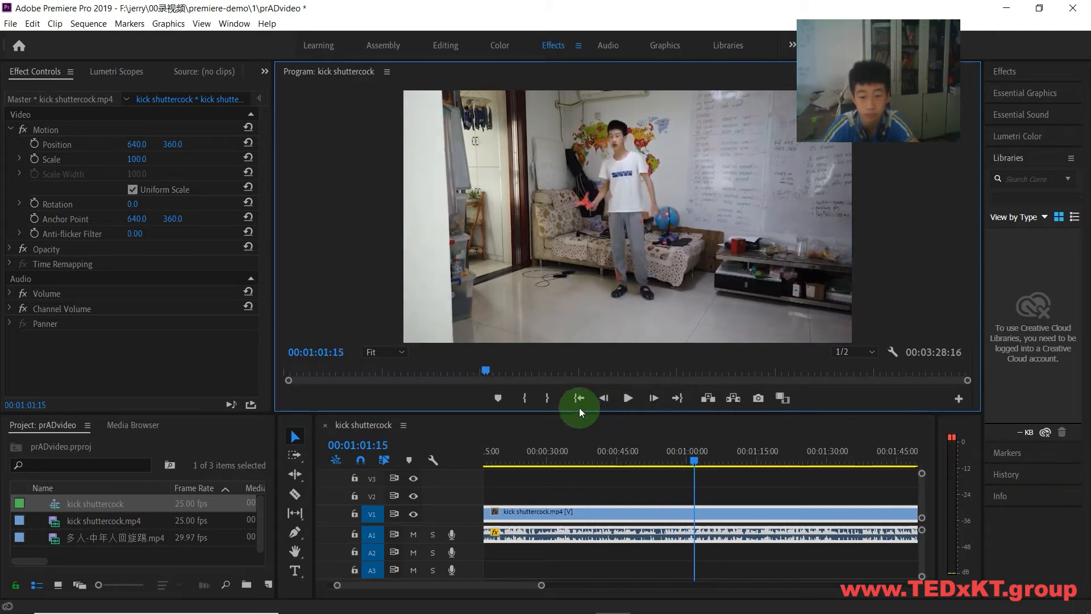
click(526, 397)
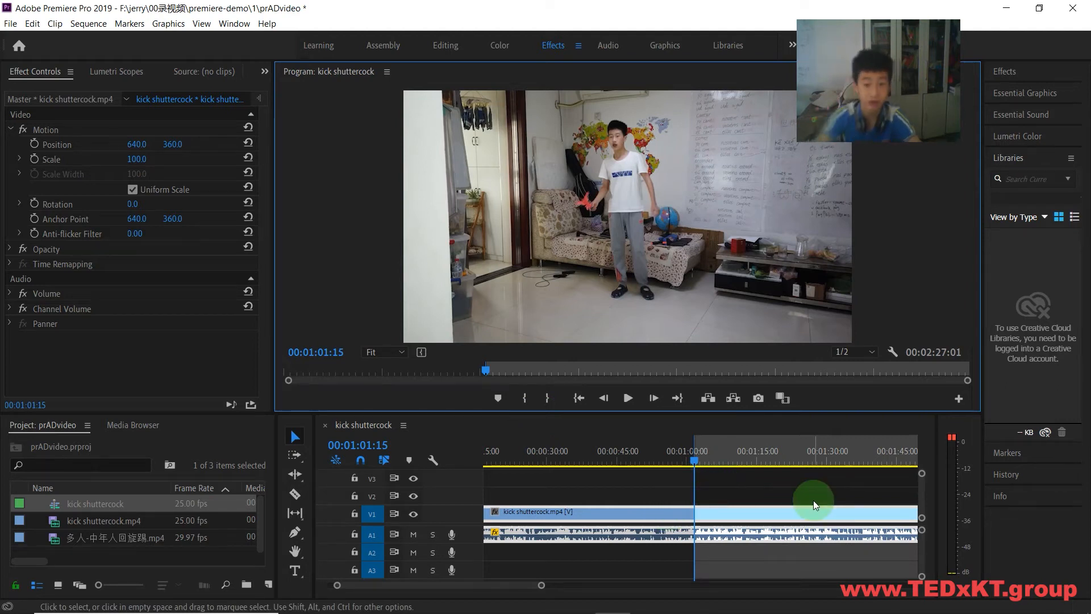
Place 多人-中年人回旋踢.mp4 on track V2 at the 00:01:01:15 In point and play its first seconds.
drag(146, 537, 710, 496)
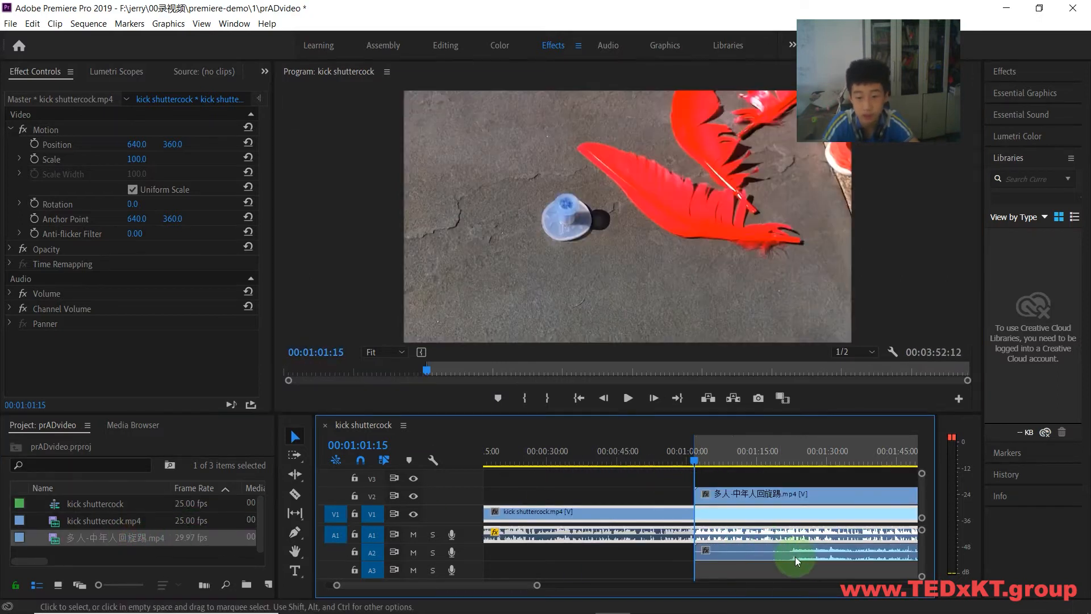
drag(538, 585, 640, 591)
click(618, 518)
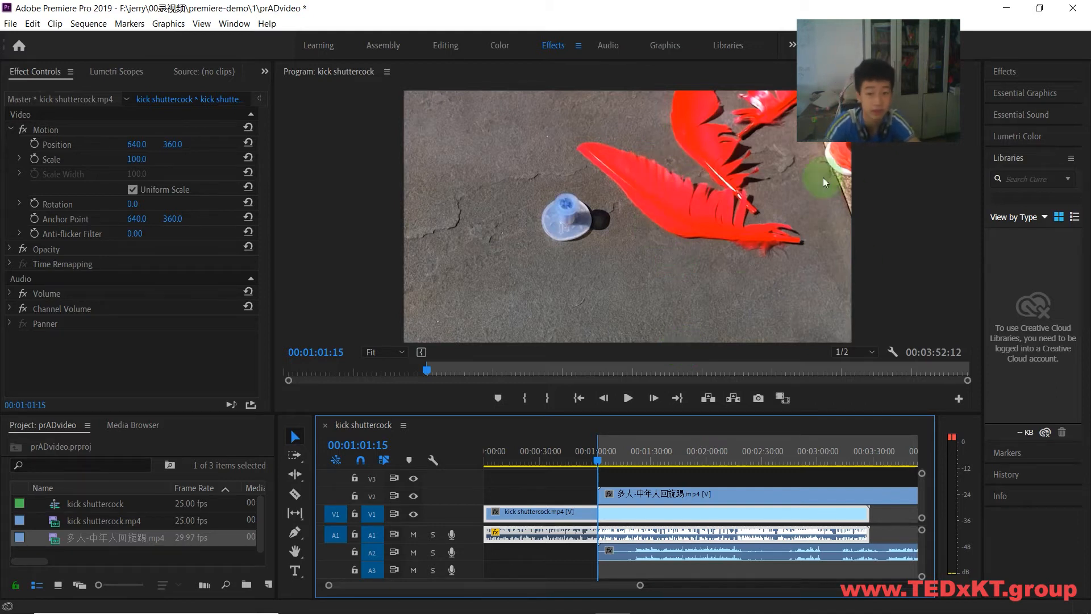
click(628, 404)
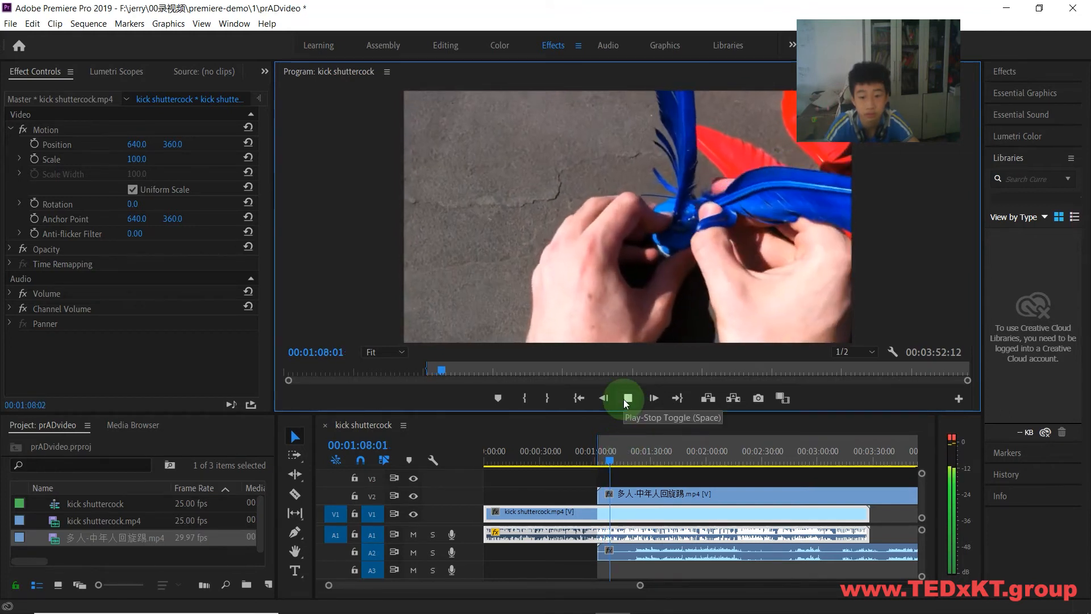
click(637, 397)
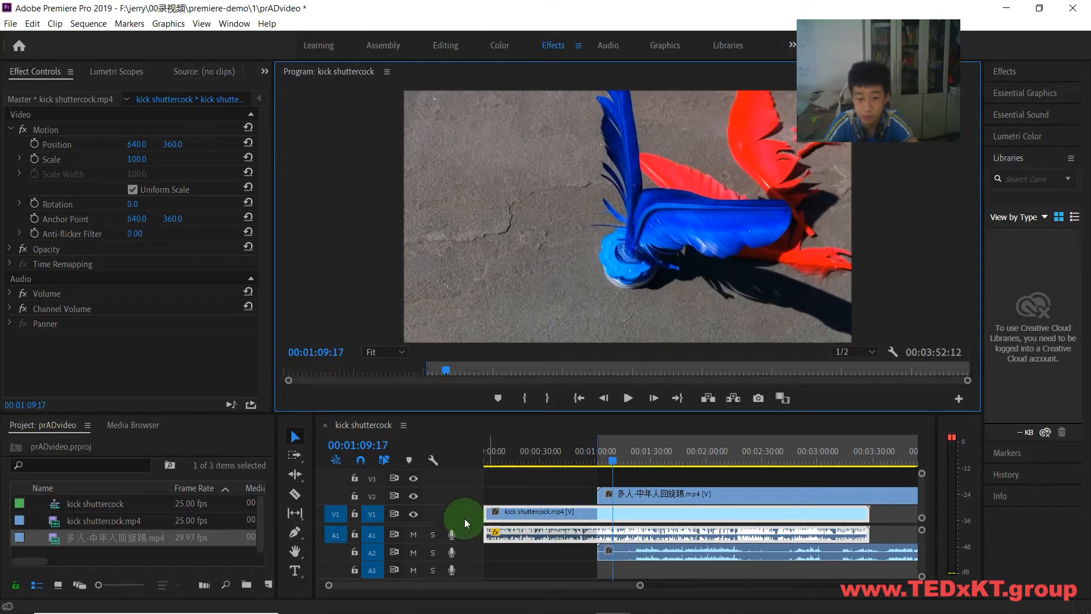
Mute audio track A1, hide video track V1 and start playback of the overlaid clip.
click(418, 534)
click(413, 514)
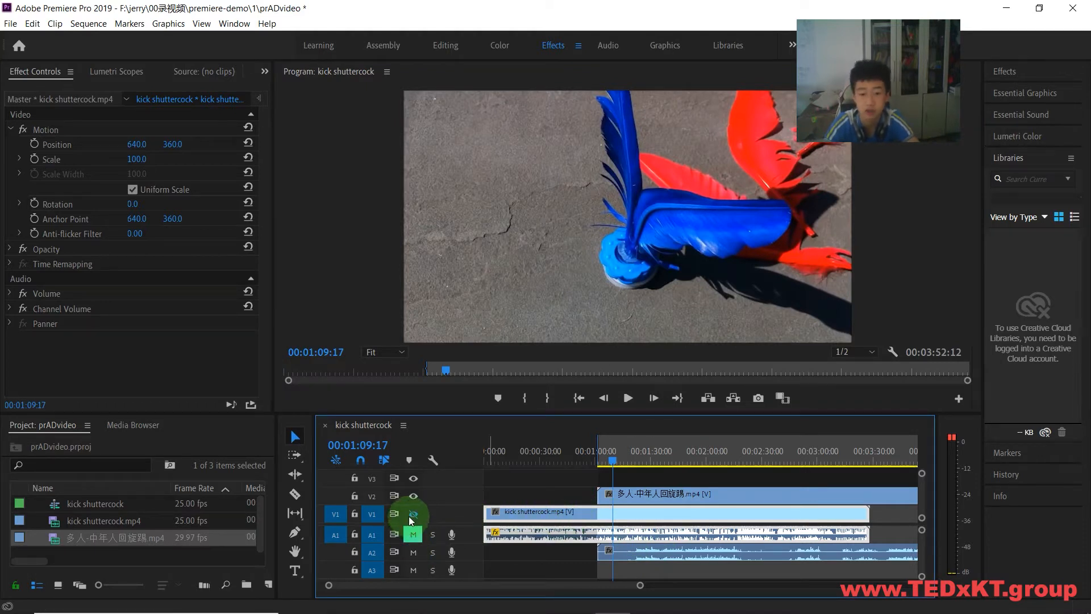
click(628, 397)
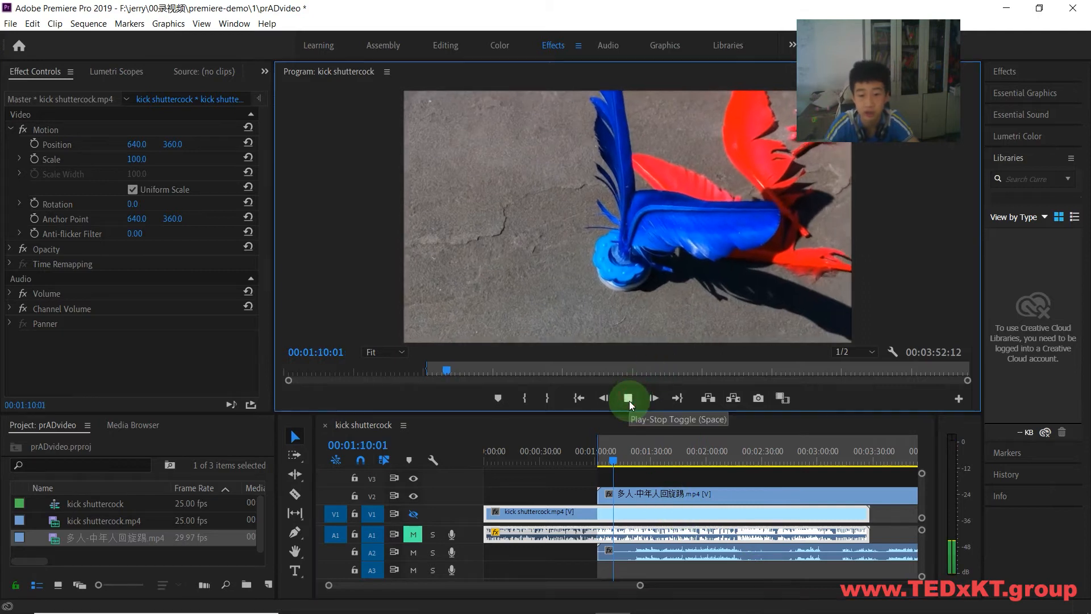
Play the V2 clip from 00:01:17:00 and mark an In point at 00:01:21:23, where the outdoor kicking scene starts.
click(625, 461)
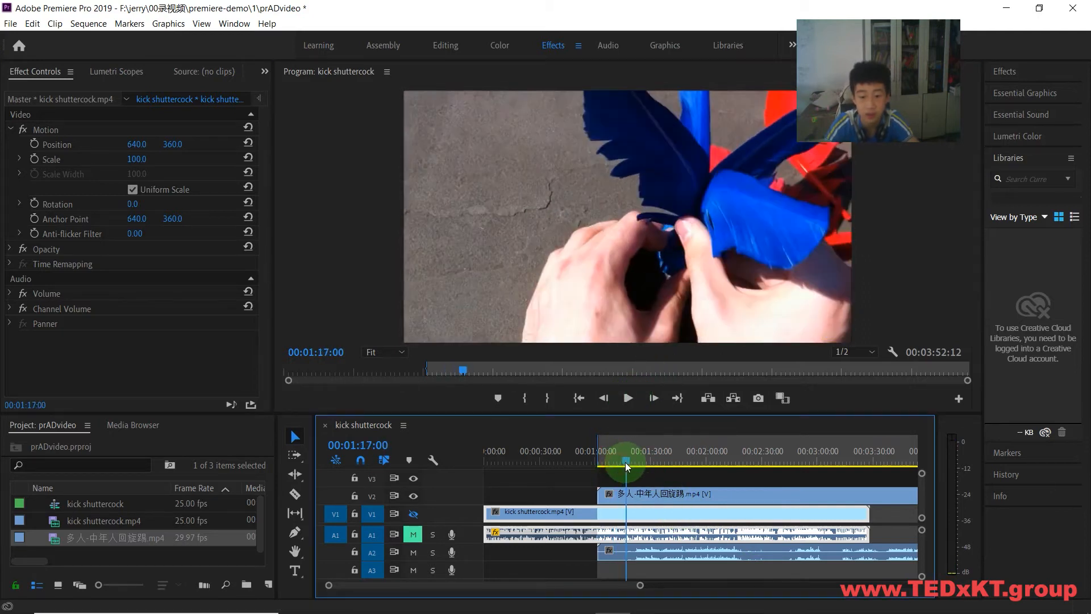
click(635, 406)
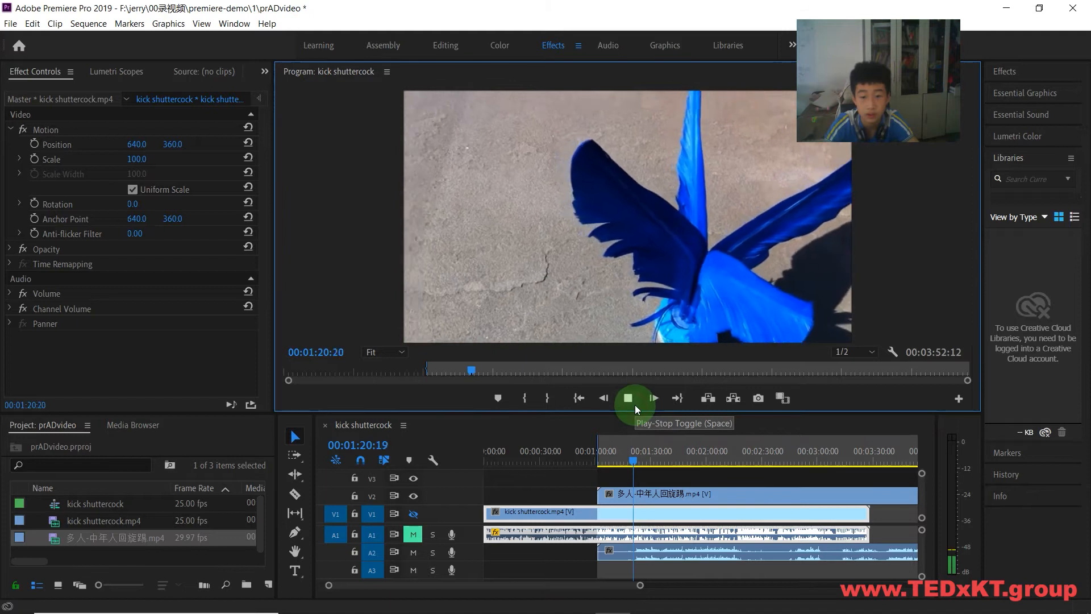
click(628, 398)
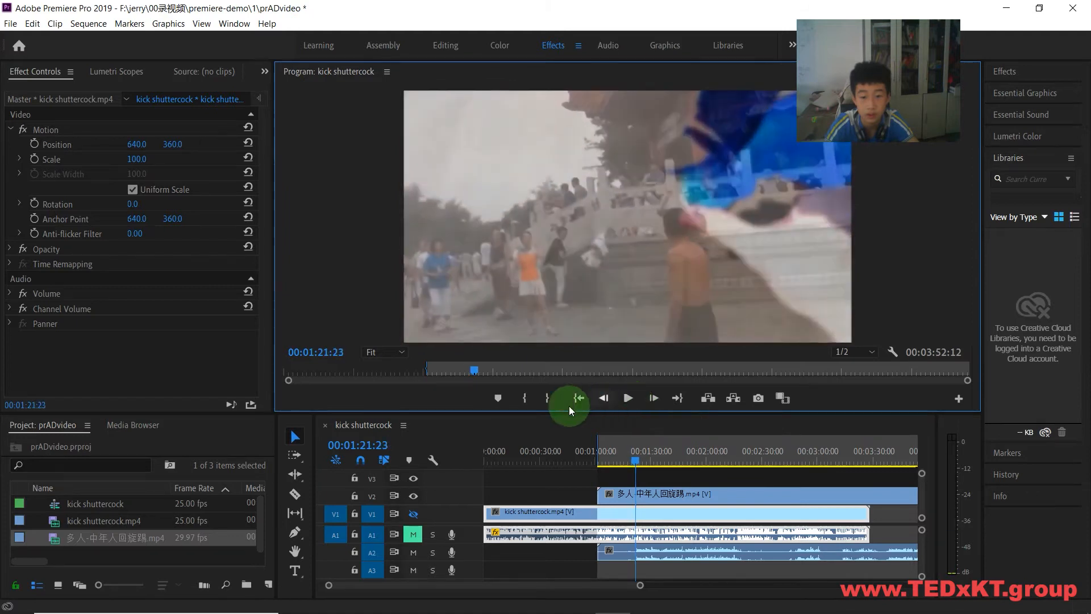
click(524, 397)
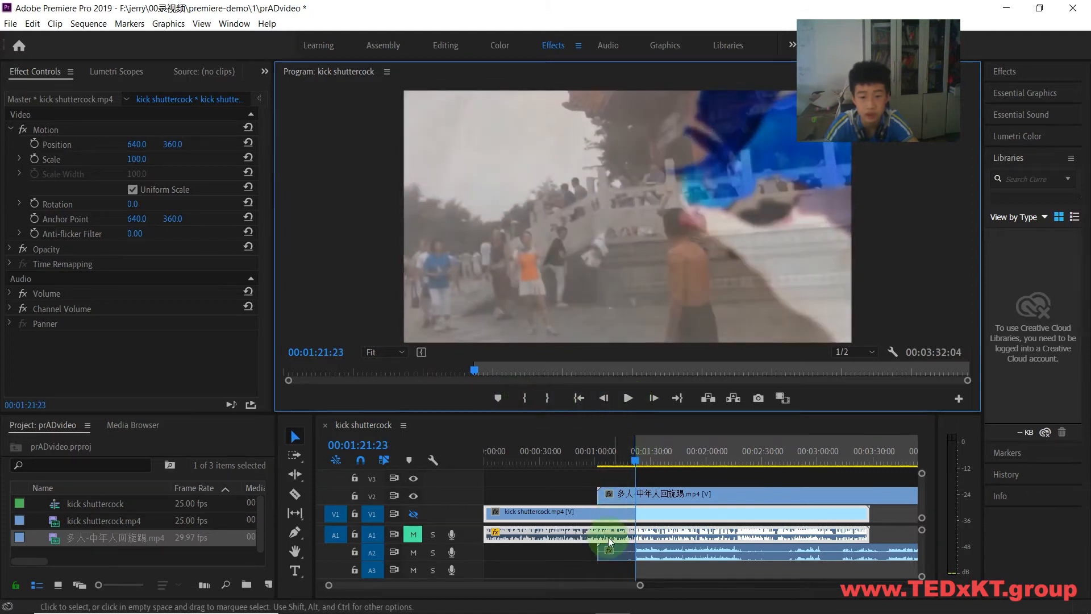
Split the V2 clip at 00:01:21:23 with the Razor tool and delete the part before the cut.
click(297, 497)
click(636, 493)
click(295, 436)
click(623, 493)
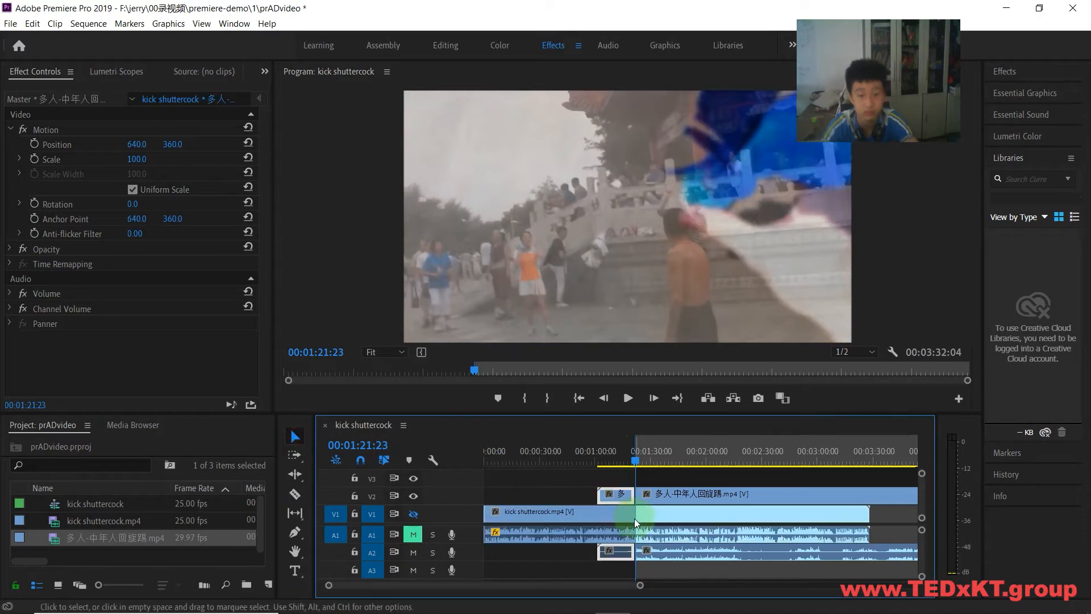
key(Delete)
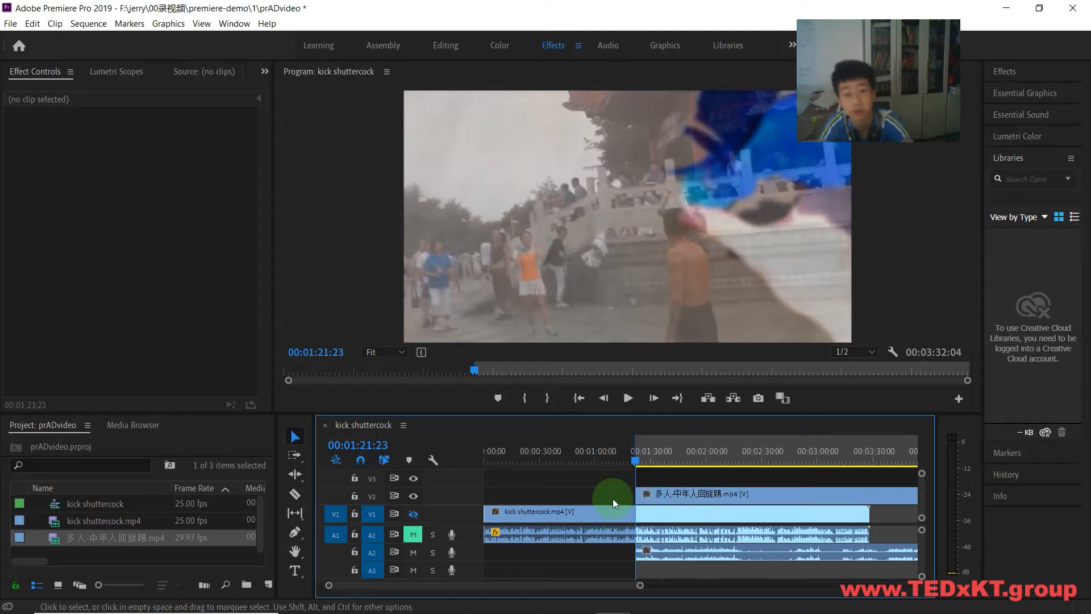
Preview the trimmed V2 clip and the gap before it, then unmute track A1 and show track V1 again.
click(627, 401)
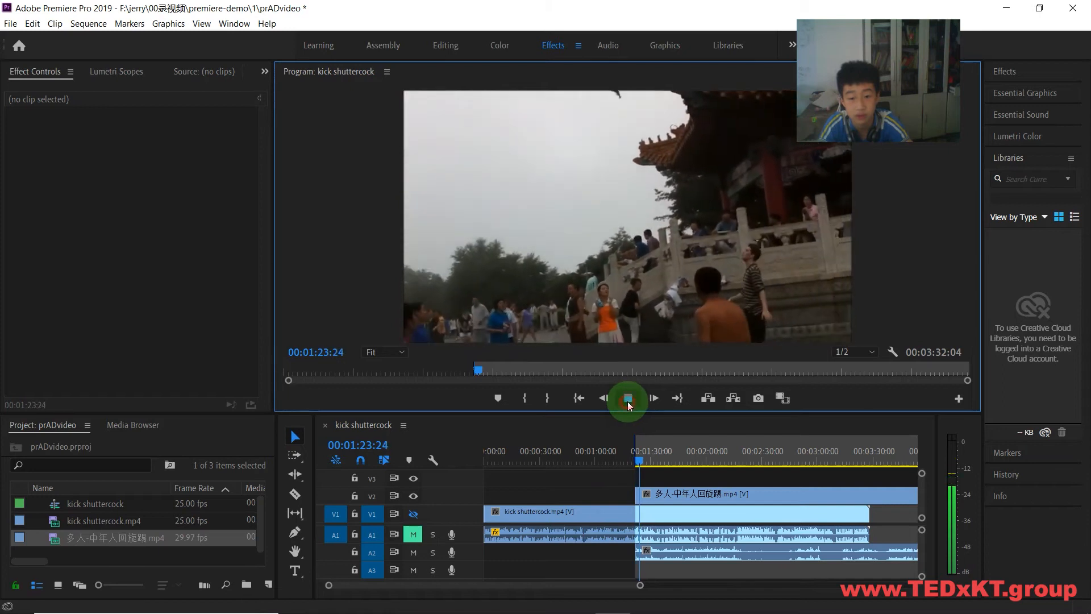
click(634, 480)
click(635, 462)
drag(635, 463, 604, 467)
click(625, 399)
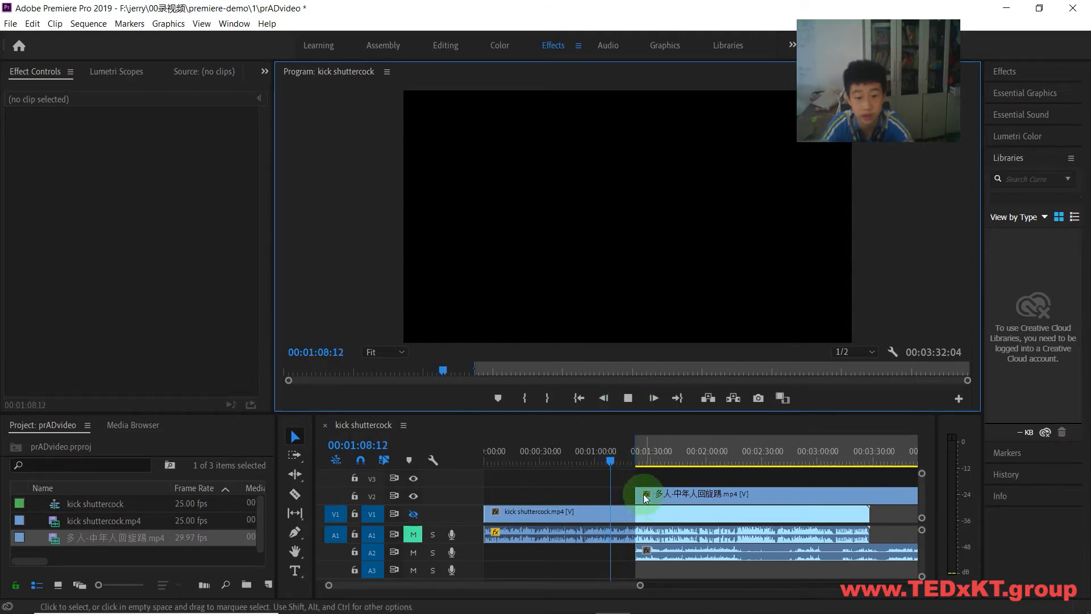
click(413, 534)
click(413, 514)
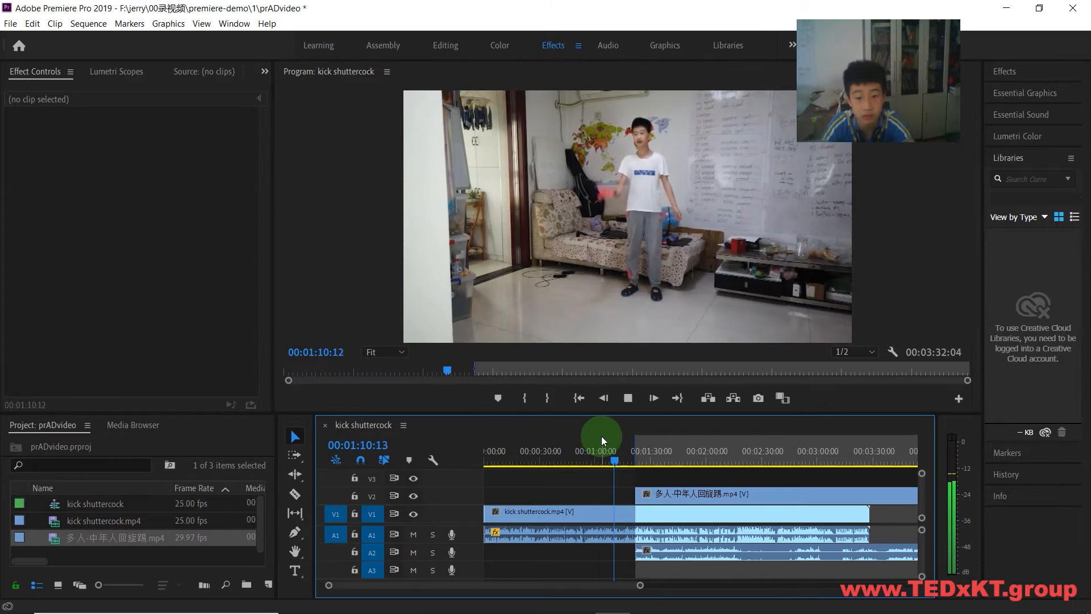
Play the sequence from about 54 seconds and mark a new In point at about 00:01:01:17.
click(584, 459)
click(627, 398)
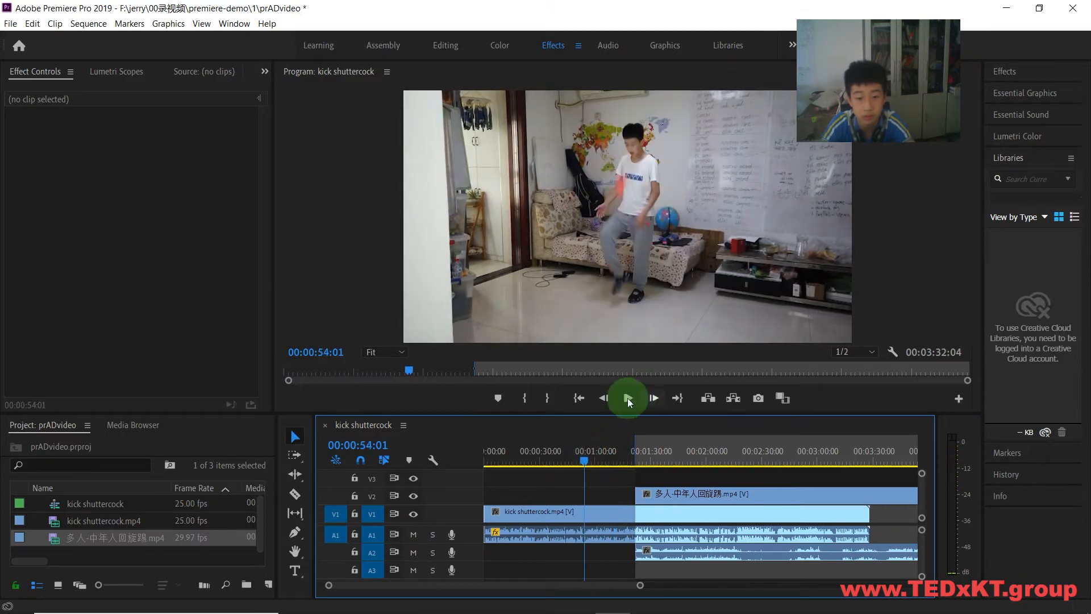
click(627, 398)
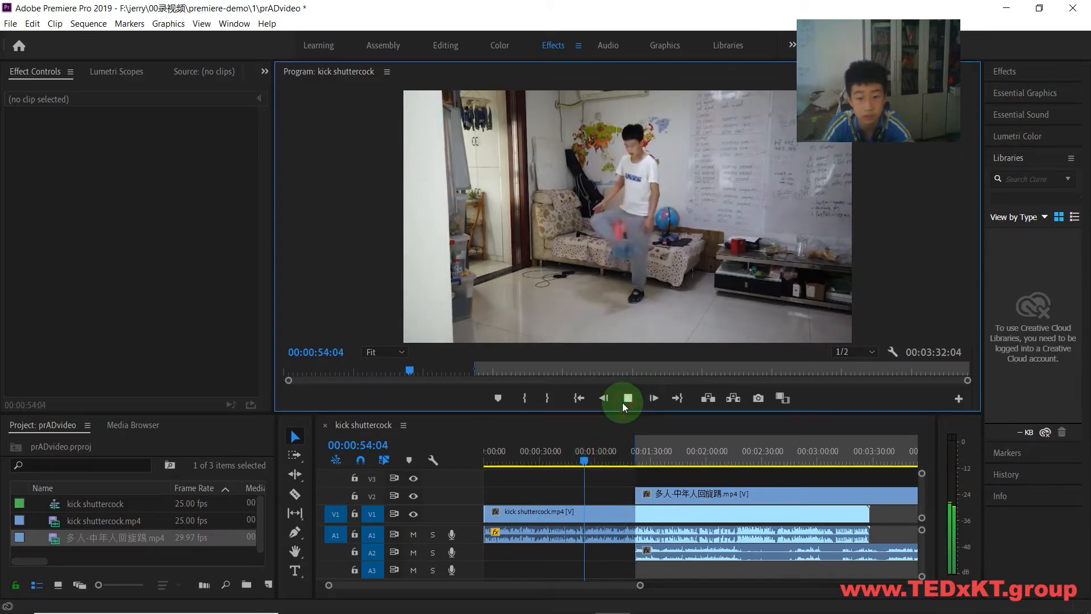
click(529, 402)
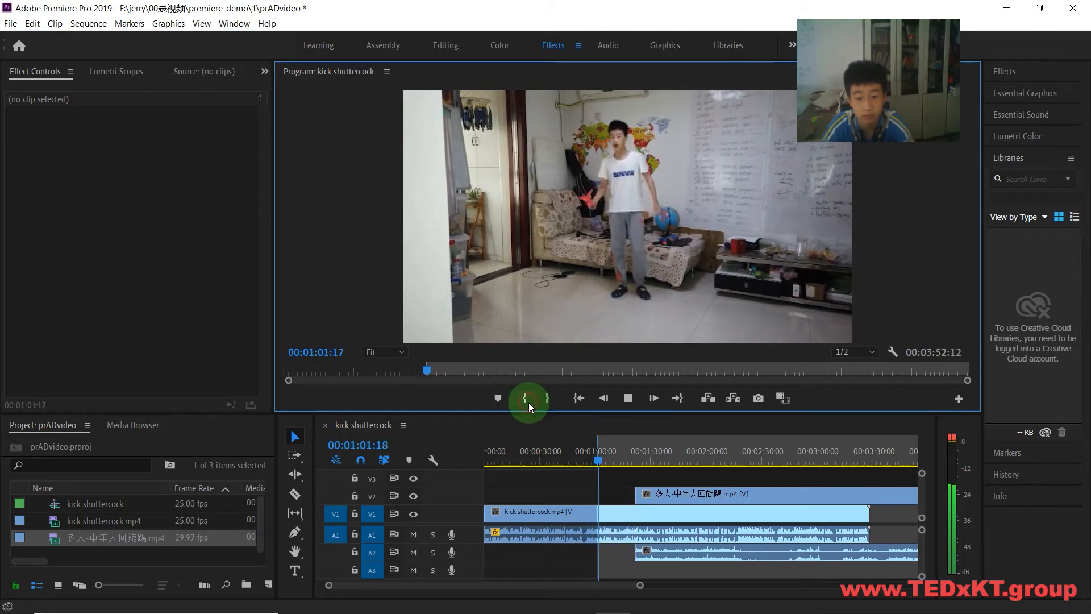
click(628, 397)
Move the trimmed V2 clip with its audio back to the playhead at 00:01:02:11 and play the transition.
drag(660, 493, 630, 508)
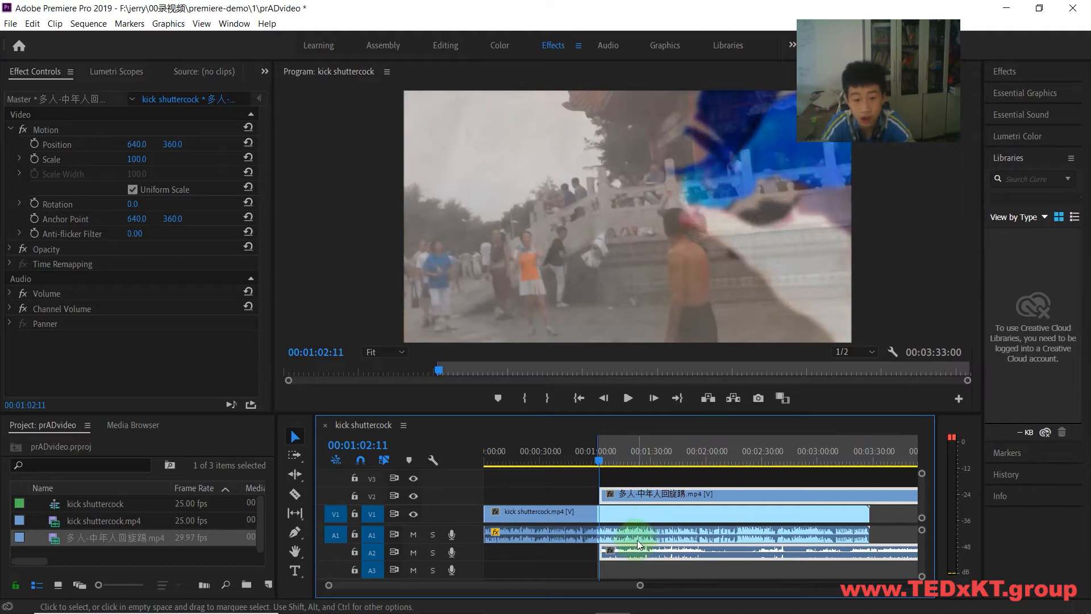
click(628, 399)
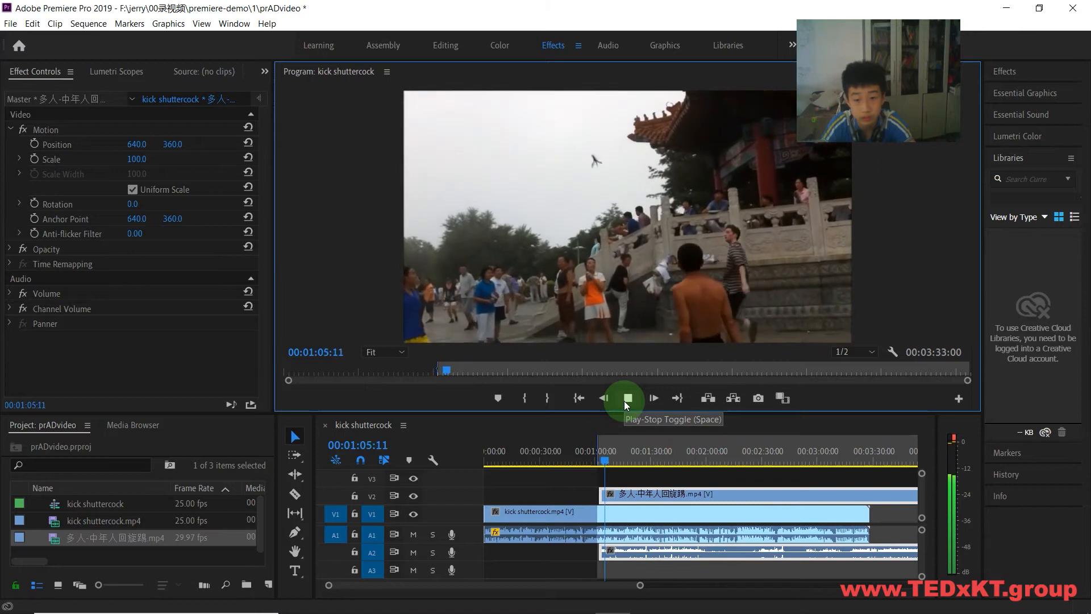
key(space)
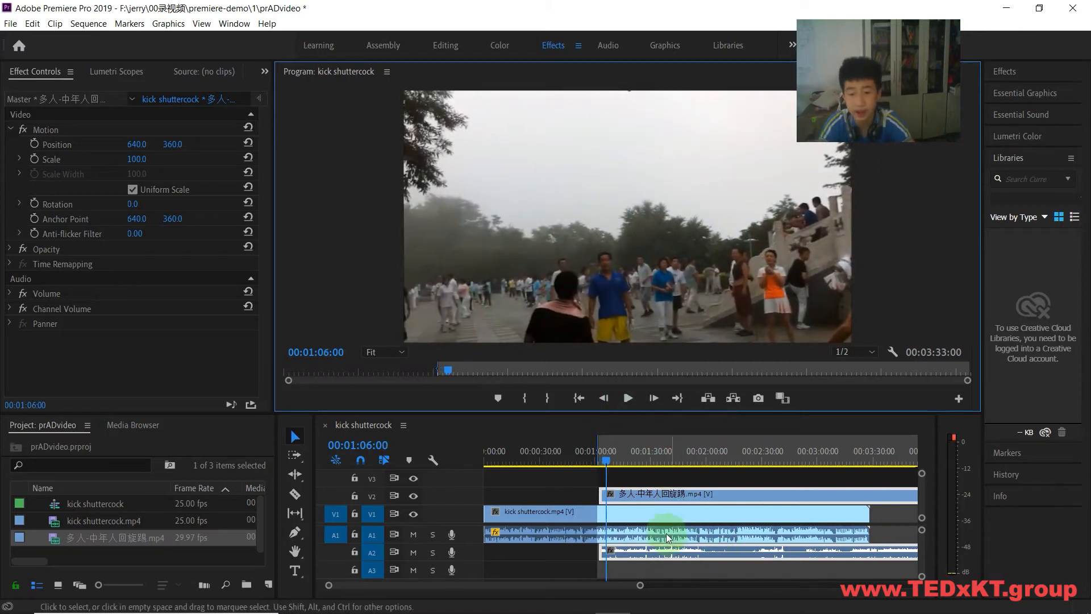
Continue playing the overlaid clip and mark an Out point at about 1 minute 10 seconds.
click(625, 400)
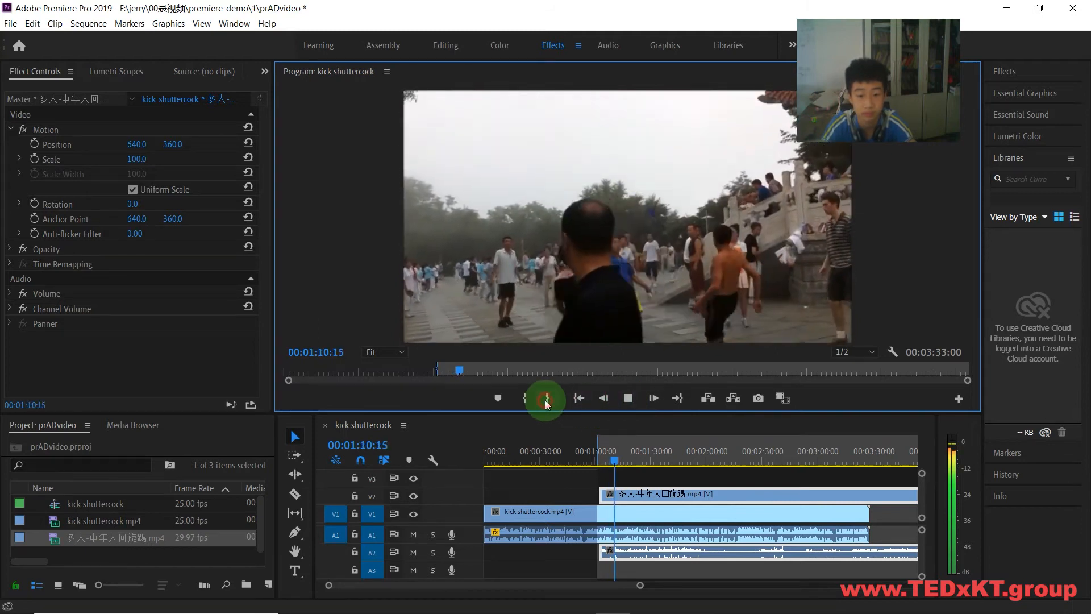
click(547, 398)
click(628, 399)
Unlink the audio from the video of the 多人-中年人回旋踢.mp4 clip on tracks V2 and A2.
click(639, 492)
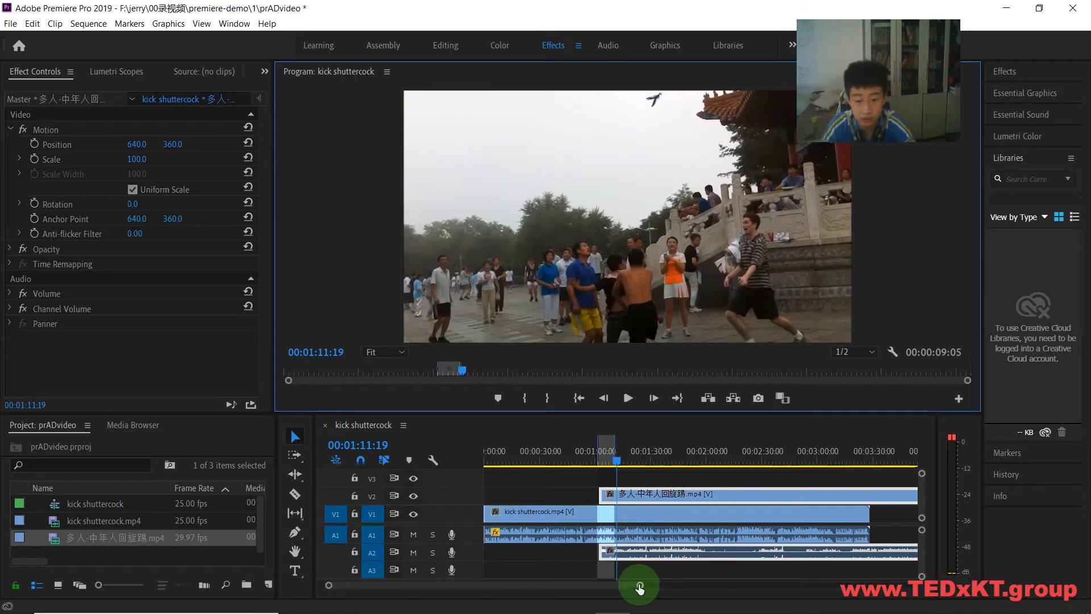
right_click(640, 557)
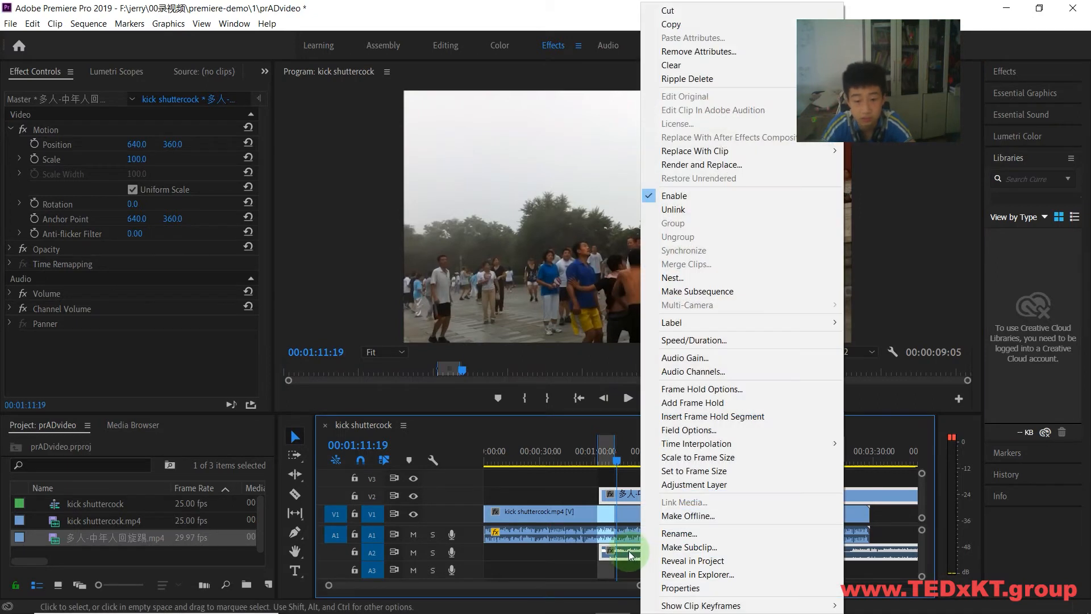
right_click(629, 554)
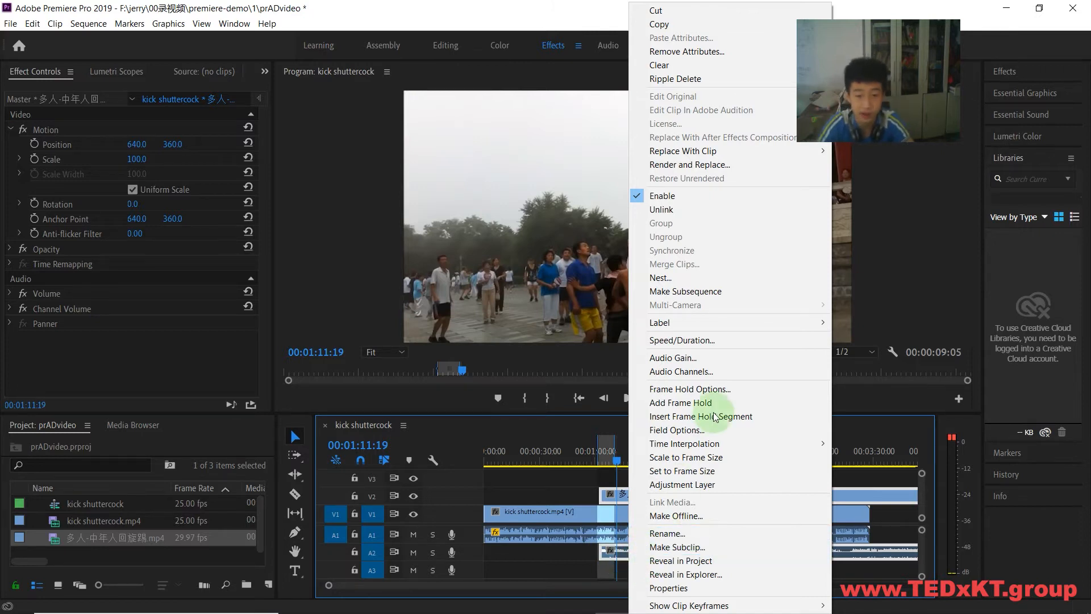
click(669, 215)
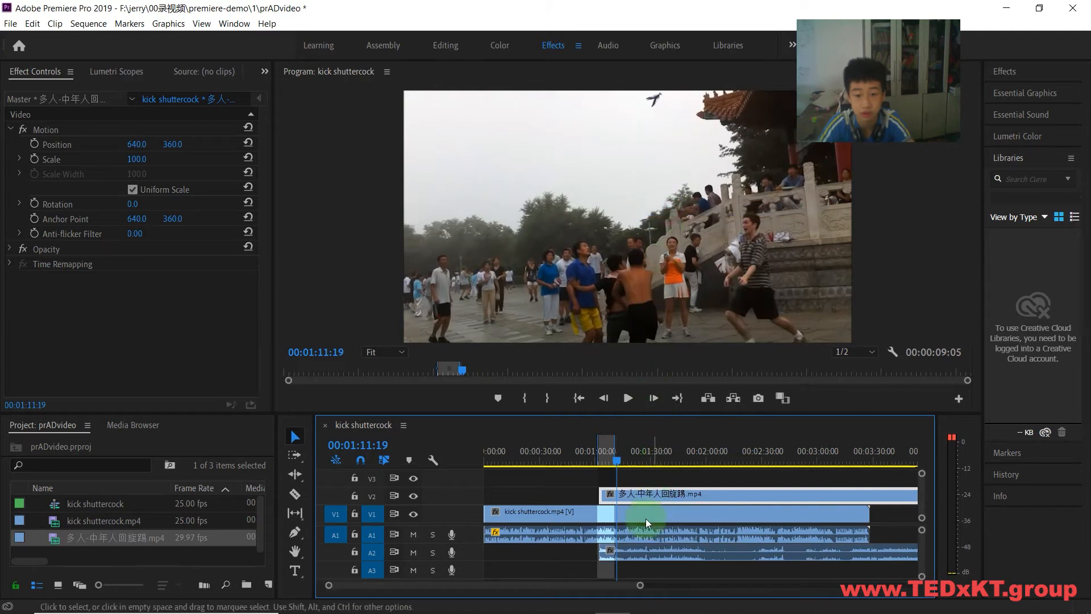
Delete the unlinked audio of the overlaid clip from track A2.
click(639, 561)
key(Delete)
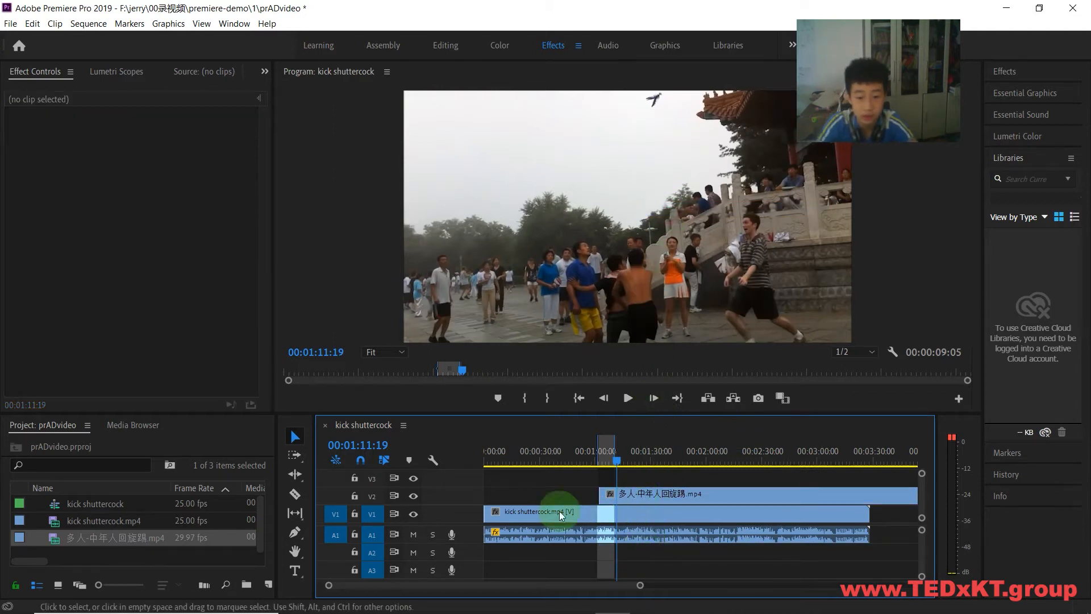
Hide track V2 and play the shuttlecock clip from 00:01:11:19 to 00:01:15:07.
click(413, 496)
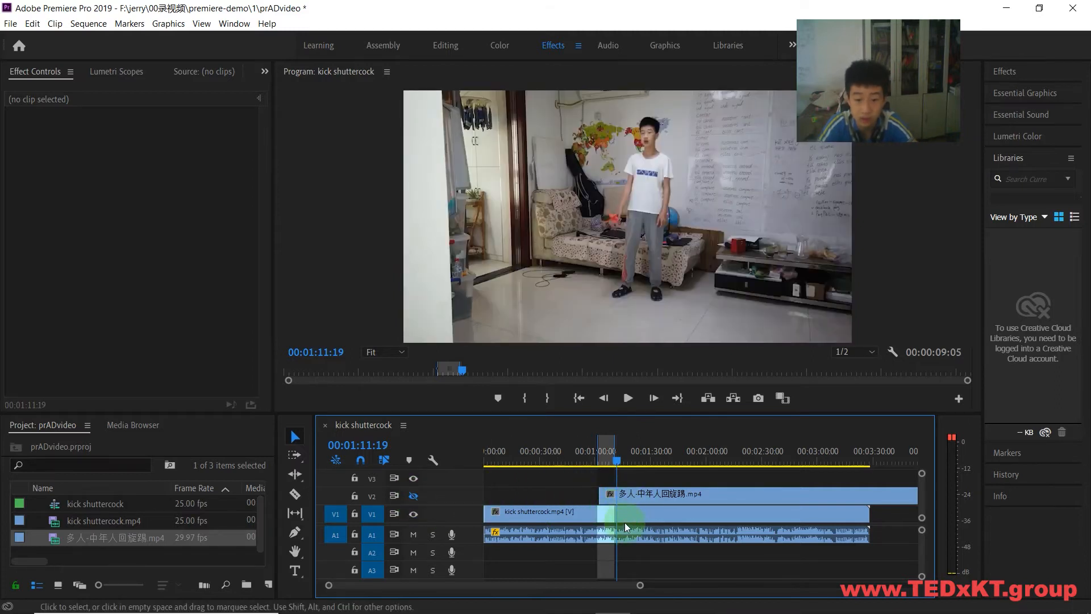
click(621, 399)
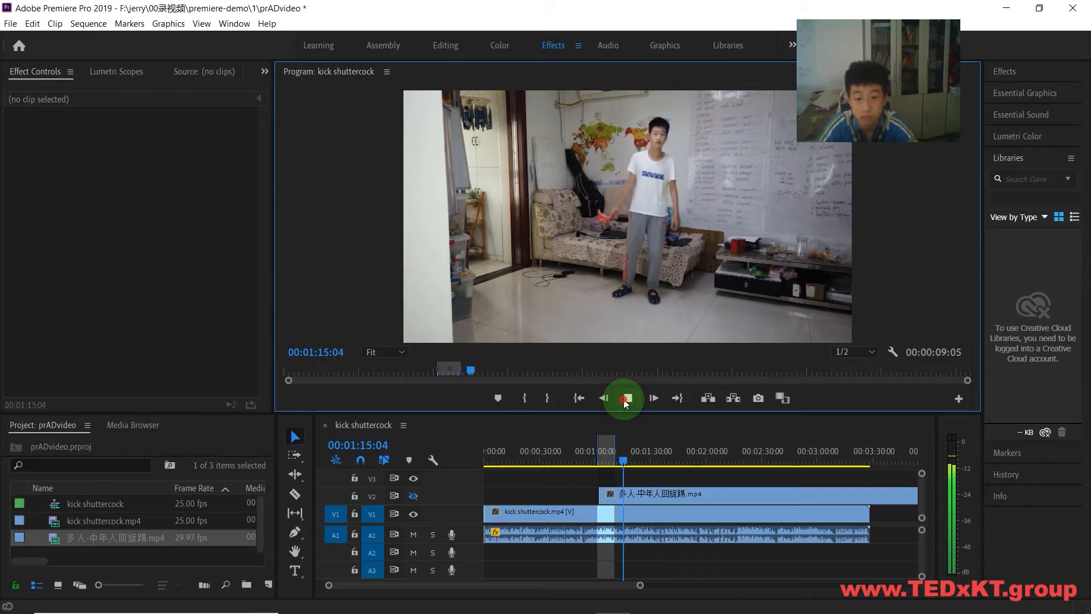
click(623, 399)
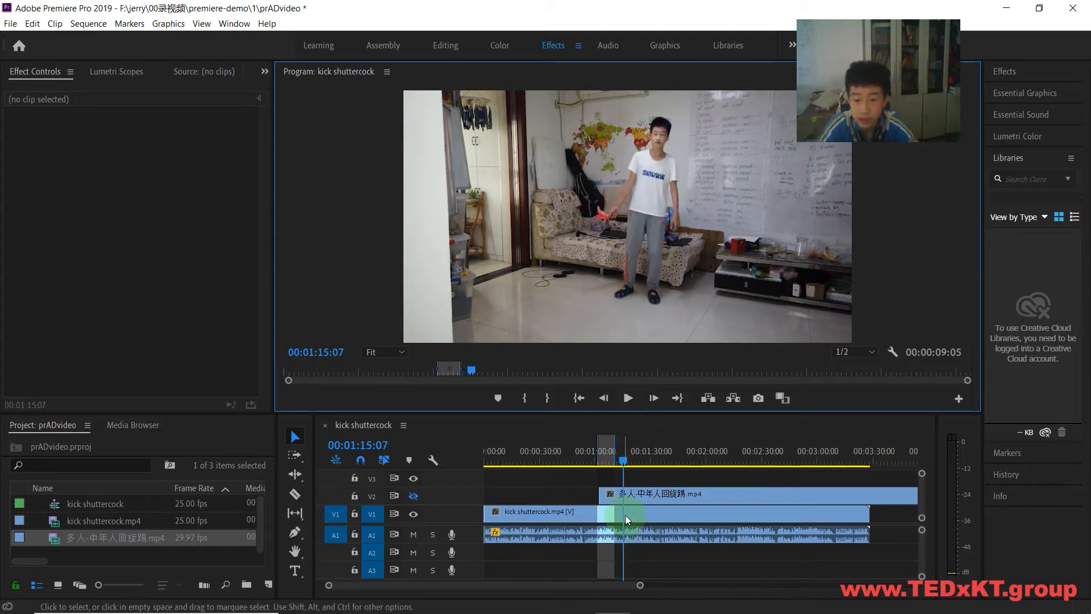
Split the V2 clip at 00:01:15:07 with the Razor tool and delete the part after the cut.
click(295, 493)
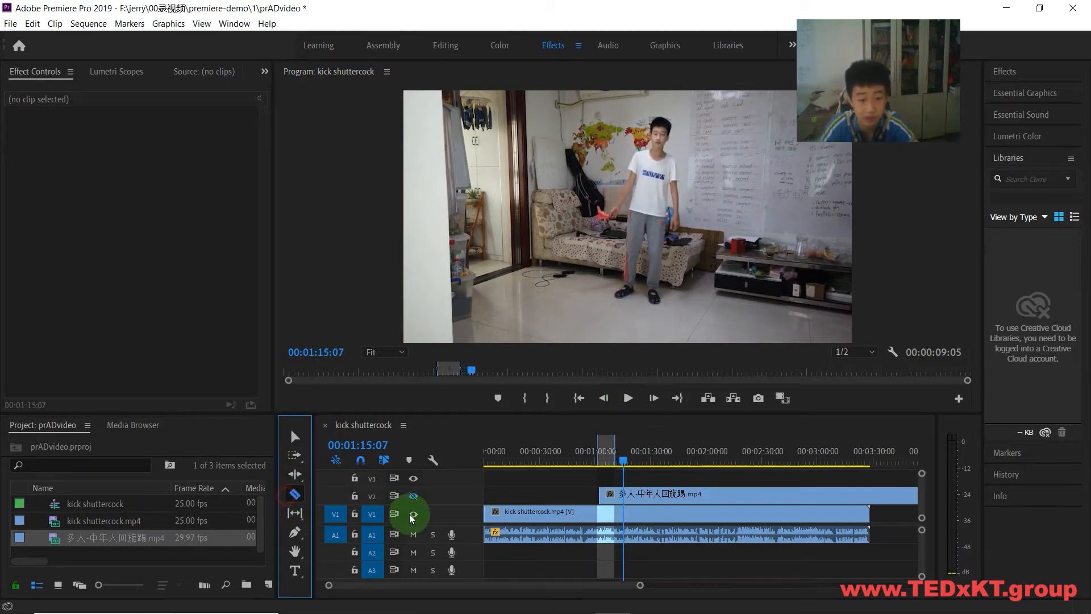
click(623, 494)
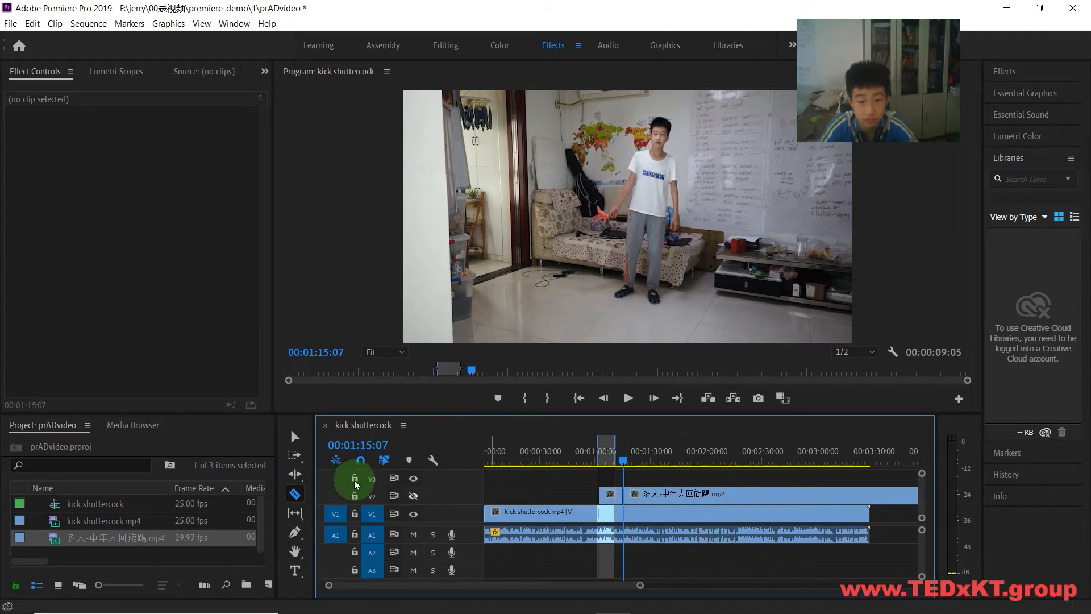
click(295, 436)
click(738, 494)
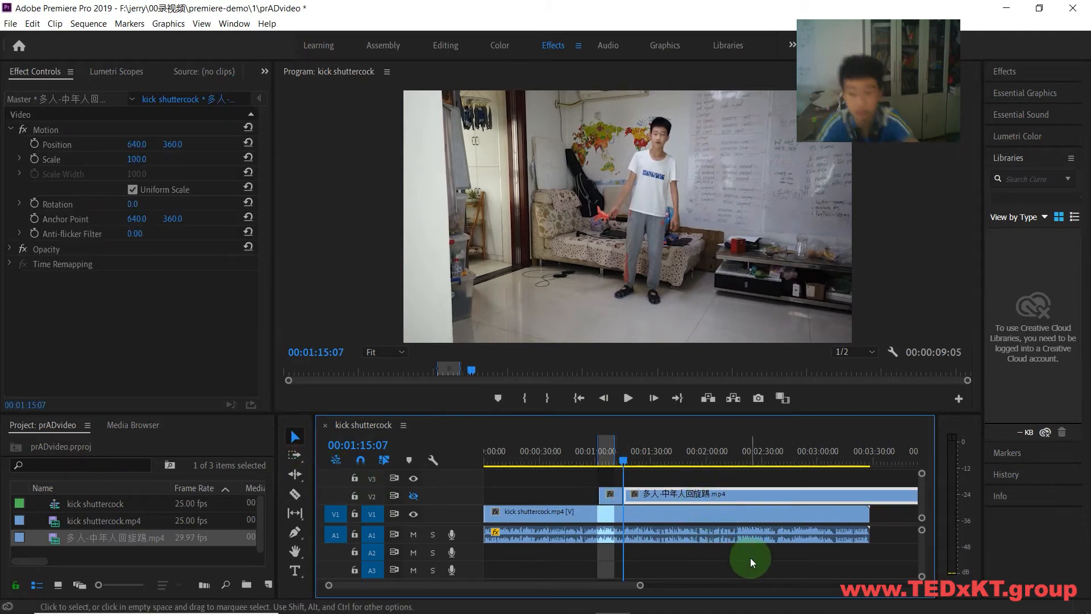
key(Delete)
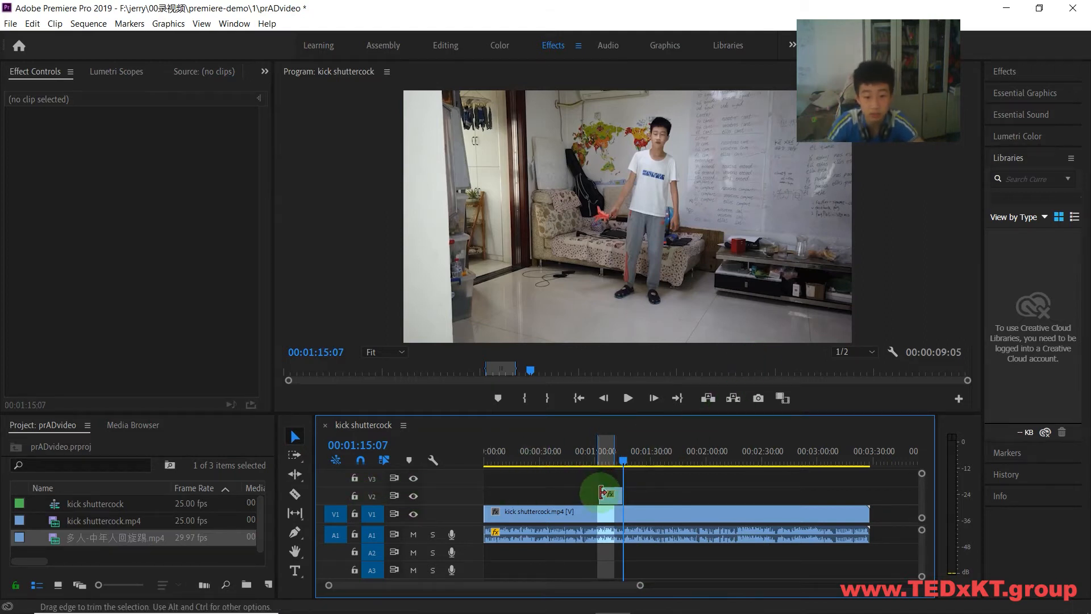
Place the playhead at 00:01:07:11, select the shortened V2 clip and display its effect controls.
click(609, 458)
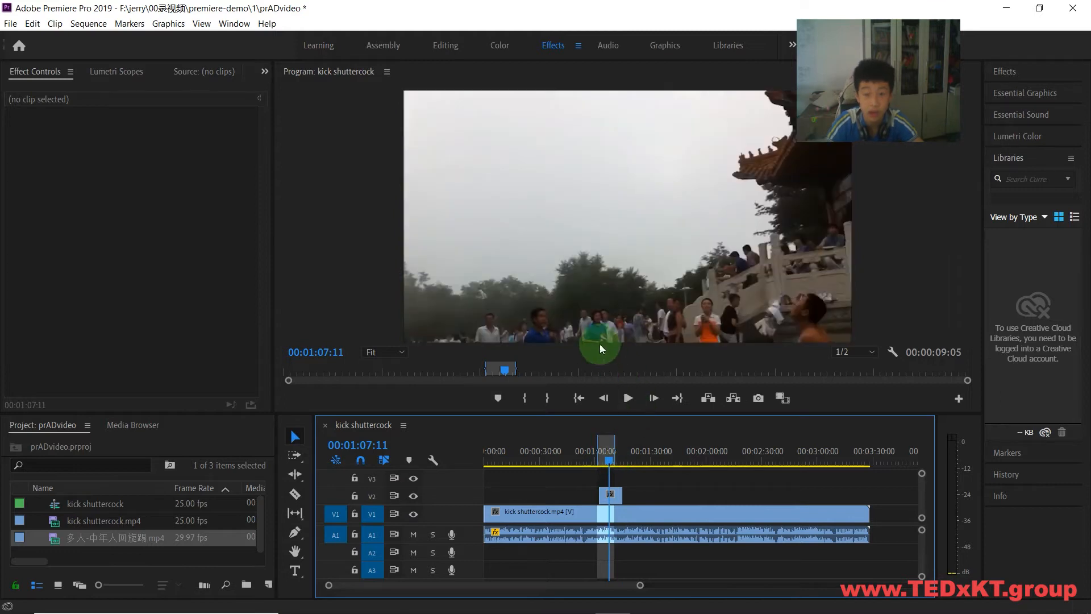
click(613, 496)
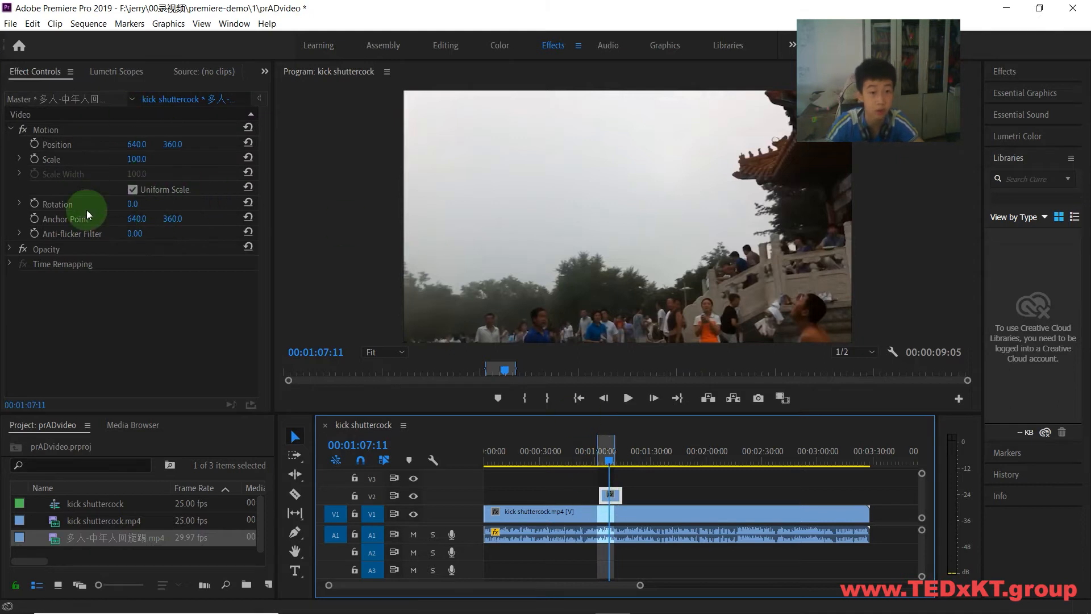
click(265, 71)
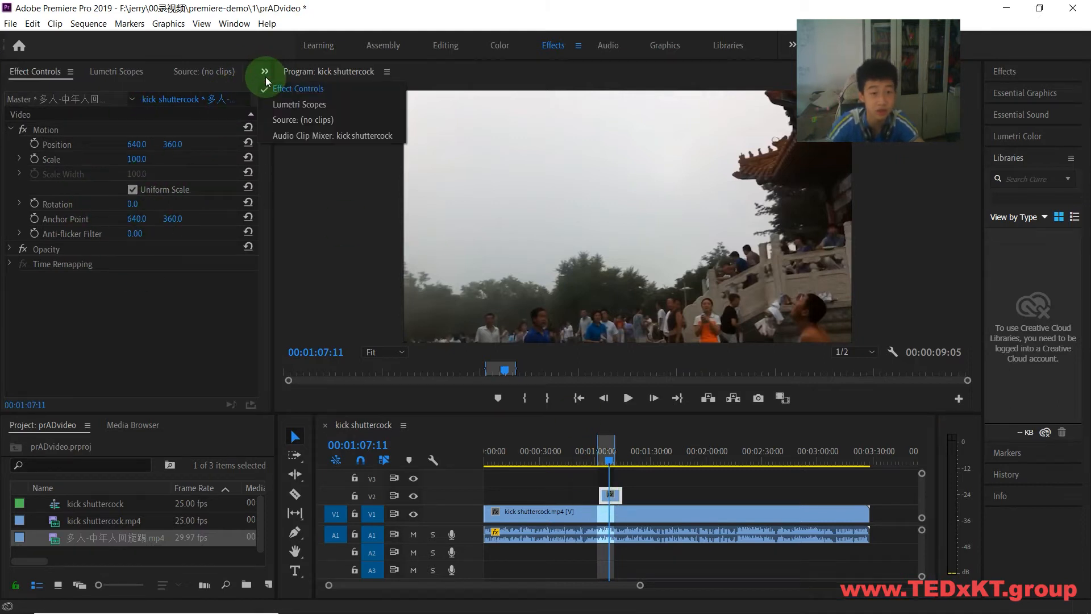
click(279, 134)
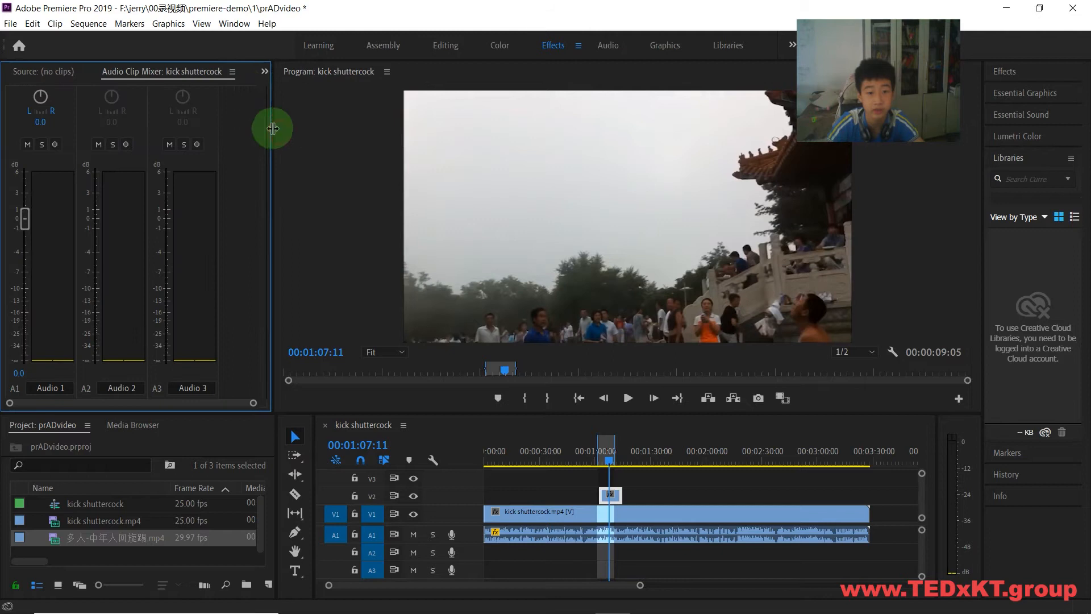
click(269, 69)
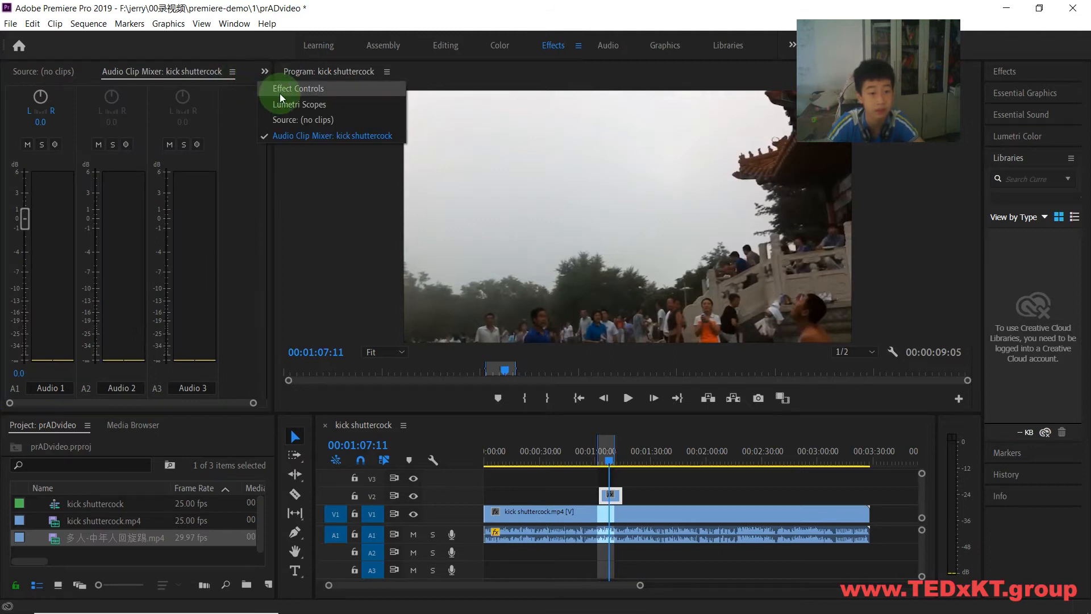
click(281, 94)
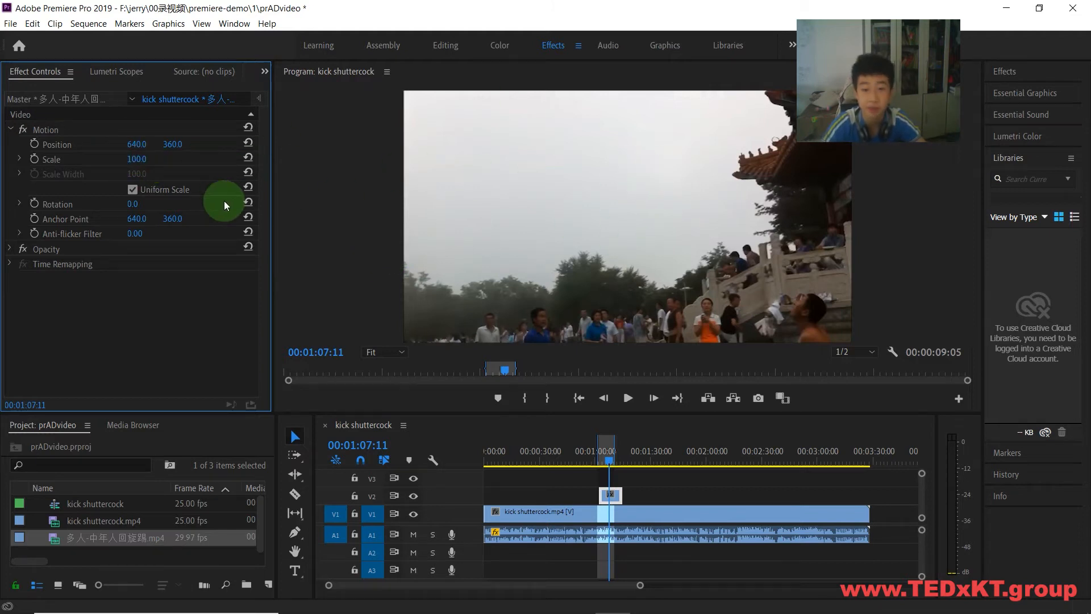
Scale the overlaid clip to 30 and set its position to 1087, 107 in the frame's upper-right corner.
drag(141, 159, 109, 159)
drag(173, 144, 233, 144)
click(84, 137)
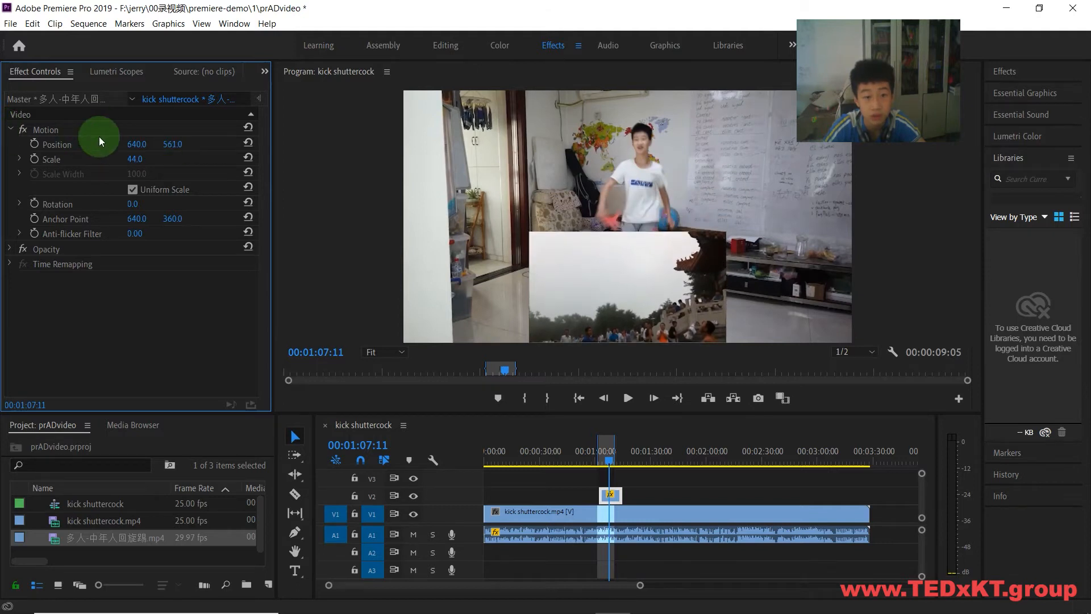
drag(136, 144, 338, 144)
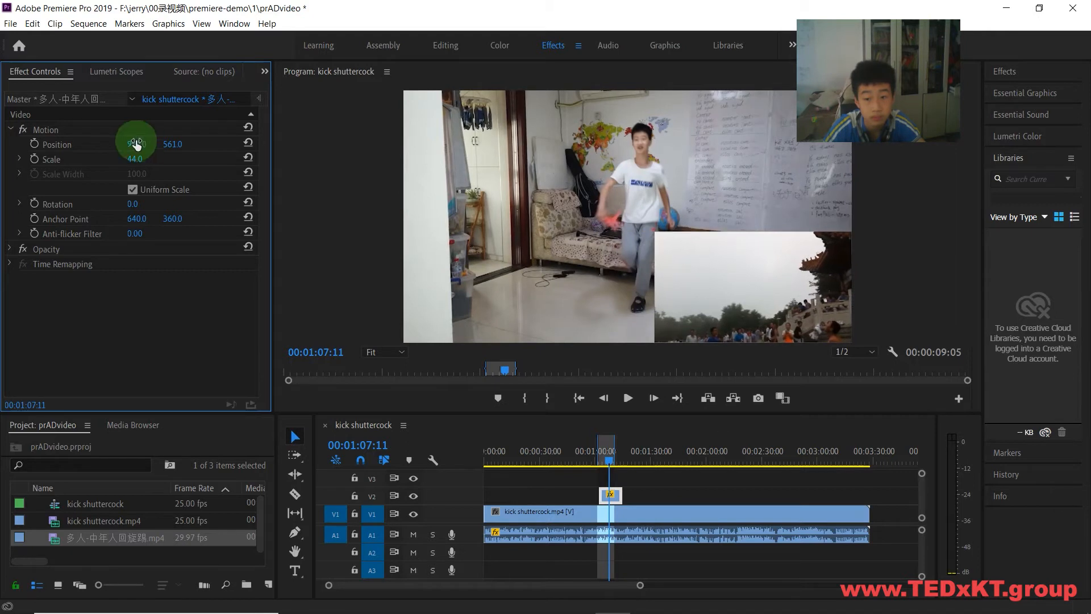
drag(181, 145, 59, 164)
mouse_move(189, 152)
mouse_down()
mouse_move(127, 152)
mouse_move(180, 145)
mouse_up()
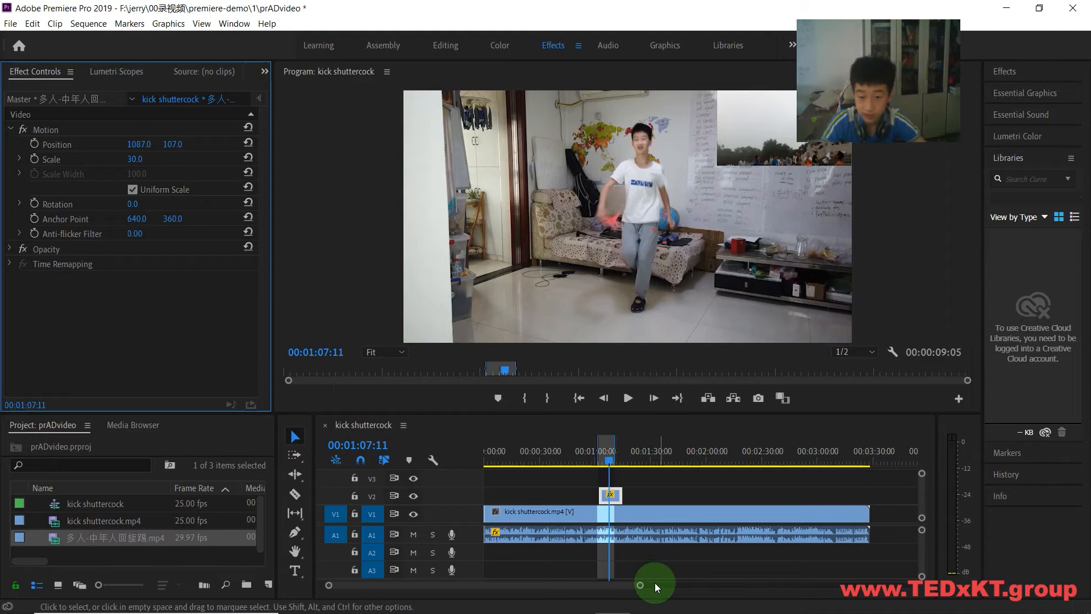
Mark both the In and Out points of the sequence at 00:01:07:11.
drag(640, 585, 587, 583)
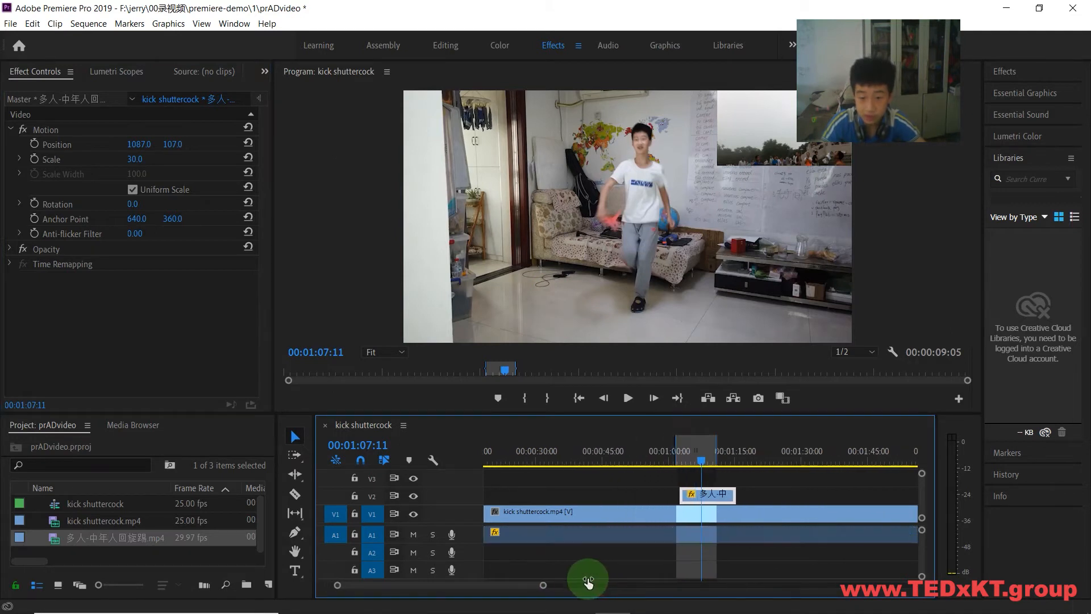
click(530, 398)
click(547, 398)
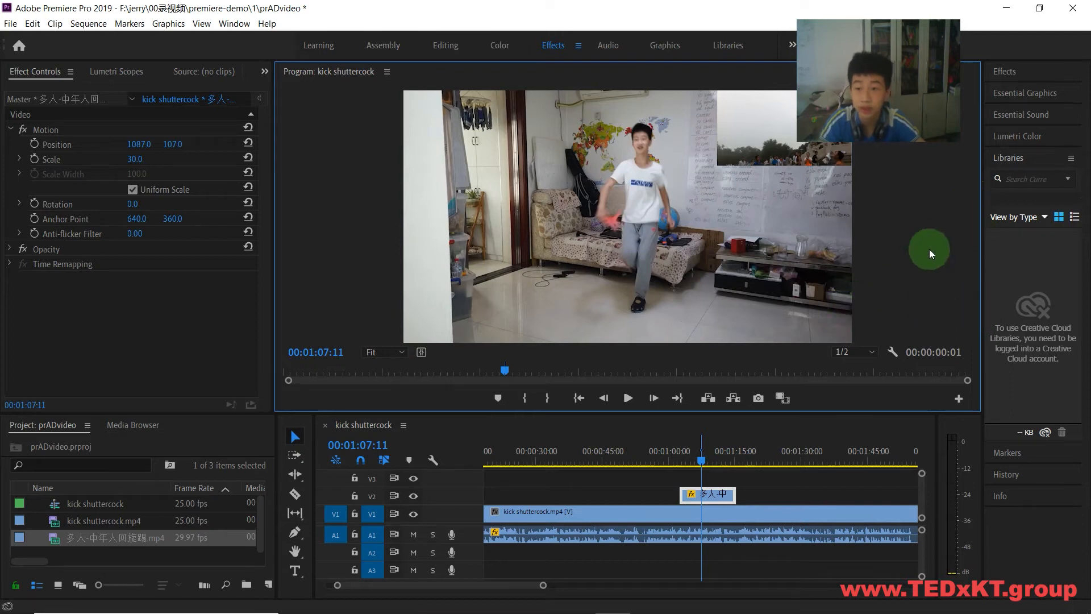
Set the playhead to 00:01:00:23 and apply the Slide video transition to the start of the V2 clip.
click(1034, 71)
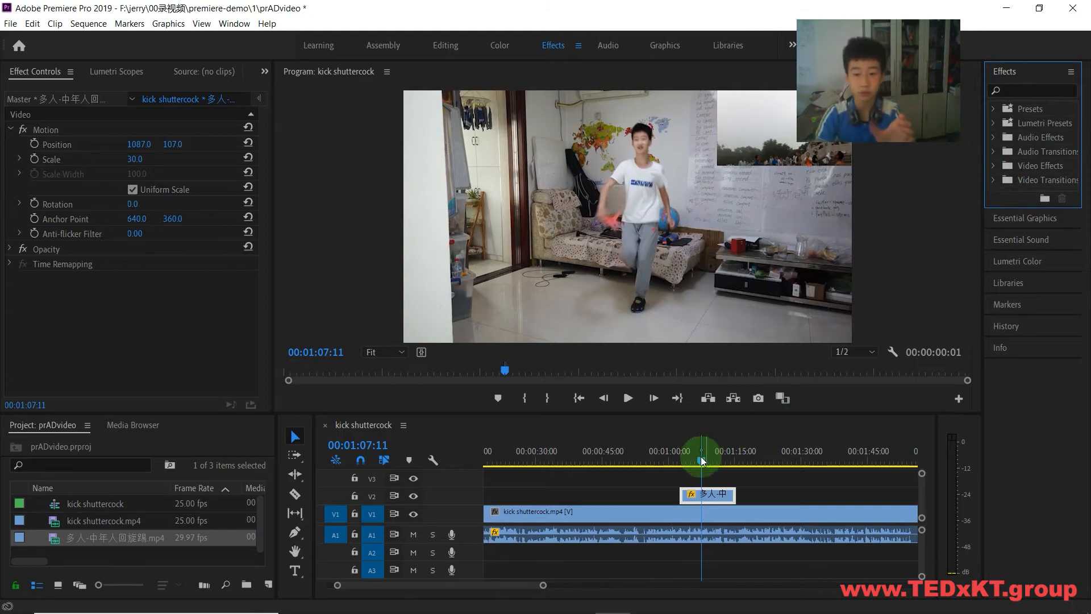
drag(703, 463, 674, 446)
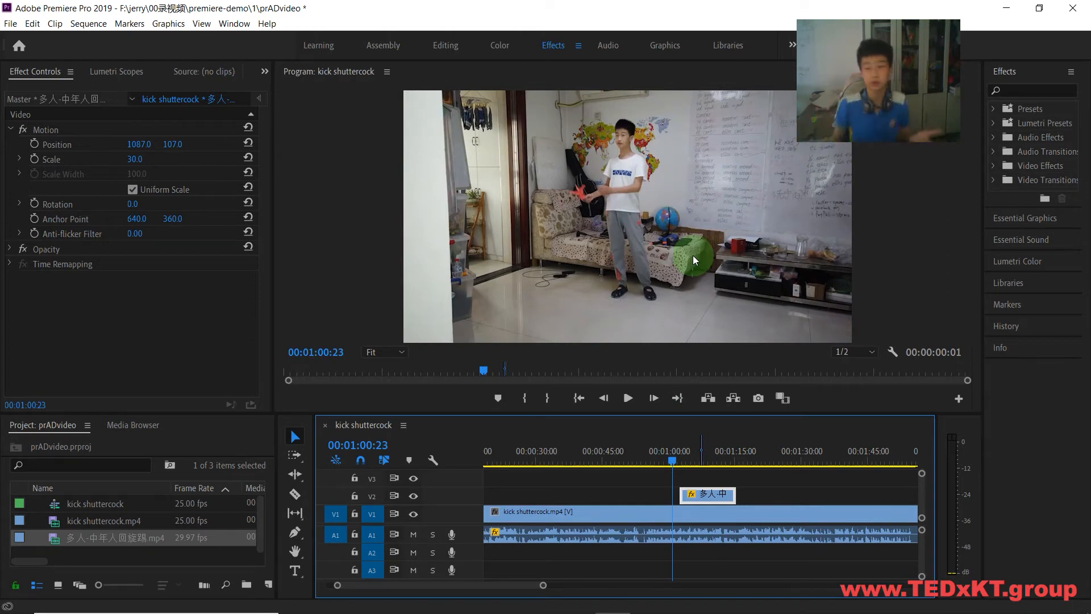
click(994, 180)
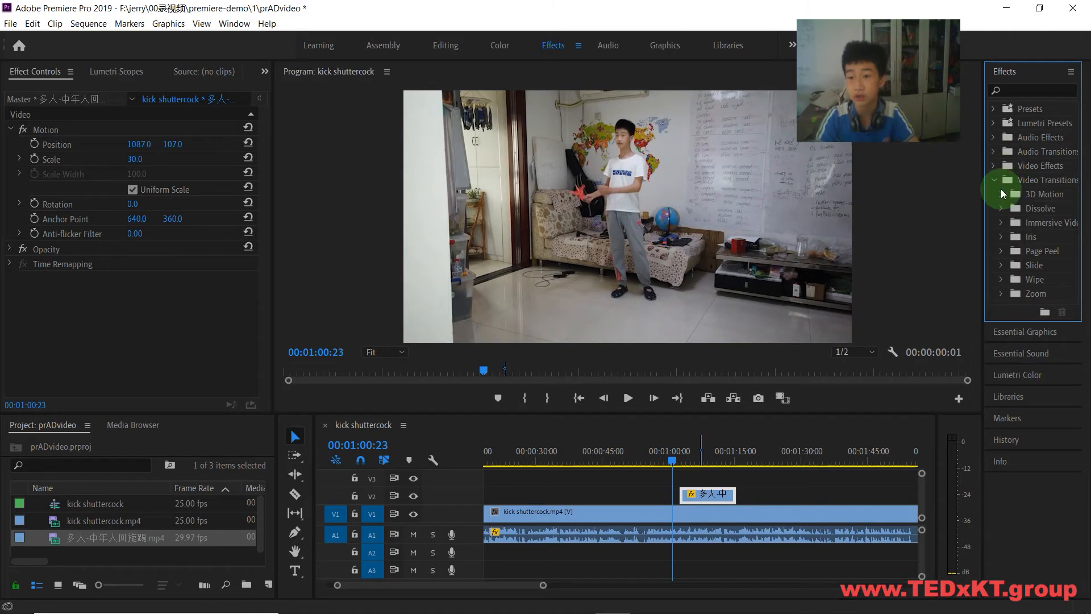
click(1001, 266)
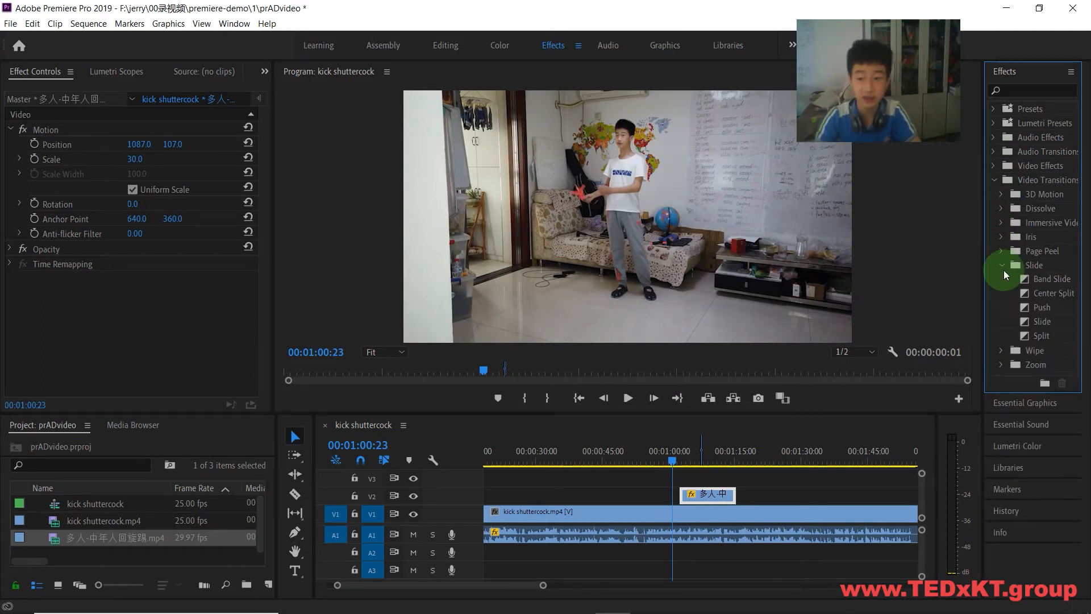
click(1034, 323)
drag(884, 428, 684, 493)
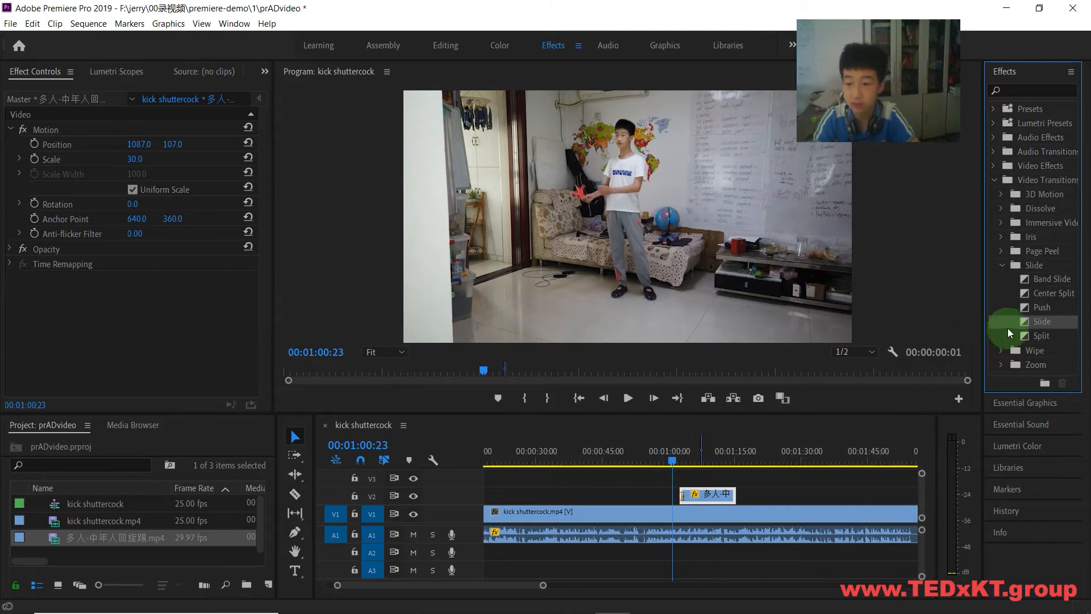
Apply the Split video transition to the end of the V2 clip and play the overlay through to 00:01:15:11.
drag(1023, 338, 728, 494)
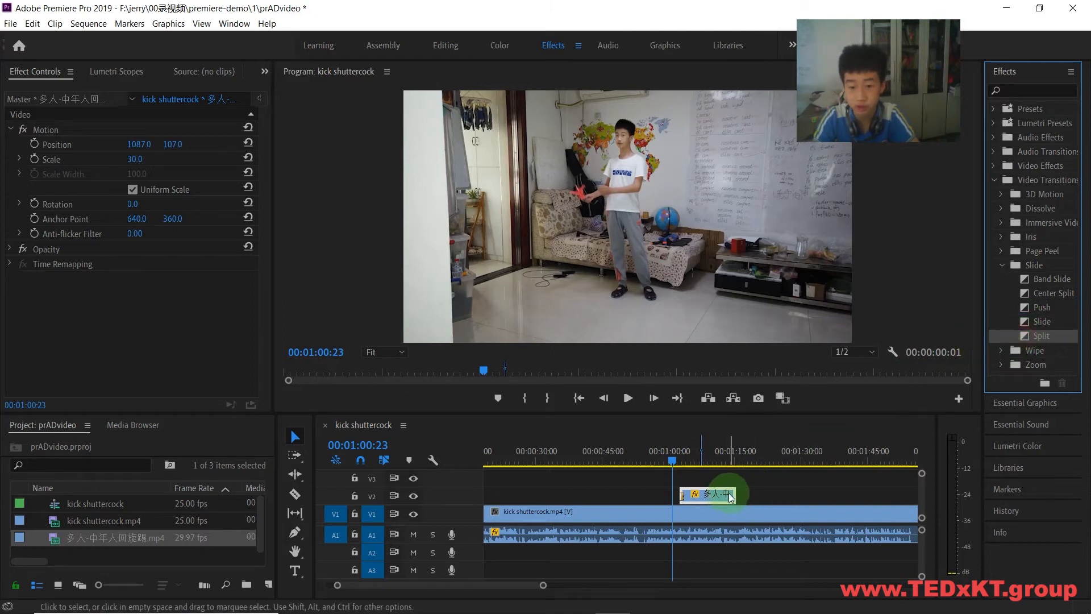
drag(1015, 335, 734, 497)
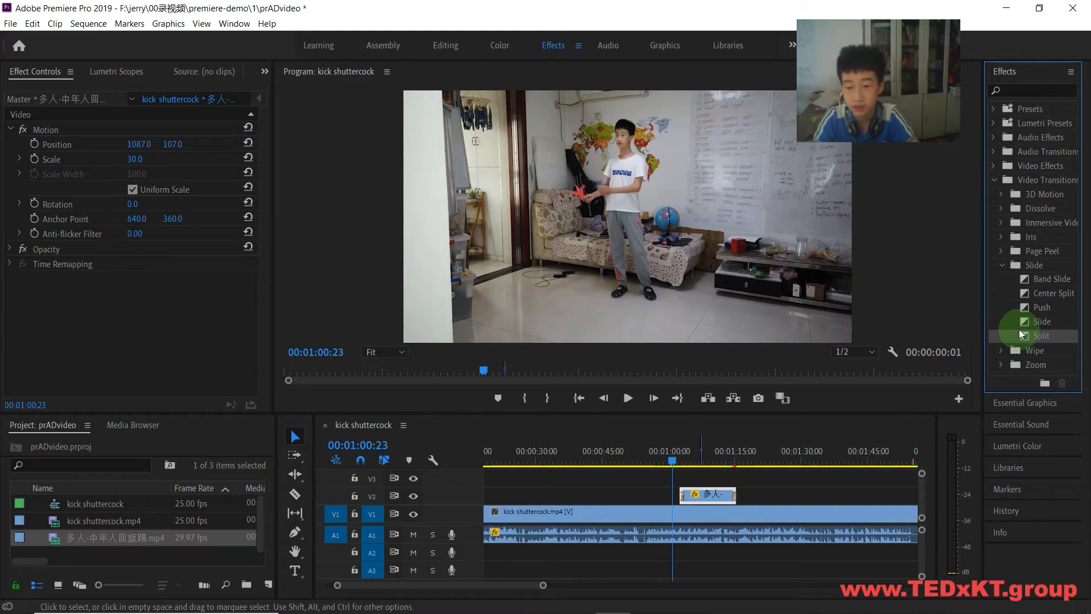
click(631, 402)
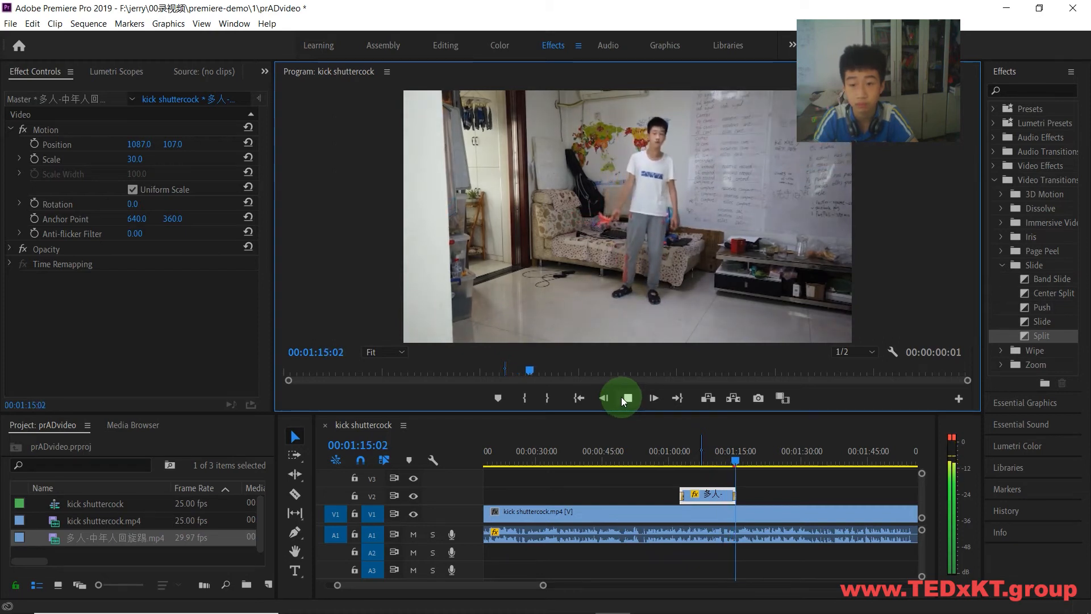
click(630, 396)
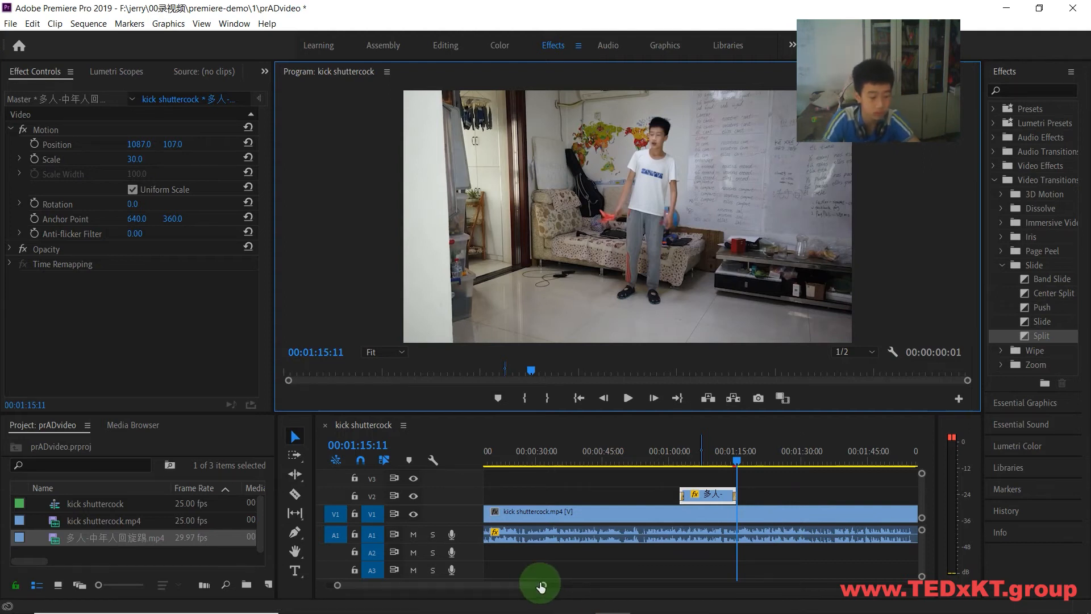
Save the project under the new name prADvideo1 in the same folder.
drag(543, 588, 636, 588)
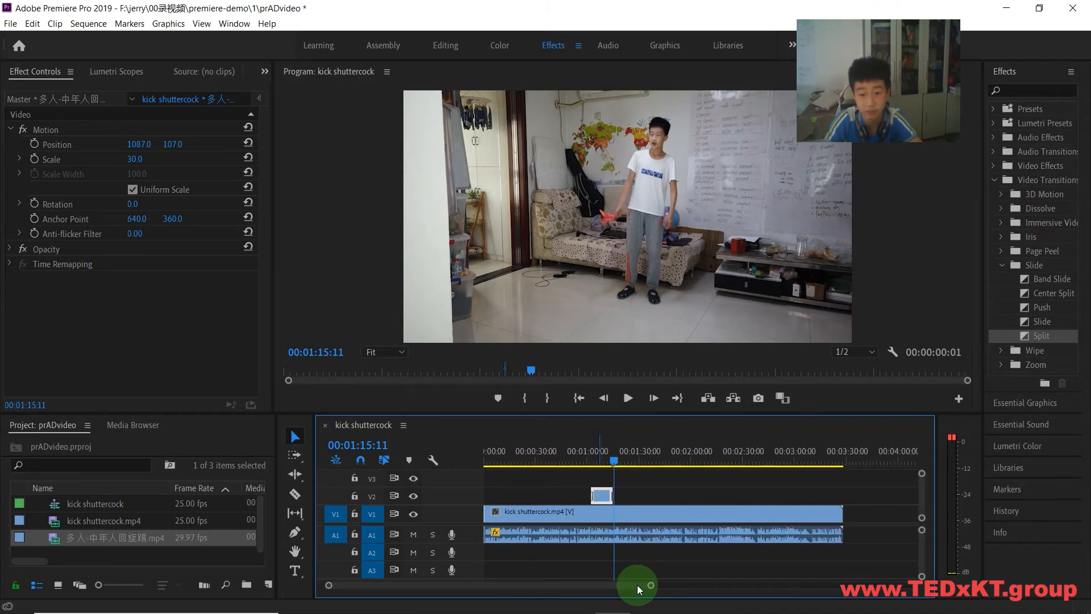
click(601, 492)
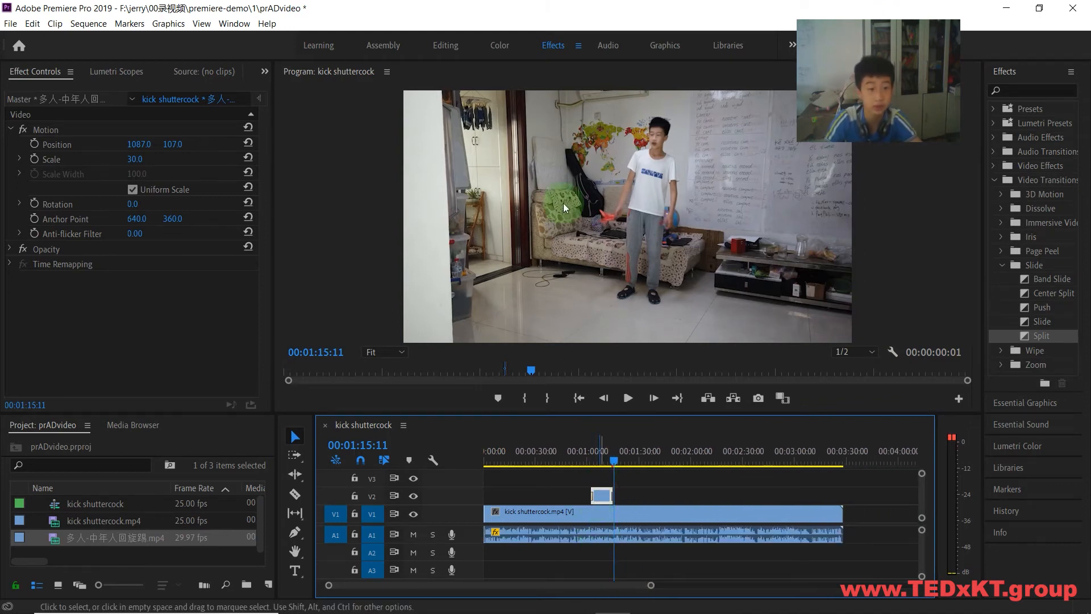
click(11, 24)
click(52, 179)
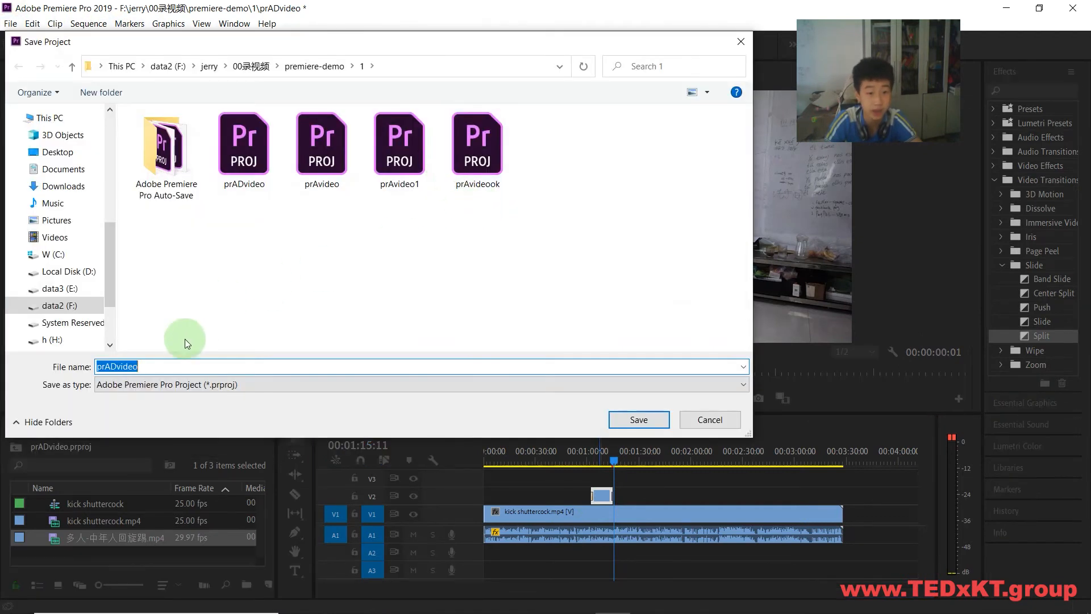
click(168, 366)
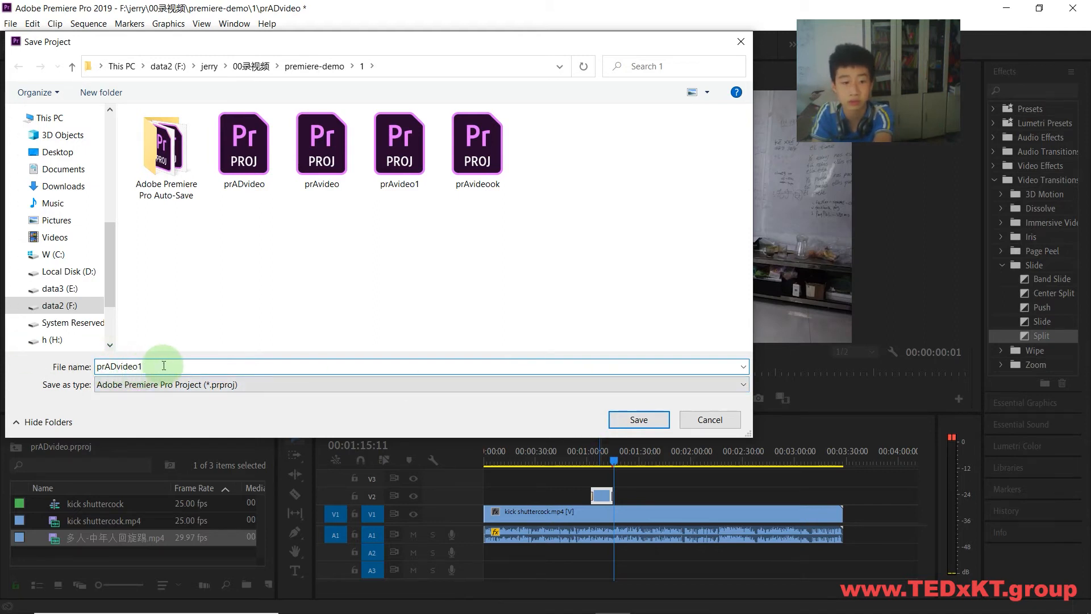
click(634, 420)
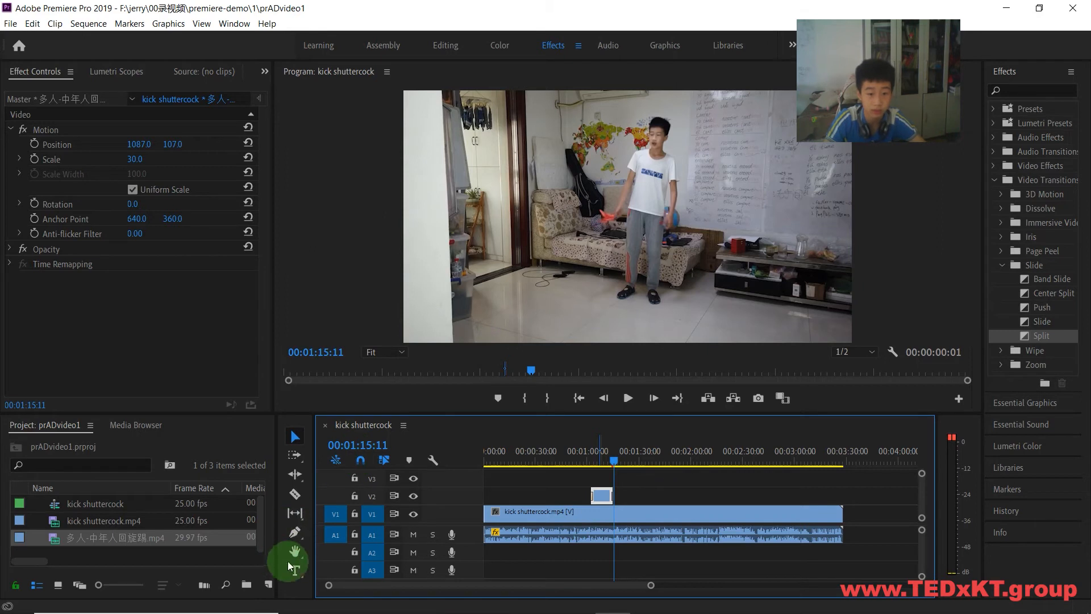
Add the text dfalkfjaslkfsaljf in the lower part of the frame, with its graphic clip on V3 stretched past both ends of the V2 clip.
click(299, 569)
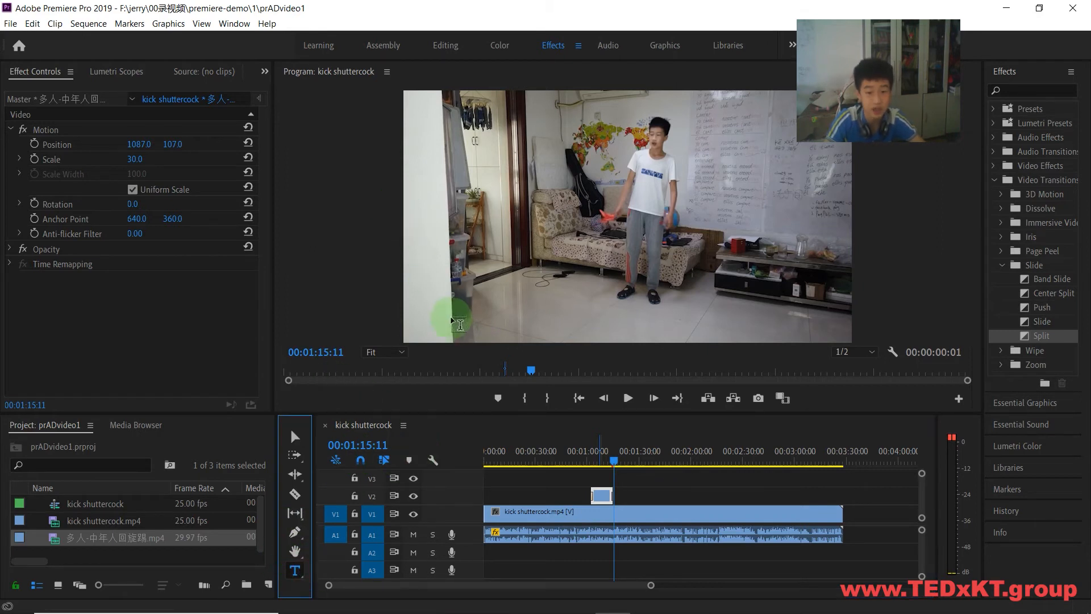
click(518, 304)
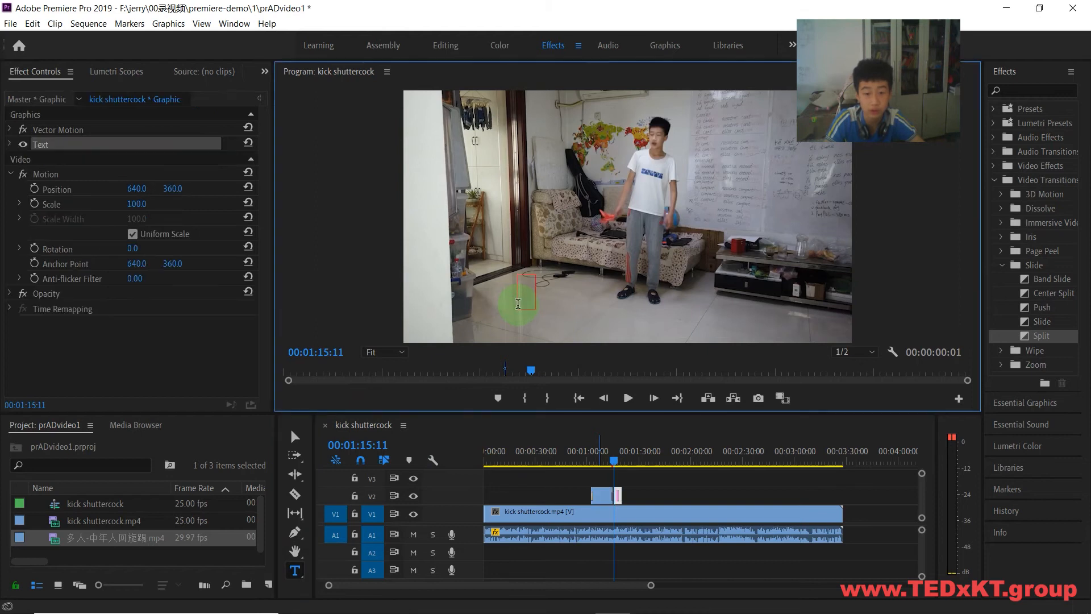
click(618, 494)
drag(618, 498, 730, 479)
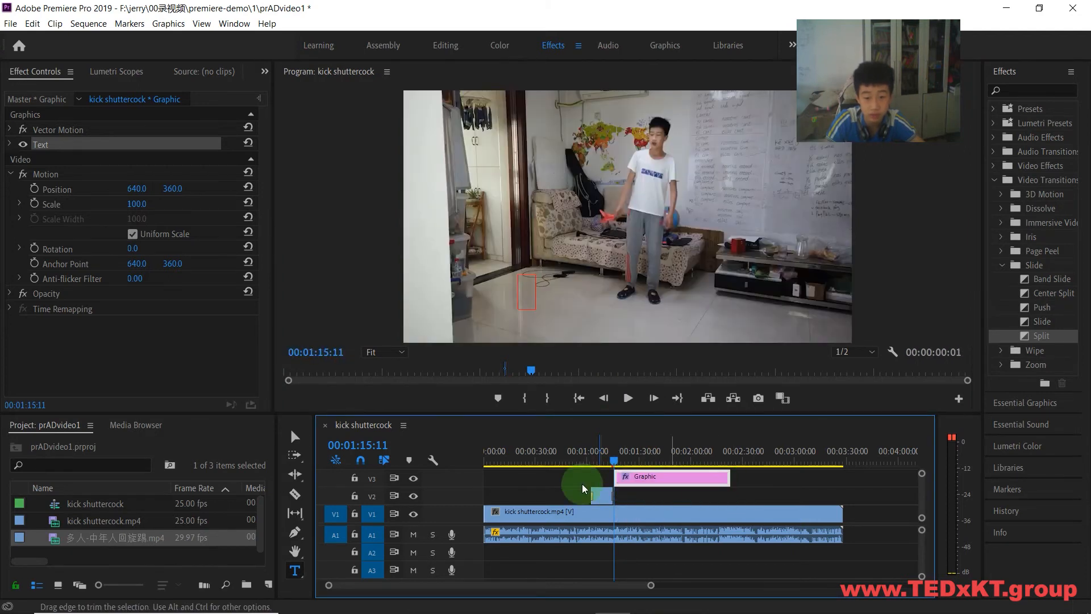
drag(618, 482, 548, 478)
click(535, 303)
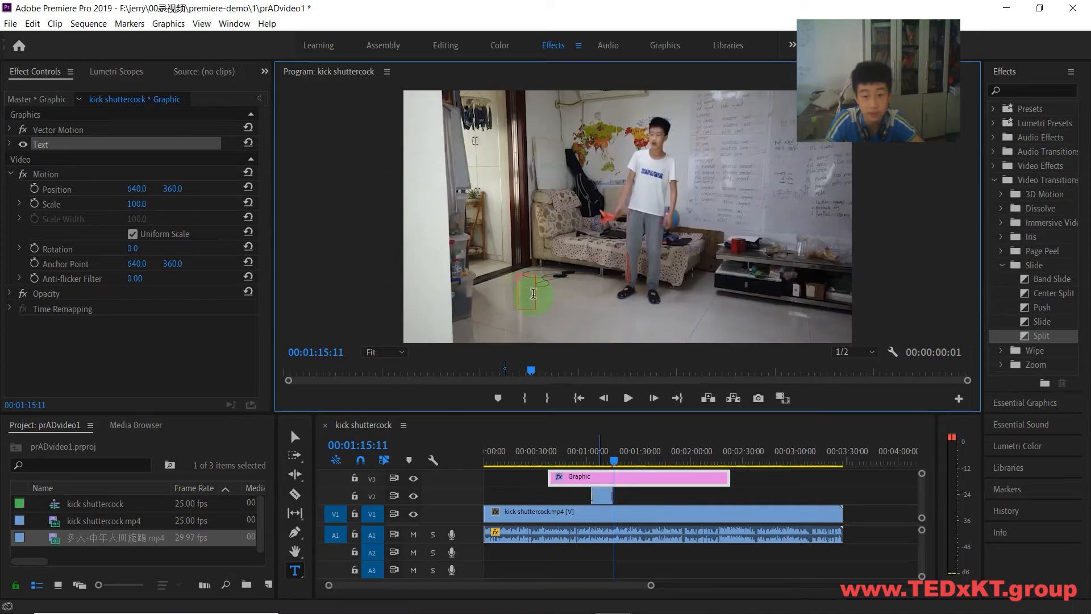
text(dfalkfjaslkfsaljf)
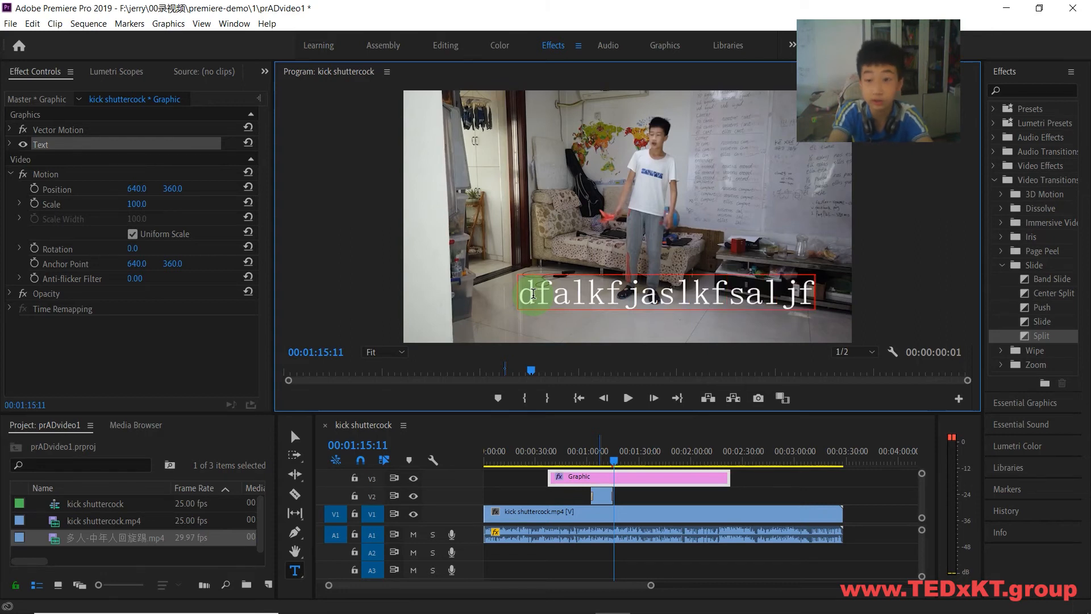
Set the text's vertical position to 664.5 and its scale to 82.
click(9, 144)
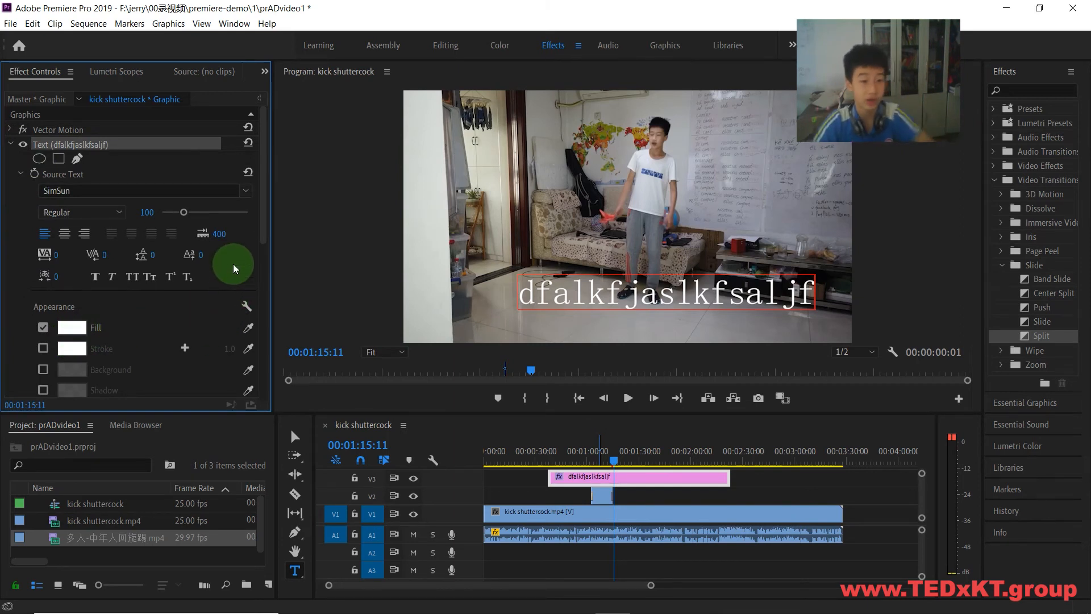
scroll(213, 268, down, 4)
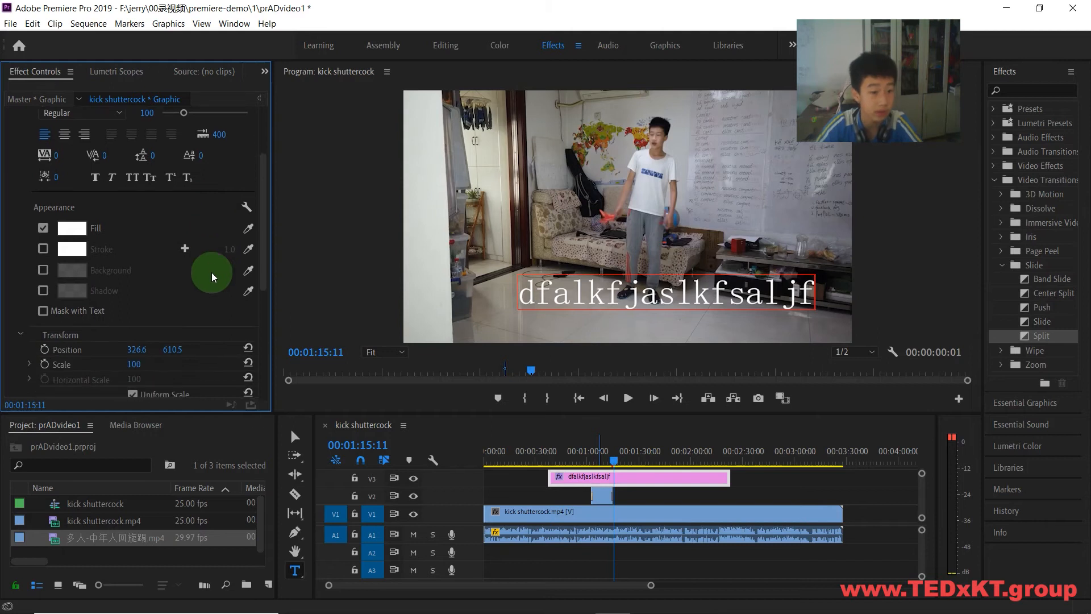
scroll(211, 271, down, 1)
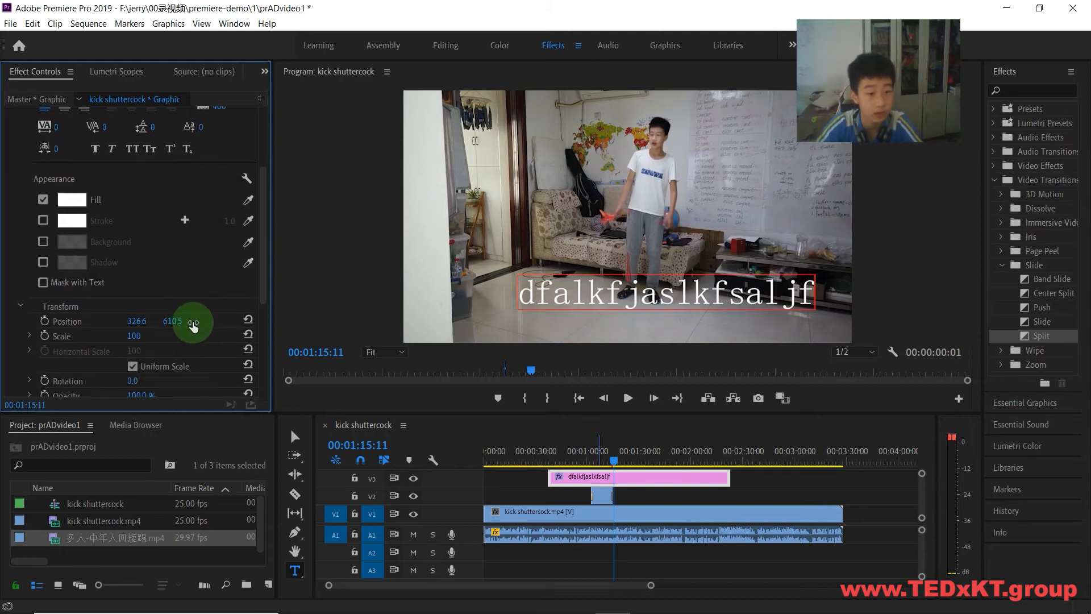
click(174, 321)
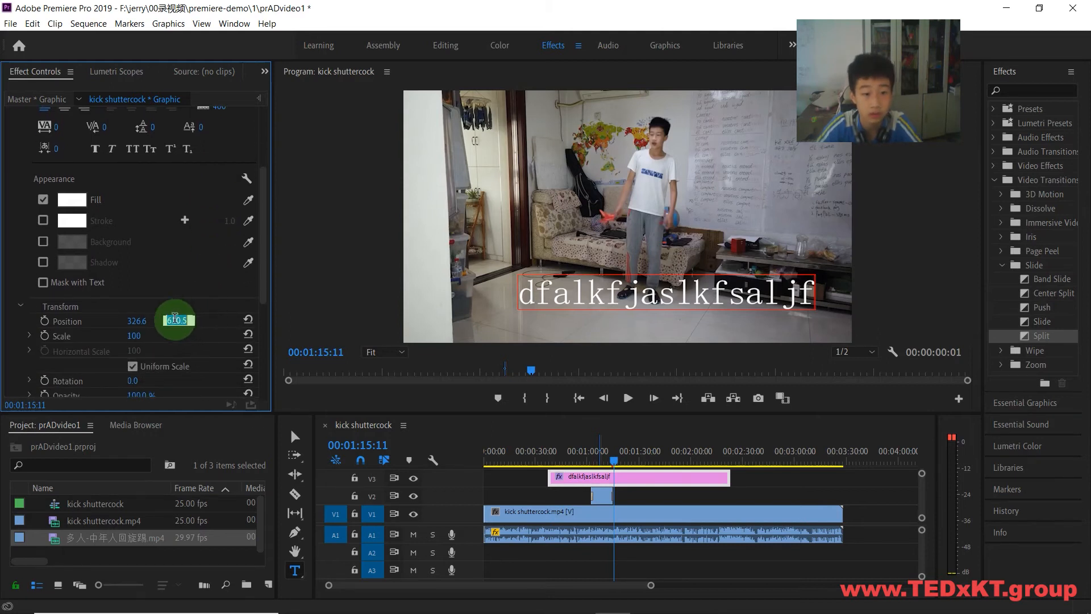
click(206, 322)
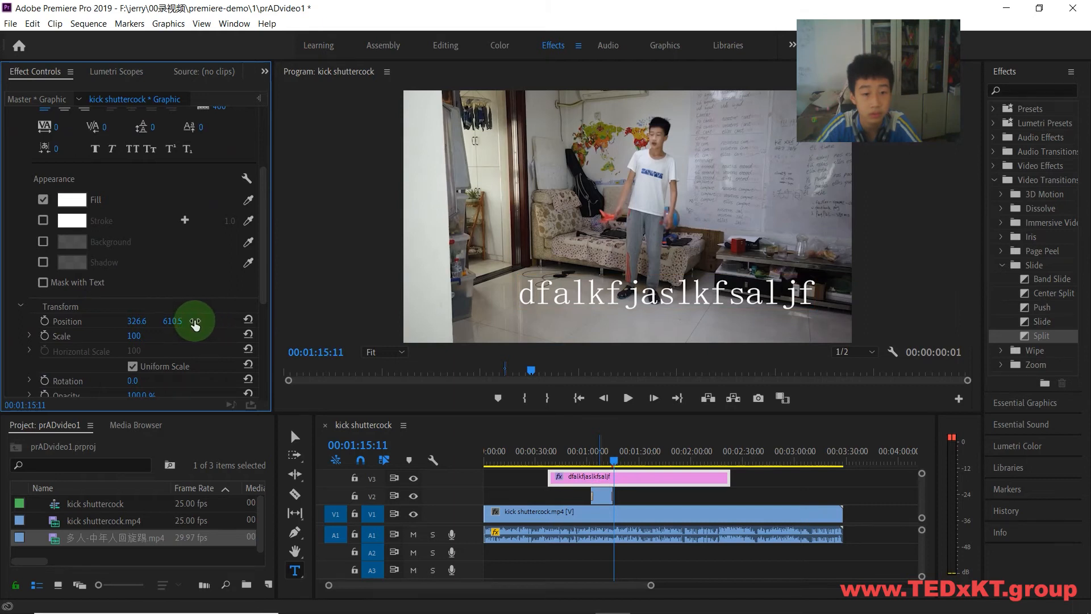
drag(182, 321, 227, 323)
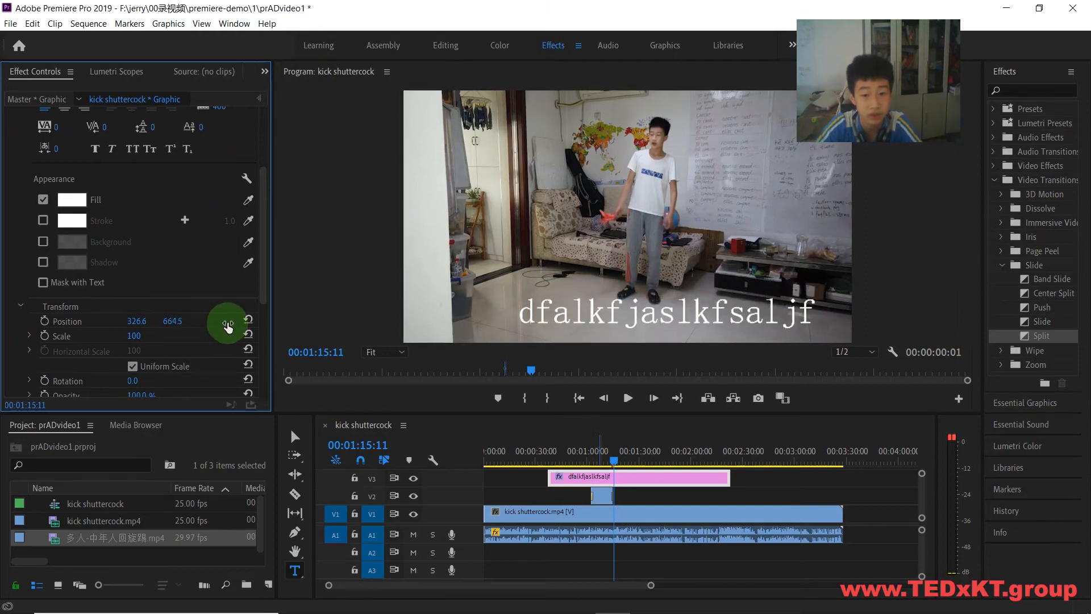
drag(145, 339, 166, 329)
click(315, 290)
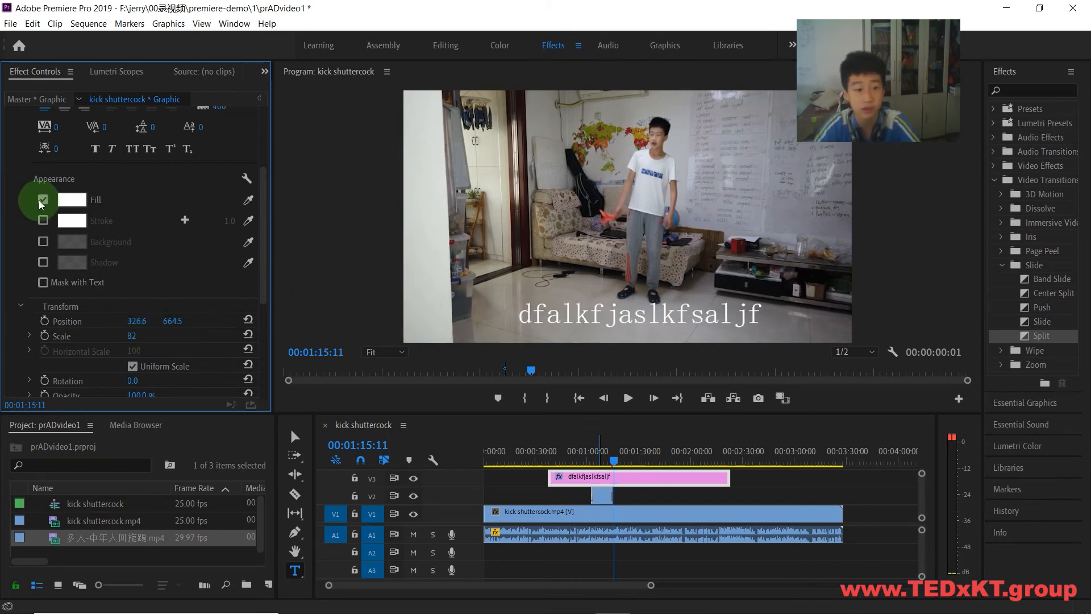
Try to set the text's fill to red D03636, and insert cbgccg in the middle of the text.
click(69, 202)
click(555, 413)
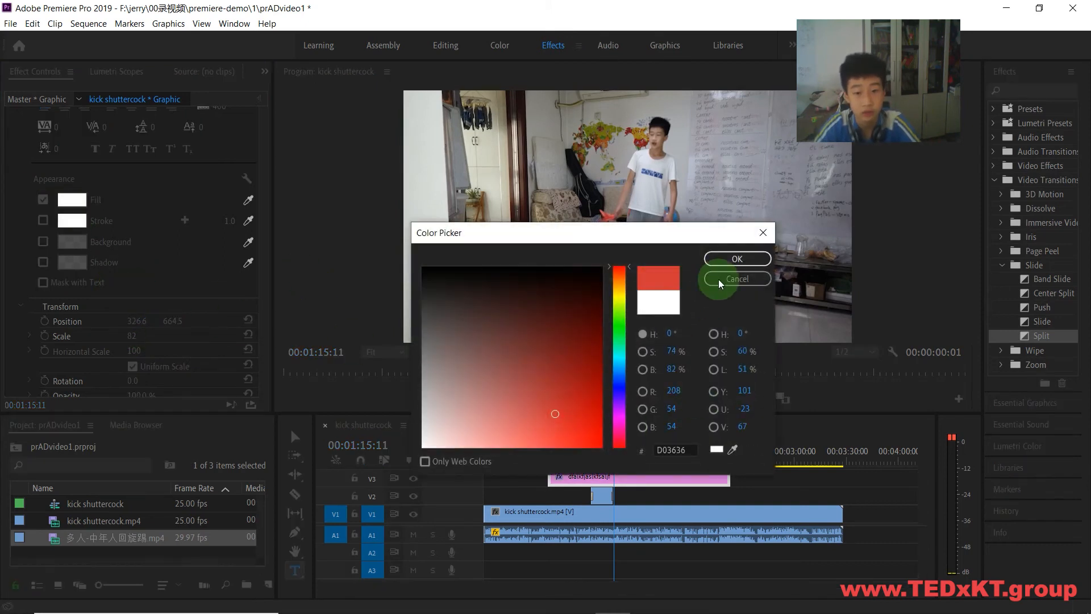
click(734, 260)
click(671, 325)
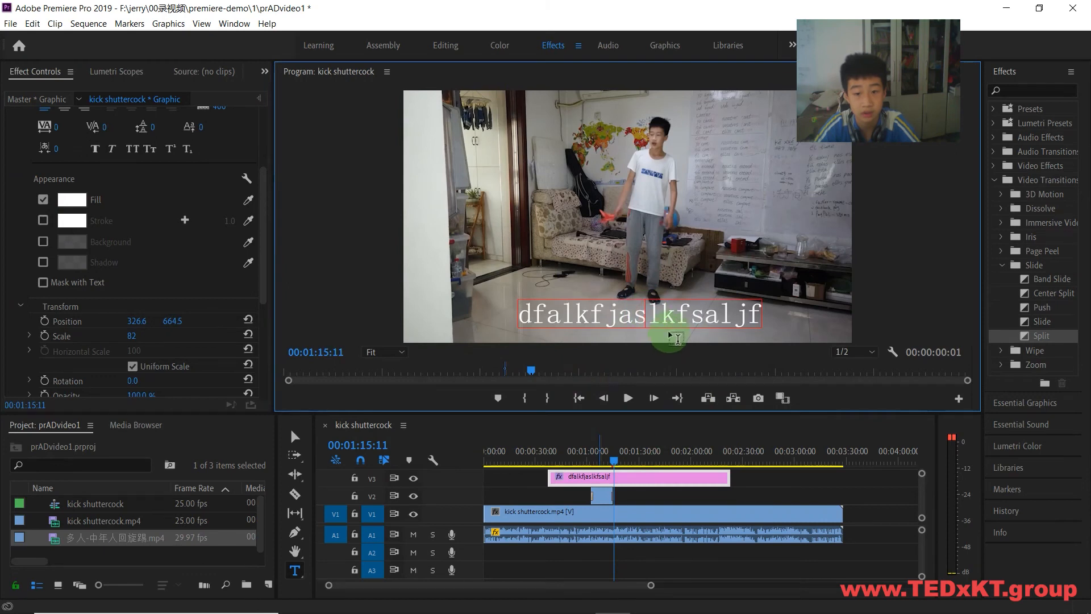
text(cbgccg)
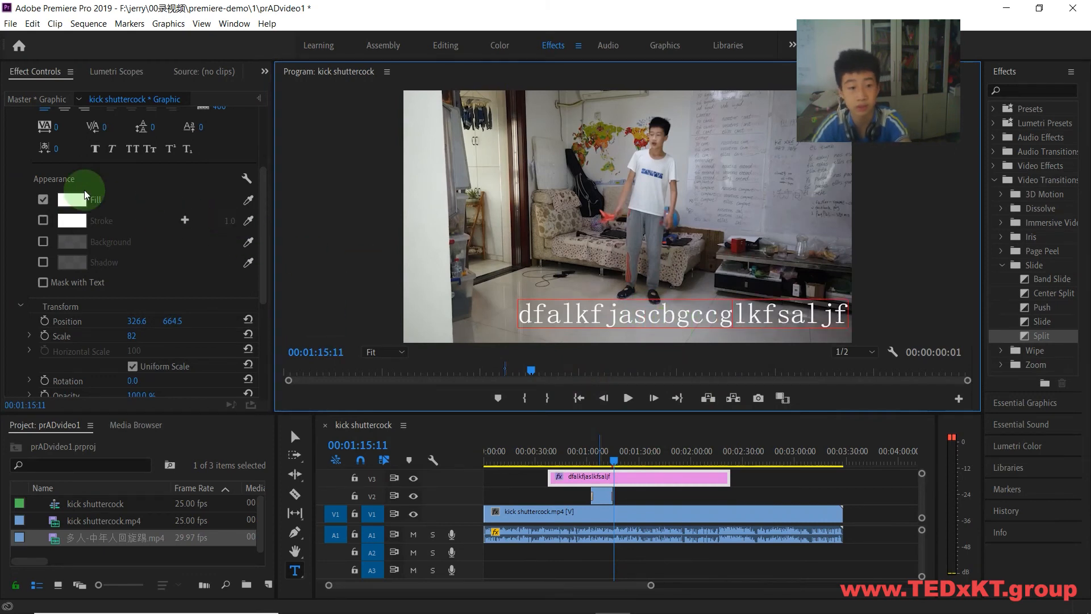
Try to set the text's fill to dark red AC2A2A, and insert dfgdssf inside the added letters.
click(67, 199)
click(559, 388)
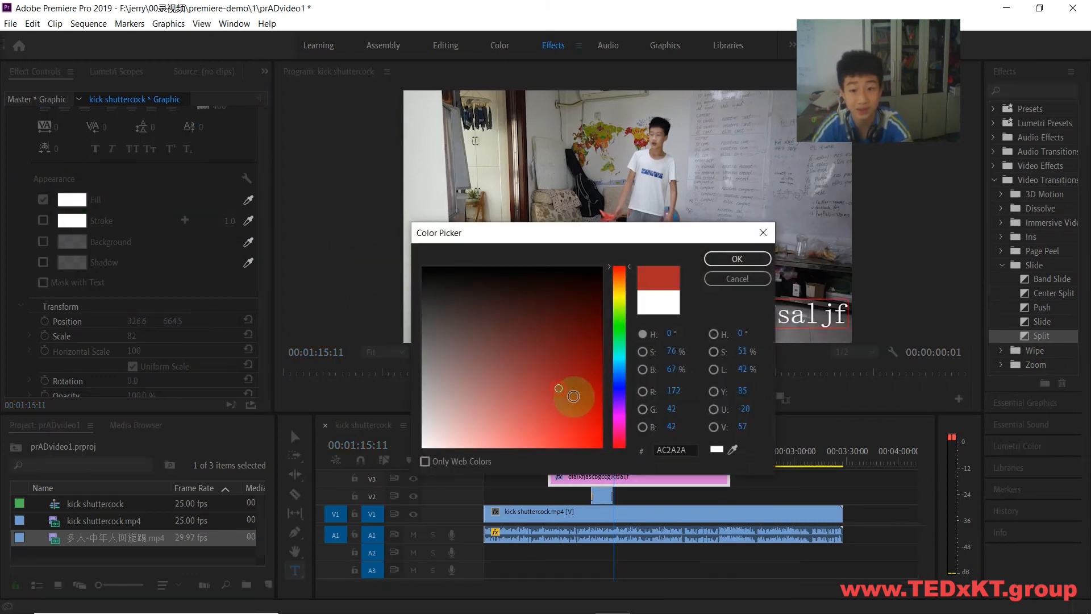
click(734, 260)
click(699, 305)
text(dfgd)
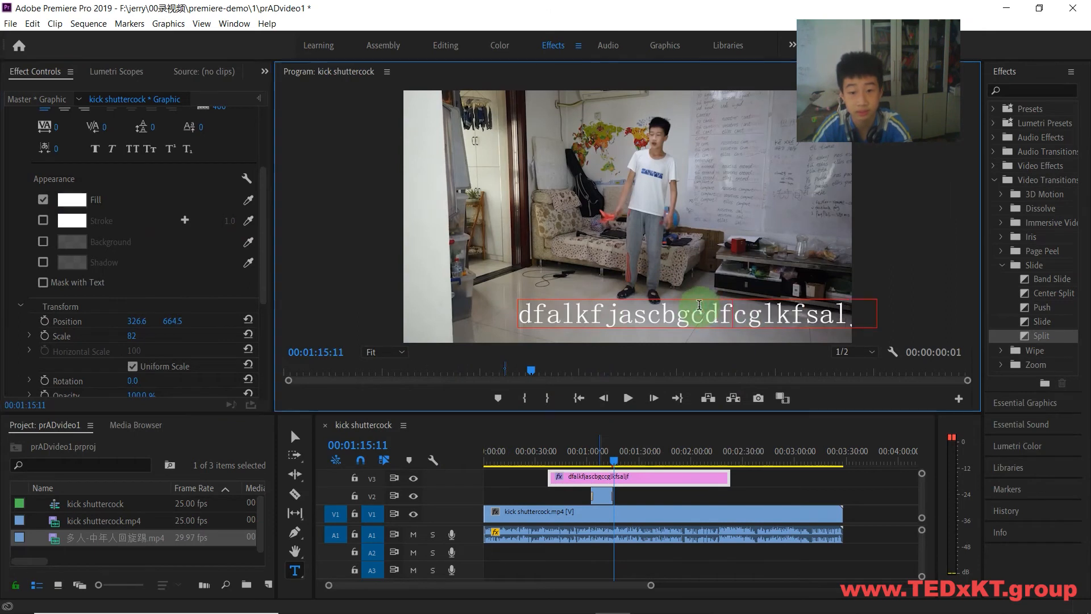
text(ssf)
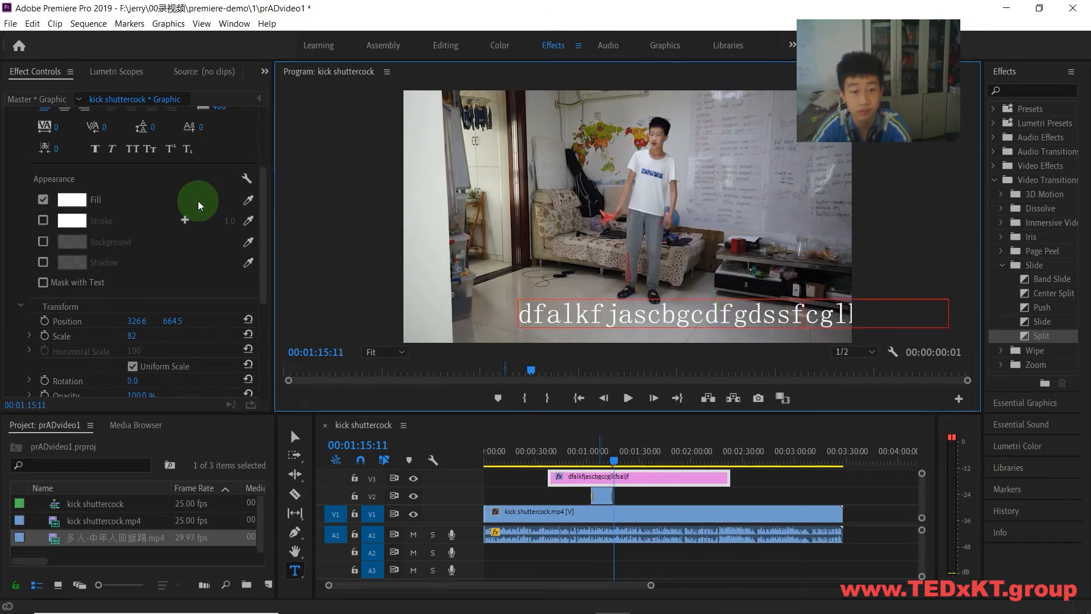
Start a second, empty text layer in the V3 graphic, over the sofa area of the frame.
click(607, 337)
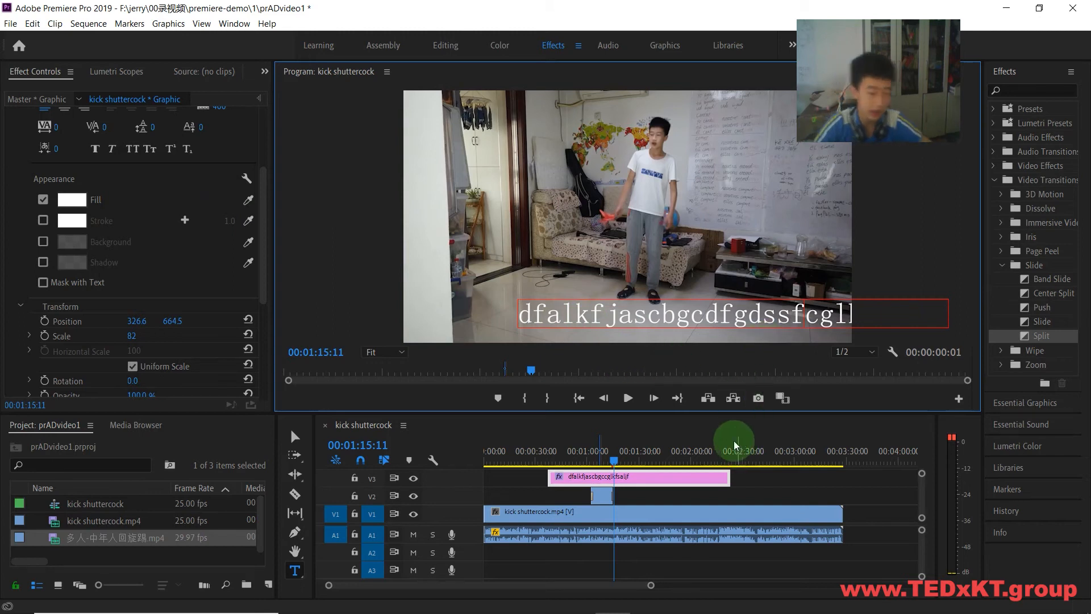
click(604, 264)
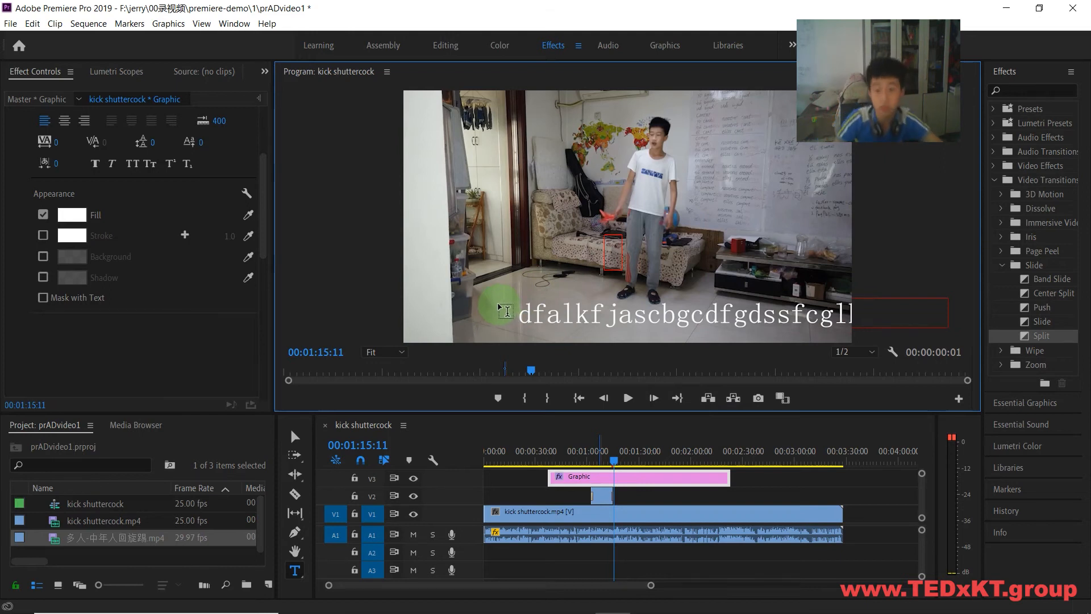
click(520, 311)
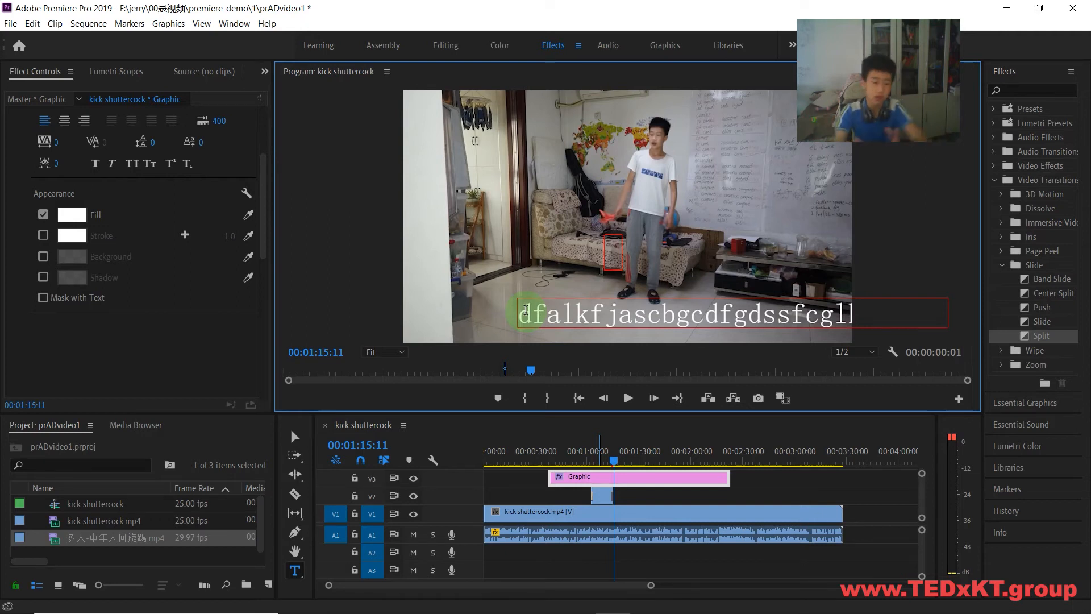
click(513, 179)
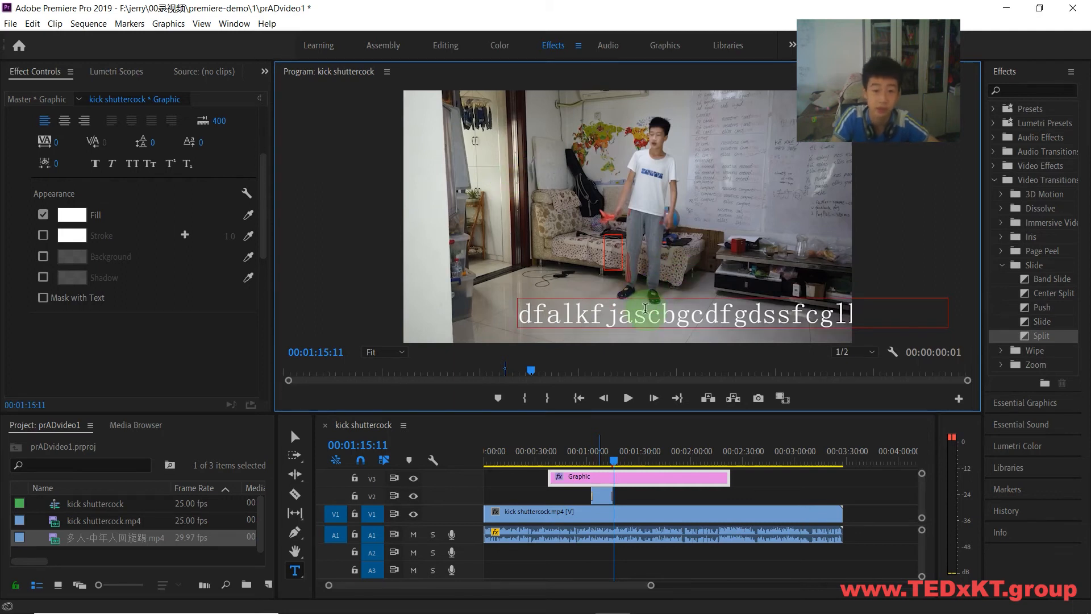
click(521, 307)
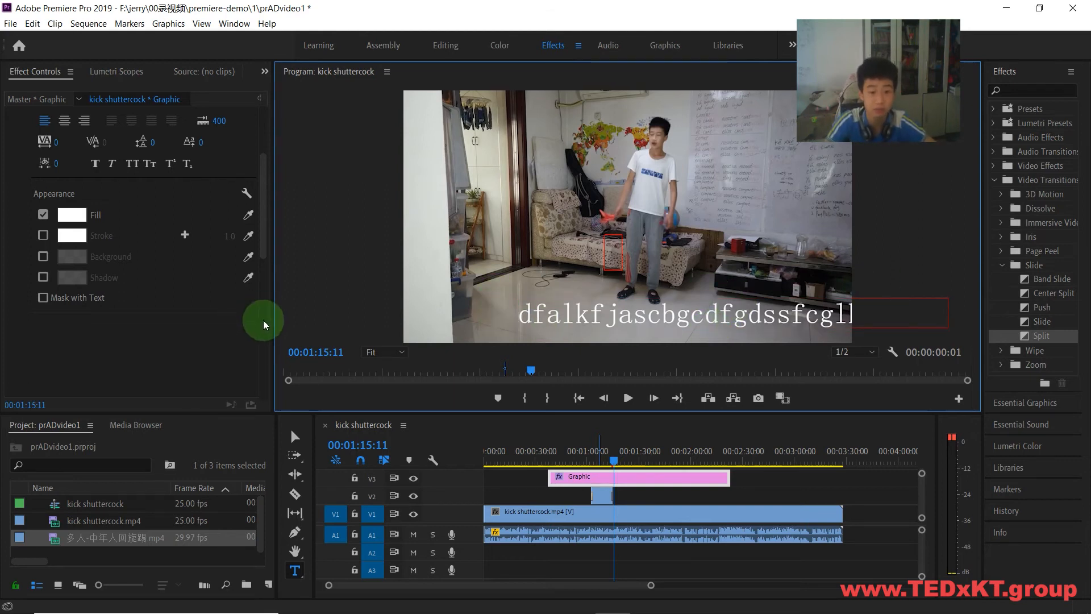
Create a new bitmap image in the project's folder 1 from the import dialog and try to import it.
click(122, 560)
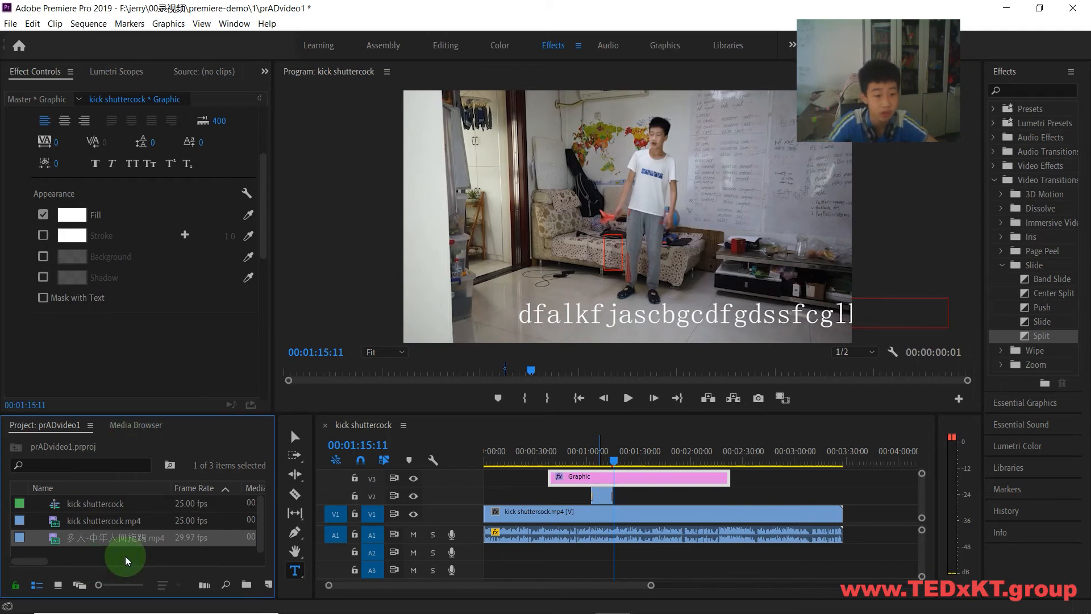
right_click(157, 550)
click(194, 419)
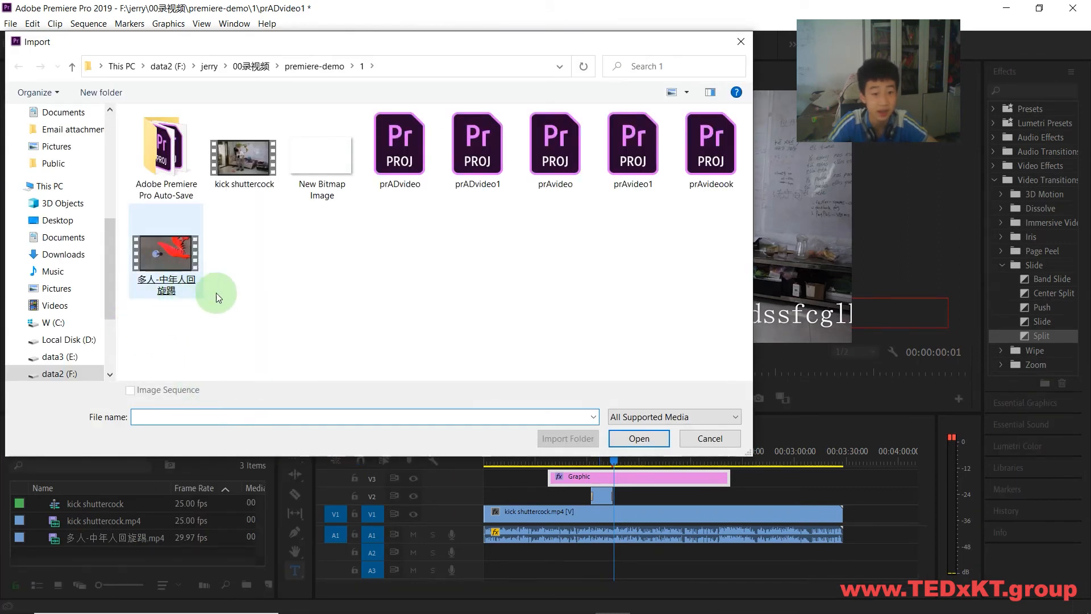
right_click(296, 250)
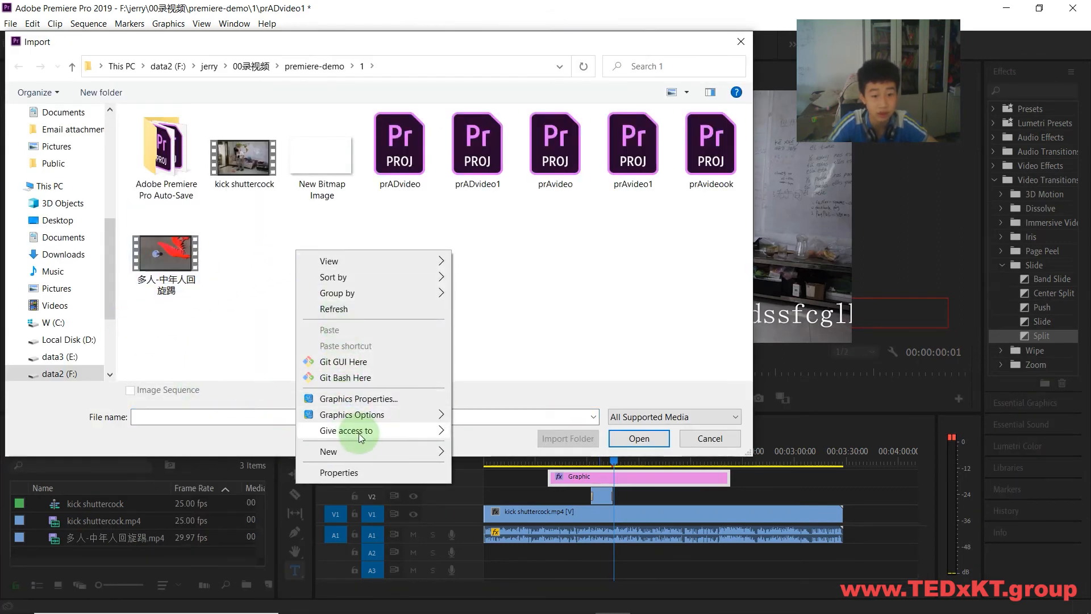
mouse_move(366, 449)
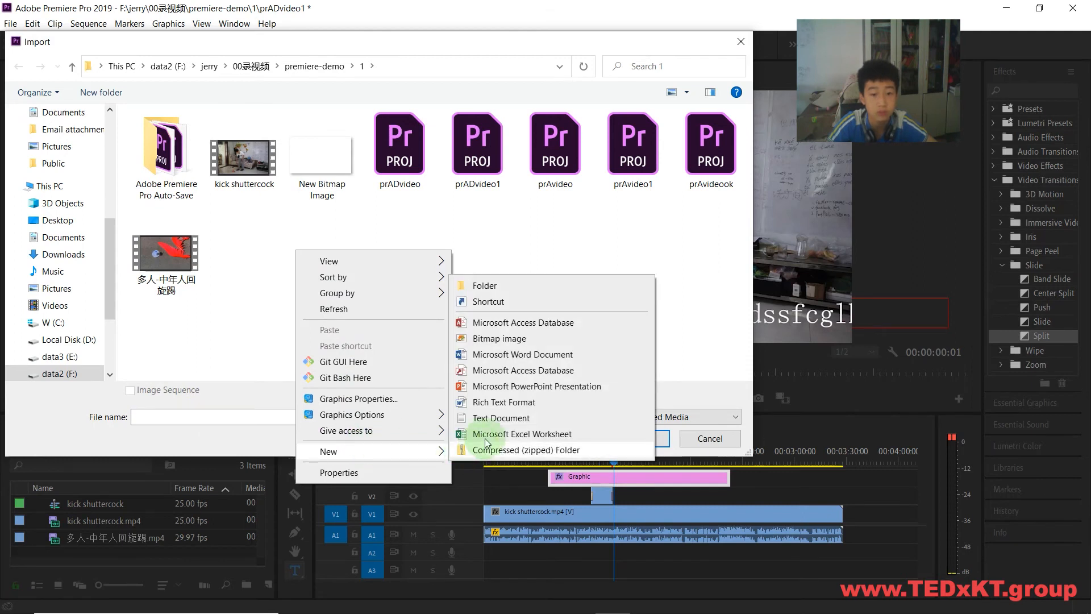
click(516, 343)
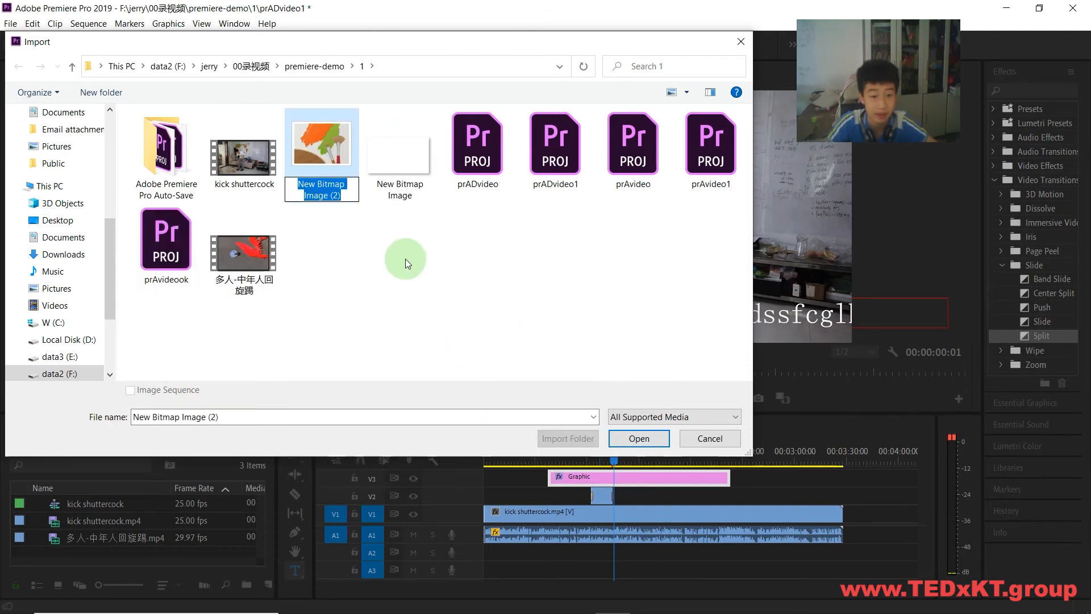
double_click(329, 169)
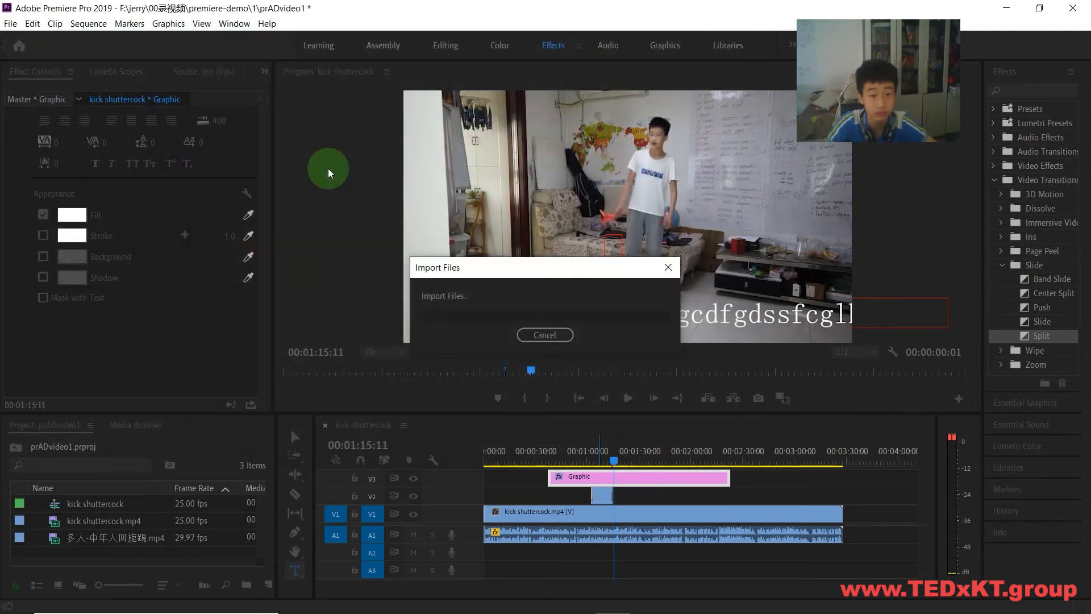
click(642, 331)
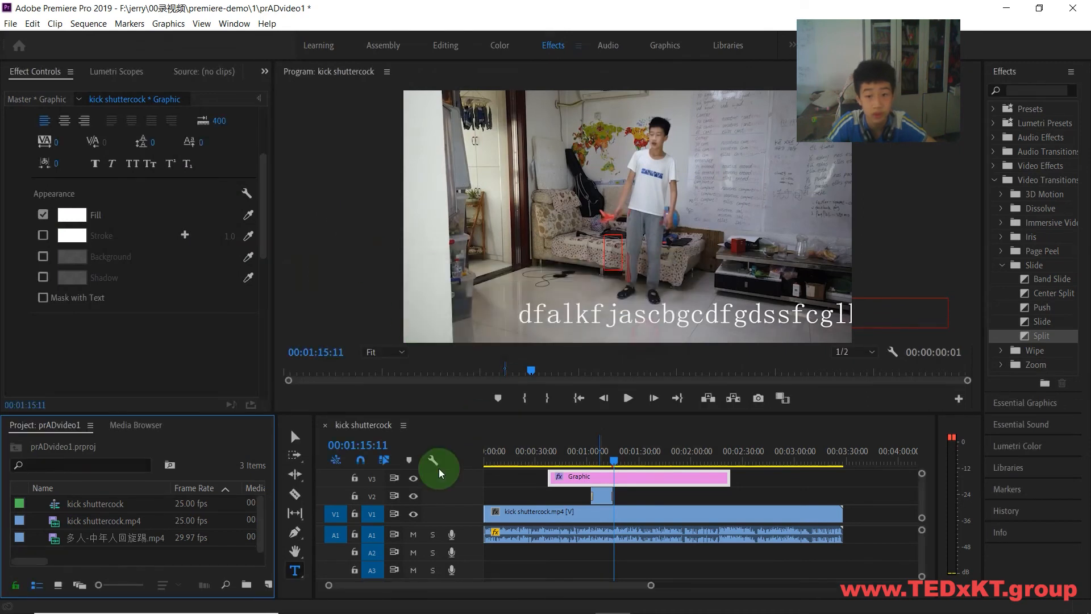
Switch to File Explorer, go to folder 1 and open New Bitmap Image (2) in Paint.
mouse_move(332, 563)
click(404, 599)
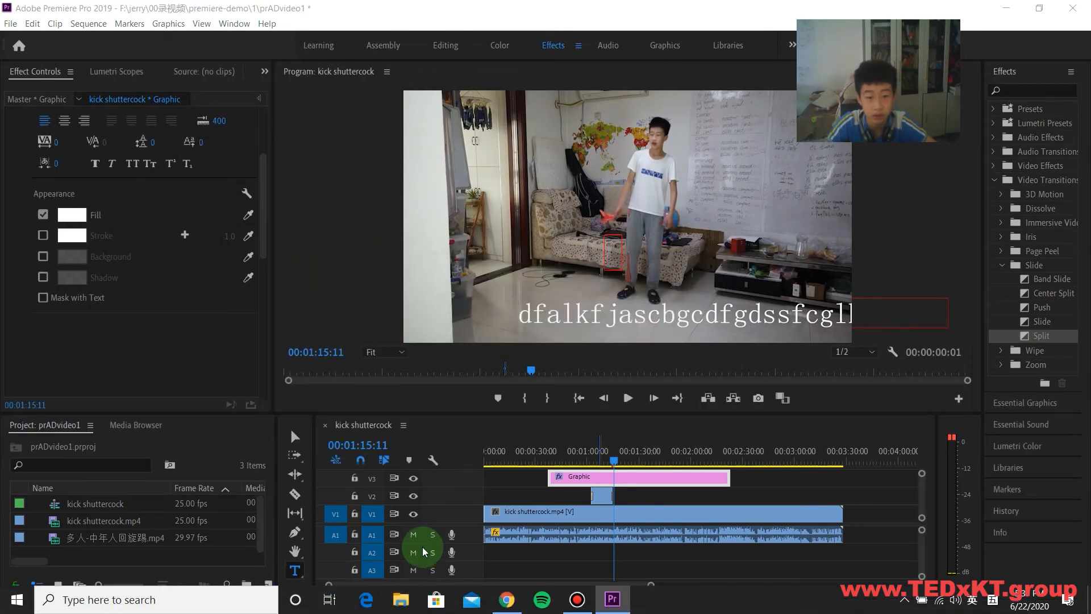
click(49, 253)
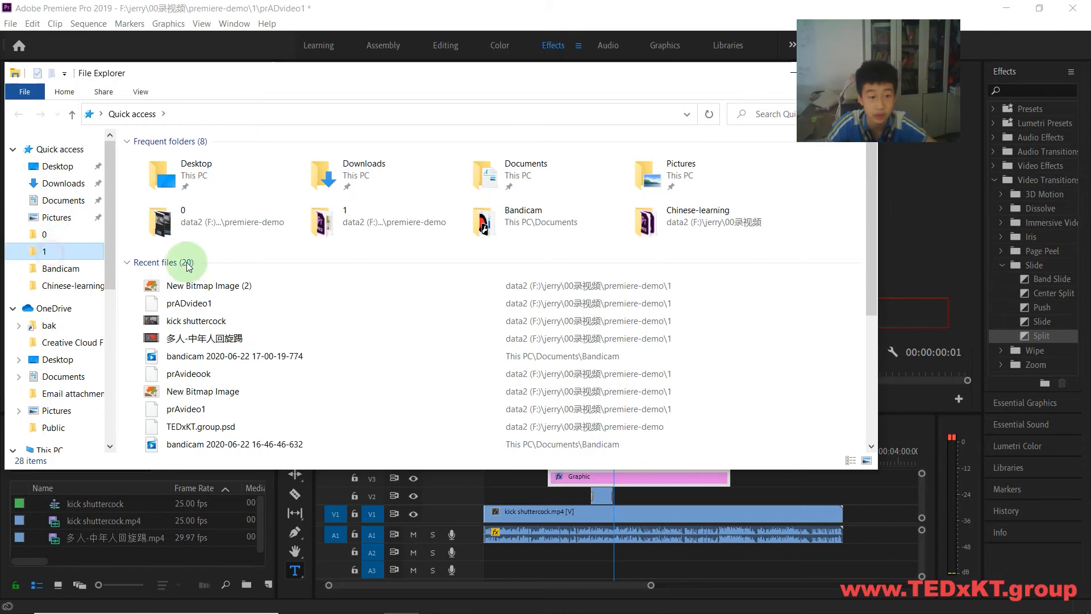
double_click(346, 227)
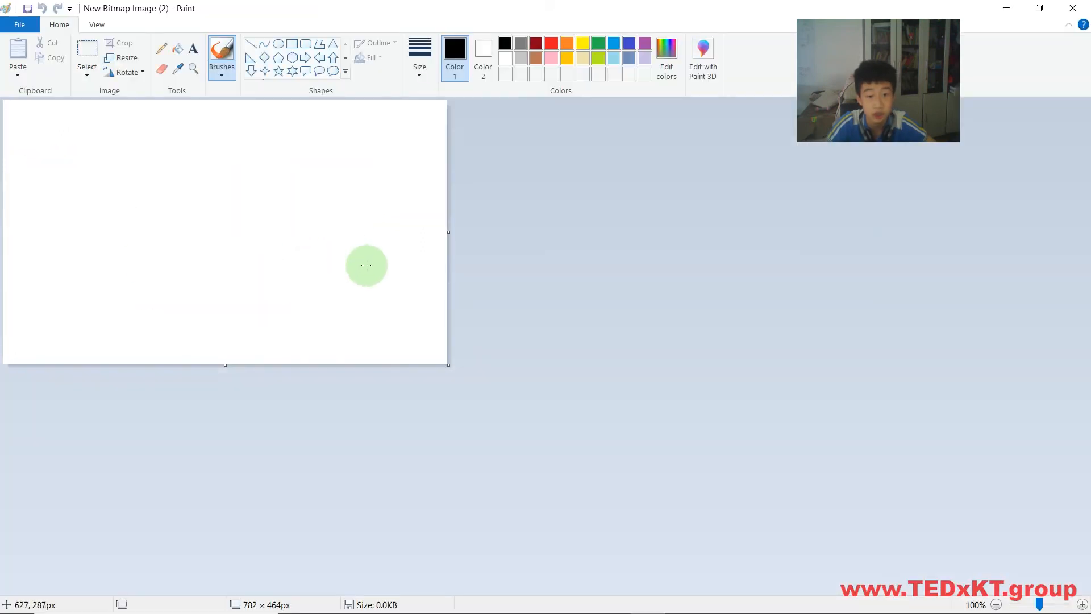
Enlarge the blank canvas to 971 × 418 px, undoing the stray brush mark and the resize to 947 × 513 px.
mouse_move(449, 366)
mouse_down()
mouse_move(445, 256)
mouse_move(587, 399)
mouse_move(441, 397)
mouse_move(523, 392)
mouse_move(484, 315)
mouse_move(512, 401)
mouse_move(555, 336)
mouse_move(539, 338)
mouse_move(574, 355)
mouse_move(541, 393)
mouse_up()
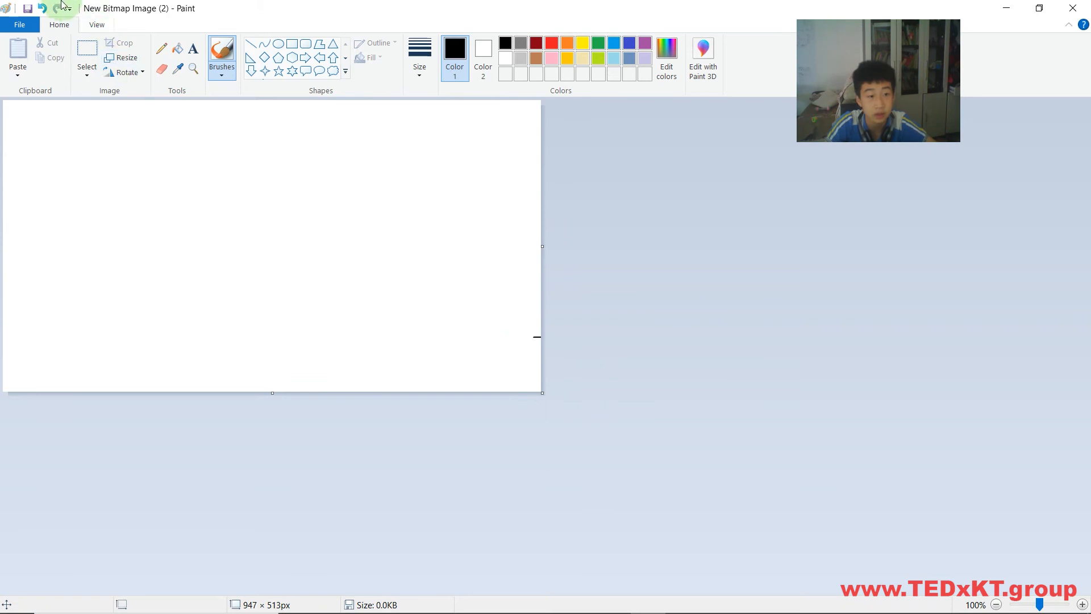
click(42, 9)
click(43, 8)
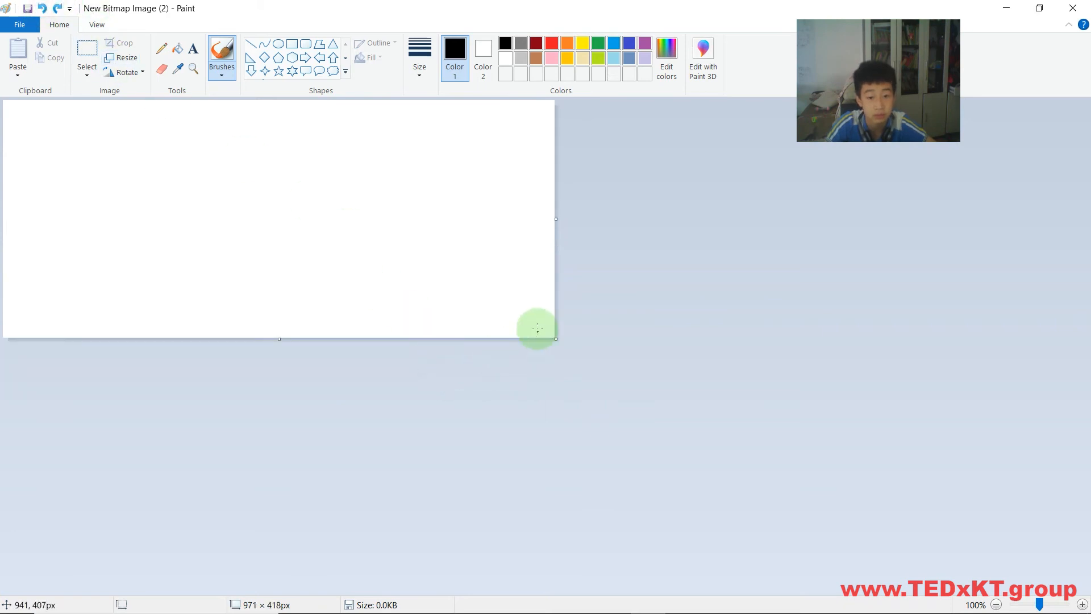
Resize the blank canvas to 1205 × 361 px, close Paint and save the changes to New Bitmap Image (2).
drag(544, 338, 572, 388)
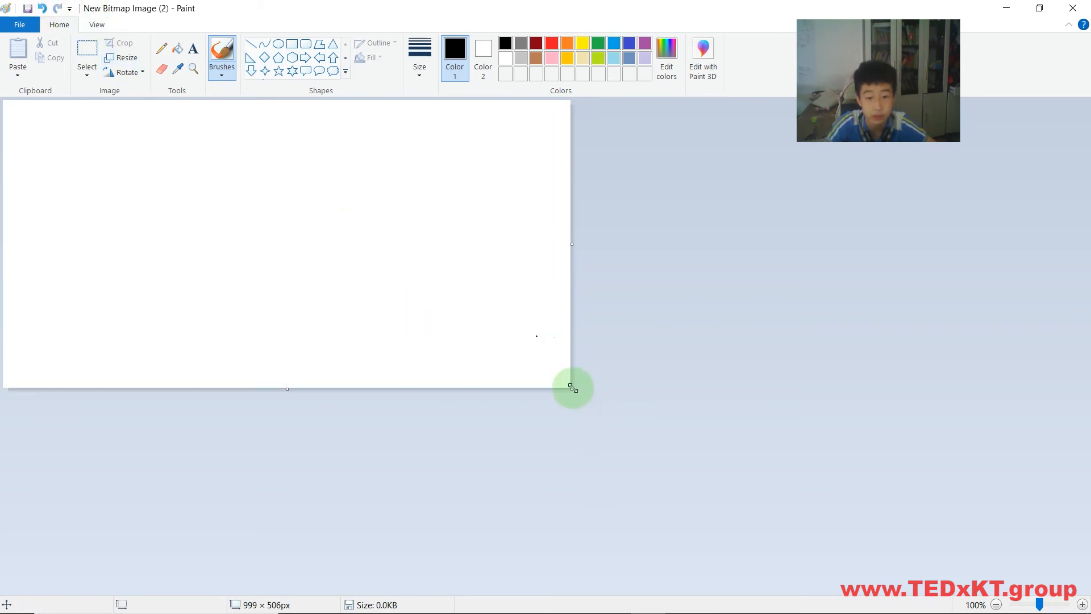
drag(571, 386, 687, 306)
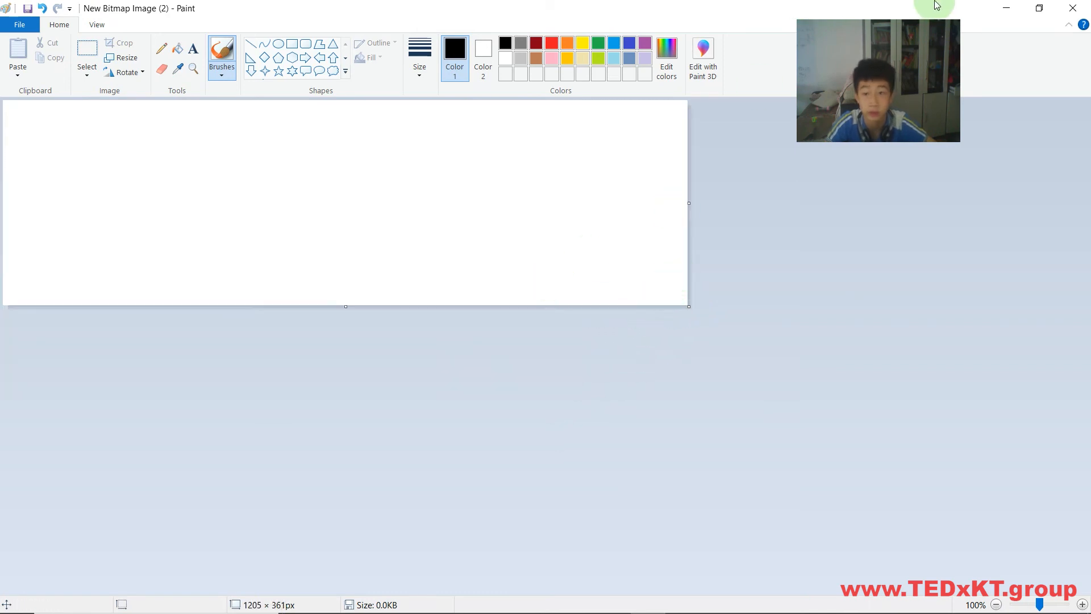
click(1073, 8)
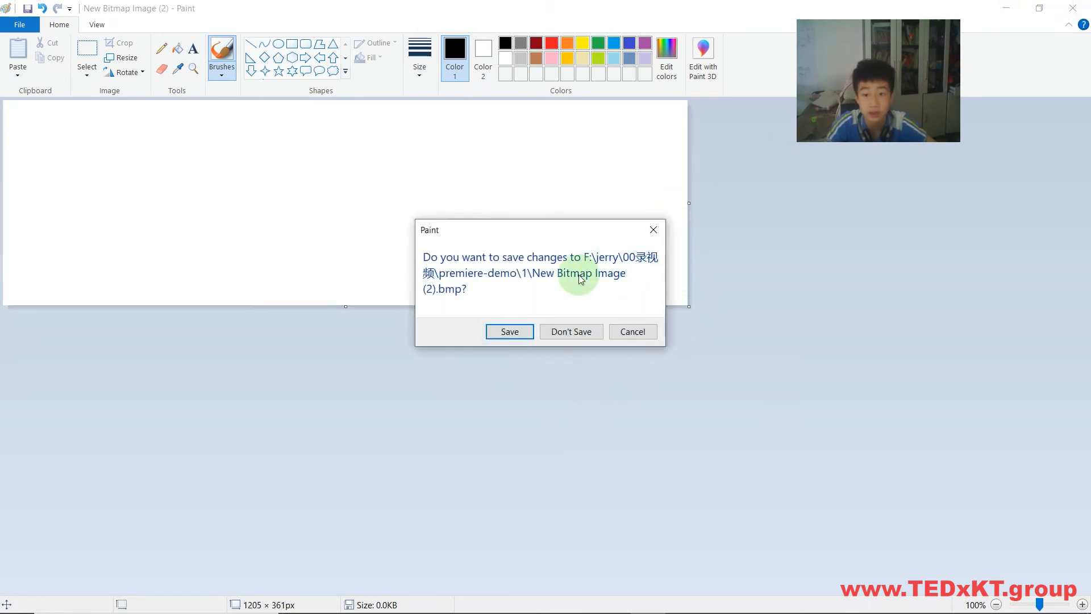
click(527, 333)
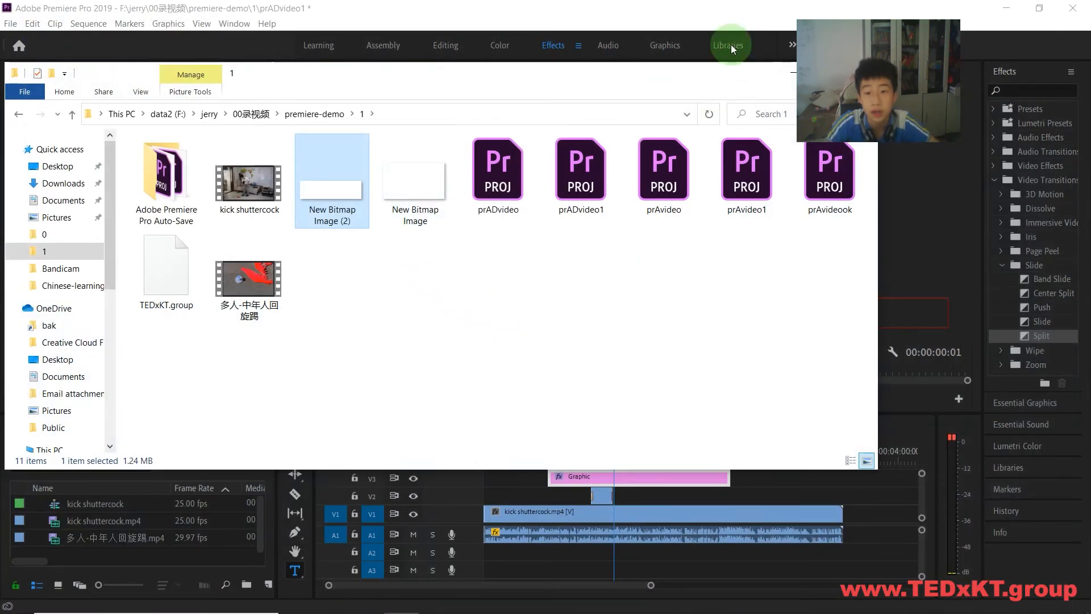
Switch back to Premiere Pro and import New Bitmap Image (2) from folder 1 into the project.
click(731, 3)
right_click(142, 547)
click(179, 415)
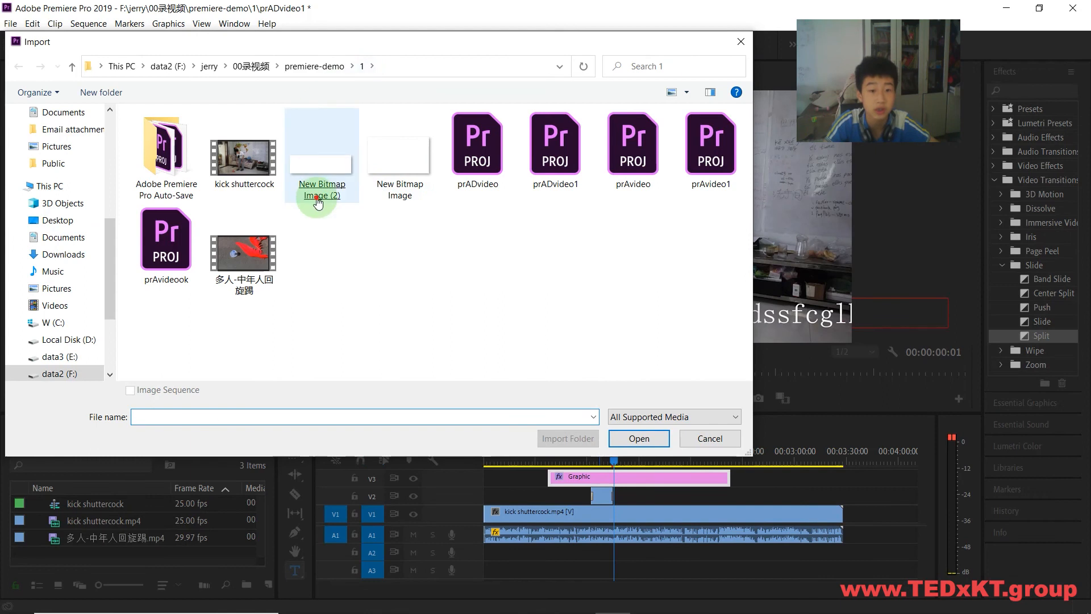
double_click(313, 196)
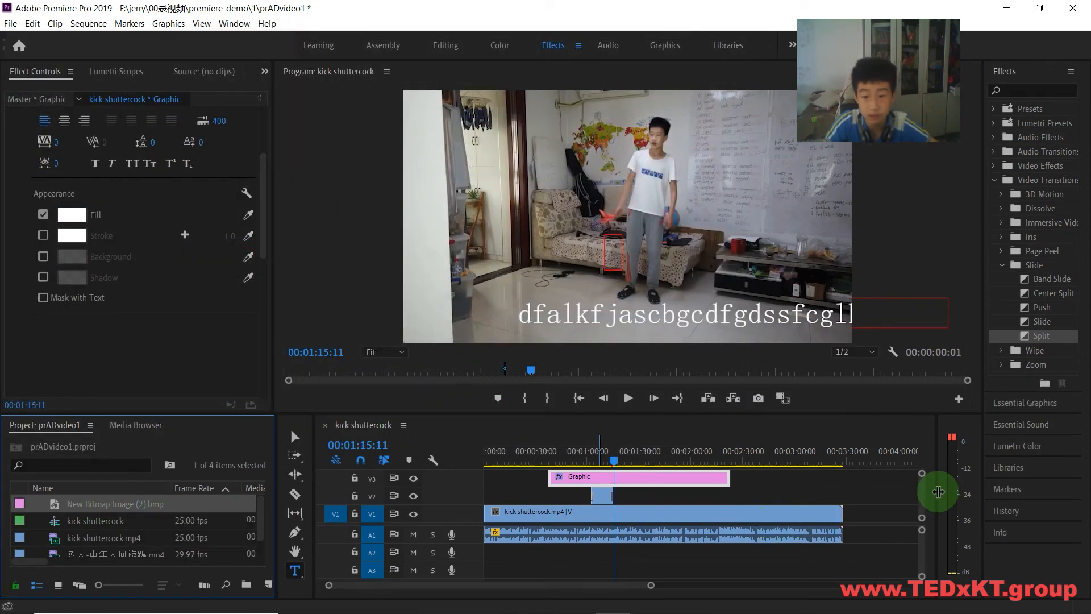
Place New Bitmap Image (2).bmp on a new V4 track and match its start and end to the V3 graphic.
drag(920, 474, 920, 462)
drag(100, 503, 615, 485)
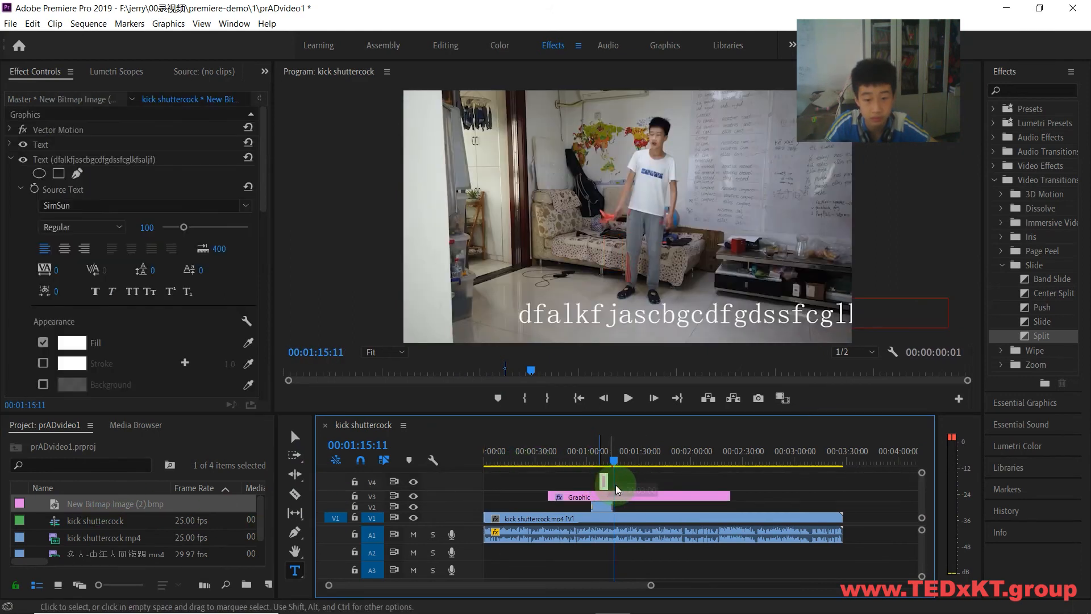
drag(612, 480, 549, 481)
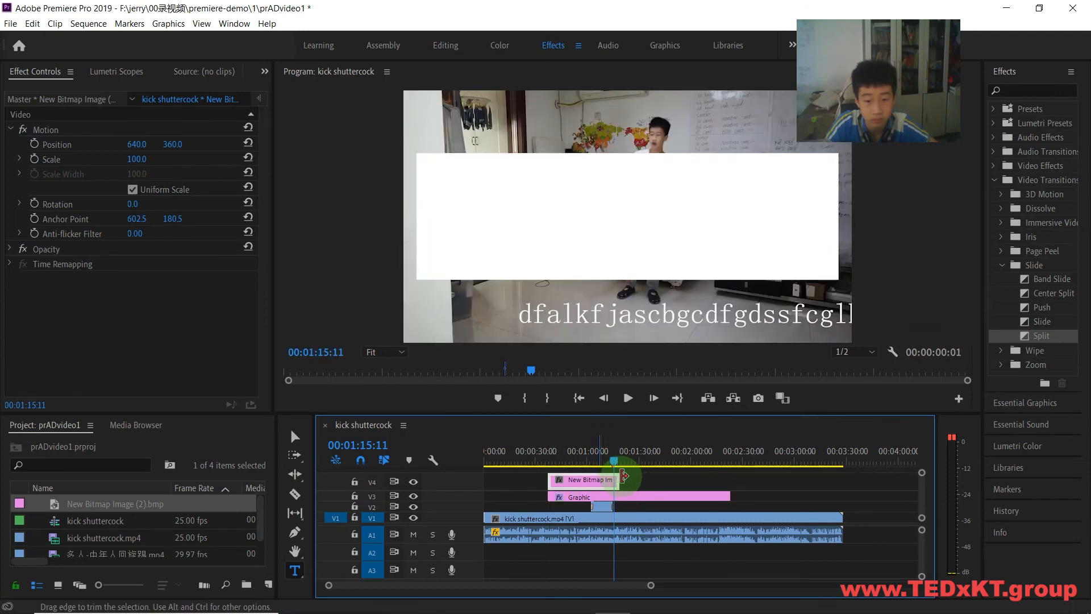
drag(617, 480, 729, 481)
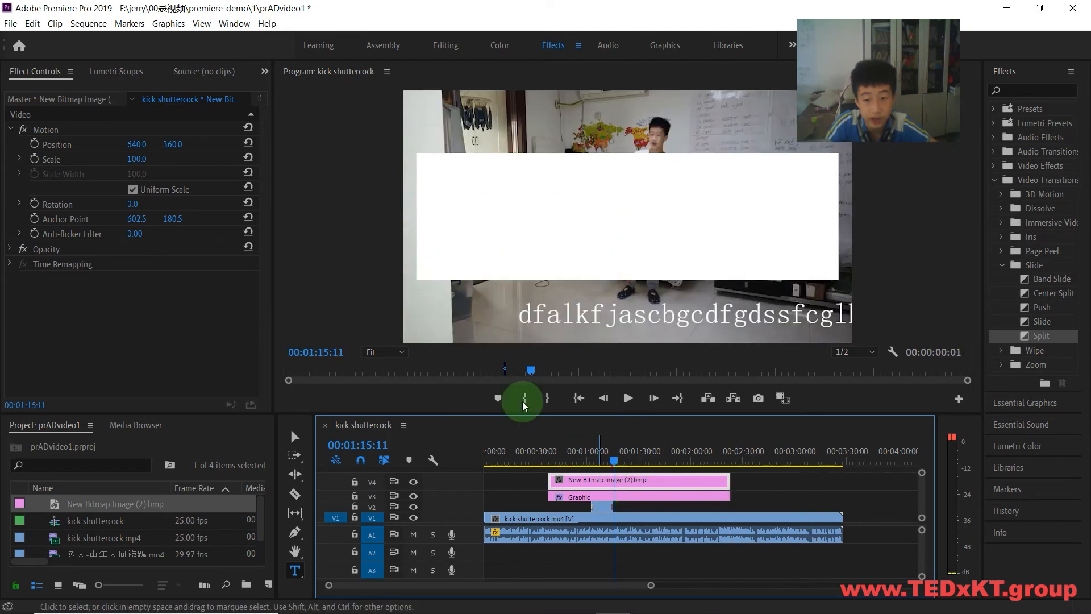
Set the bitmap clip's vertical position to 624 and its scale to 123 so it spans the lower part of the frame.
drag(141, 159, 111, 164)
drag(200, 148, 407, 170)
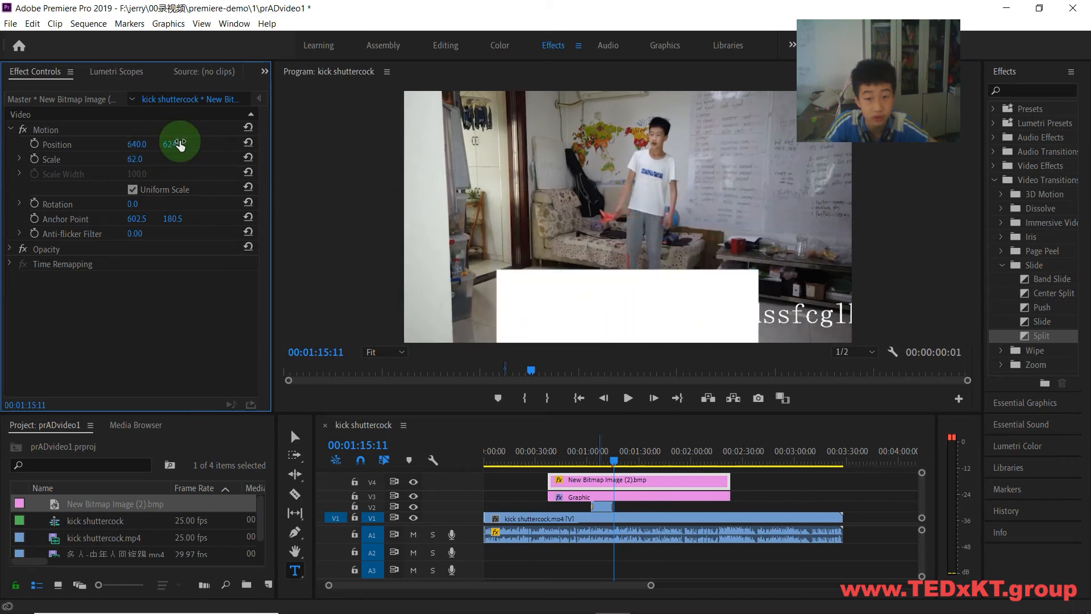
drag(137, 159, 121, 239)
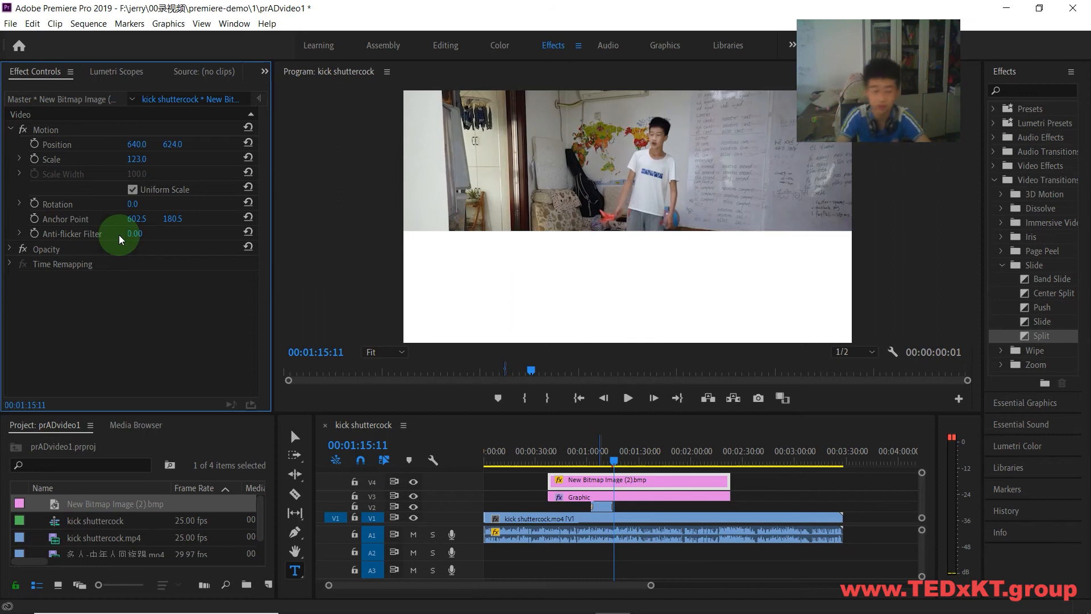
Save the project under the new name prADvideoOK in folder 1 and briefly play the sequence.
click(10, 24)
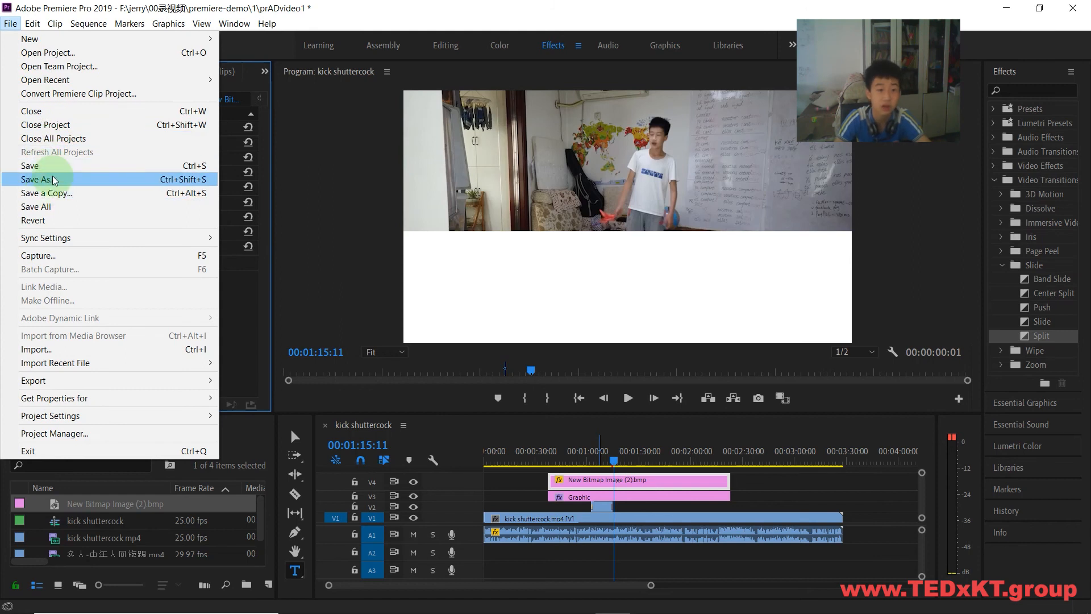
click(121, 180)
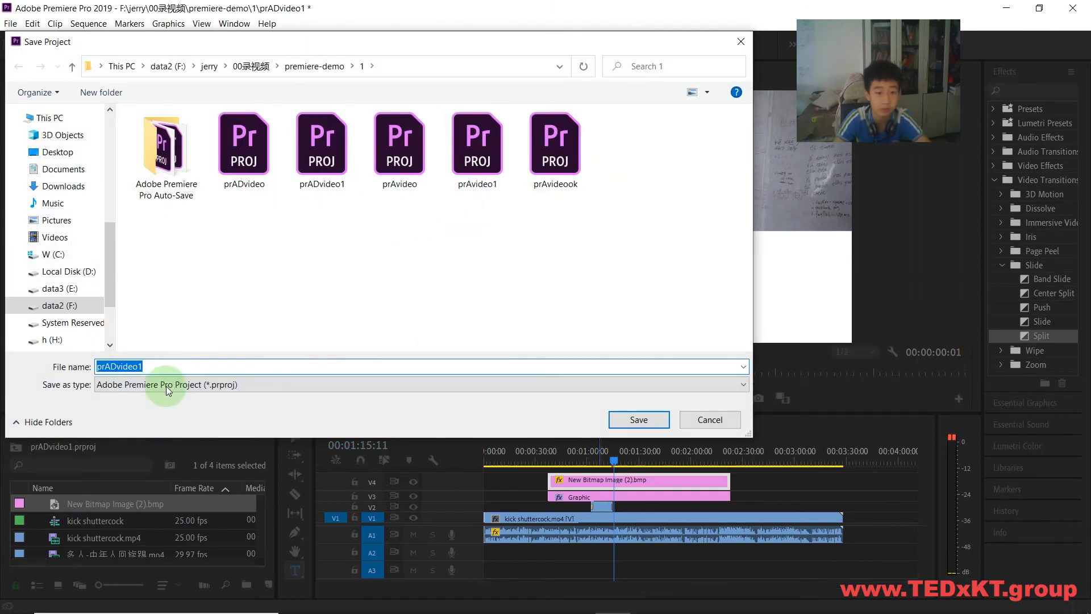
click(176, 368)
key(BackSpace)
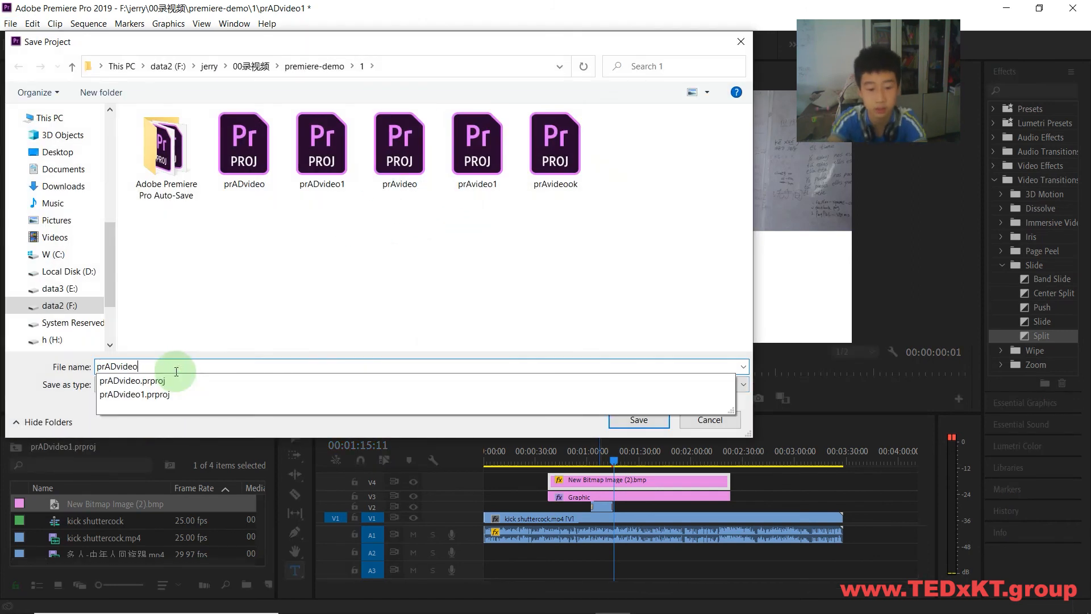
text(OK)
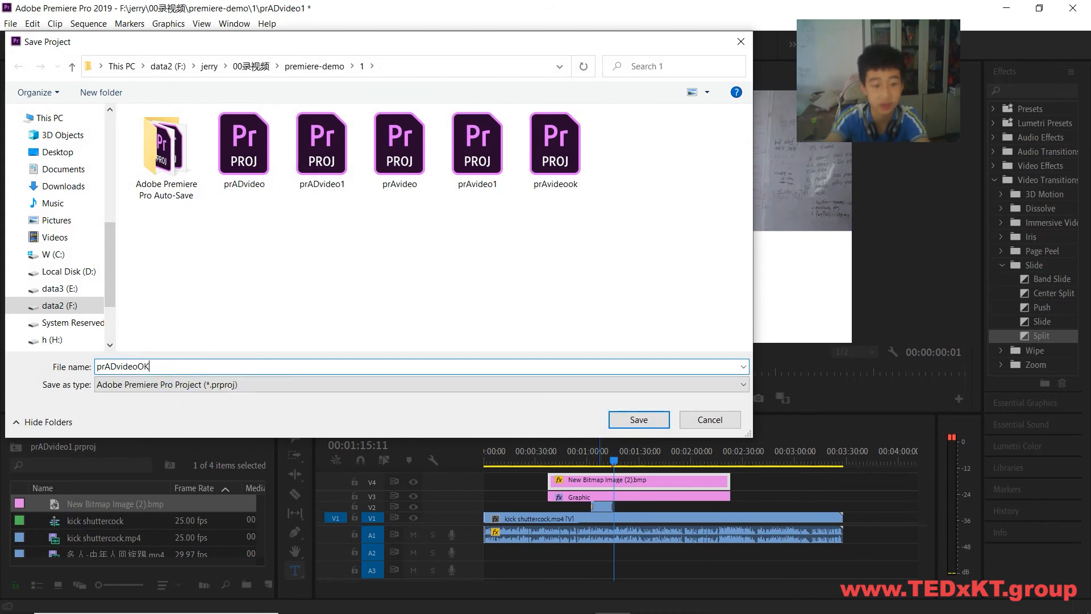
click(638, 419)
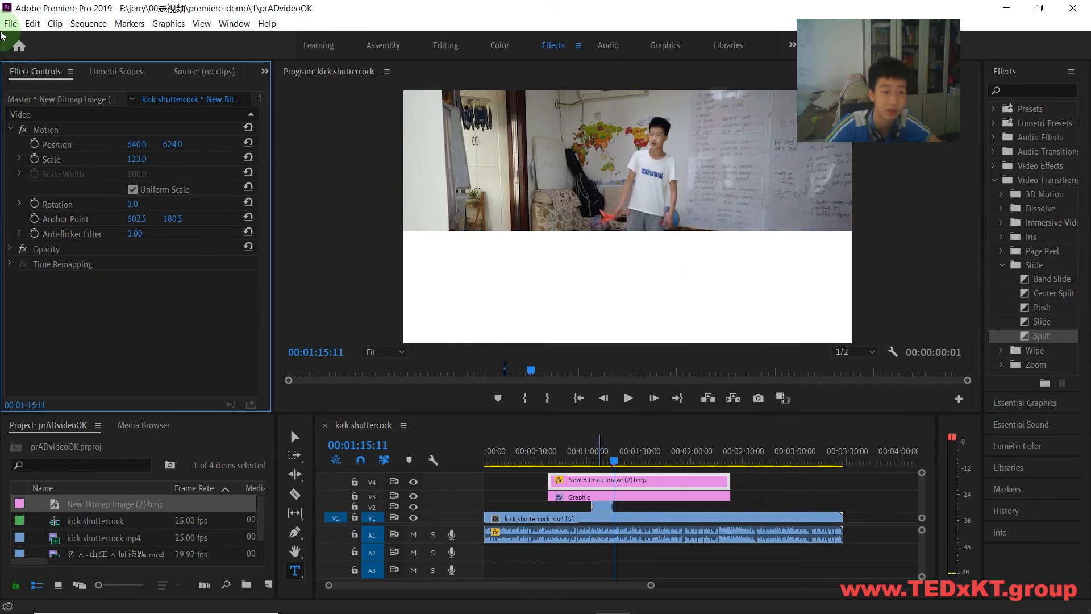
click(627, 398)
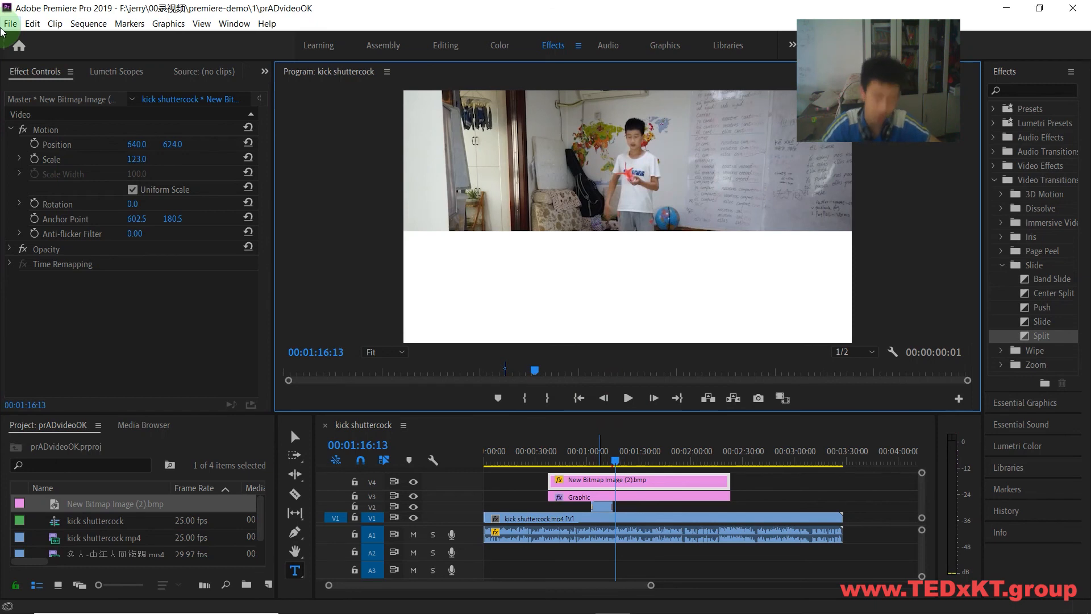
Open the media export settings for the kick shuttercock sequence and set the source range to Entire Sequence.
click(7, 25)
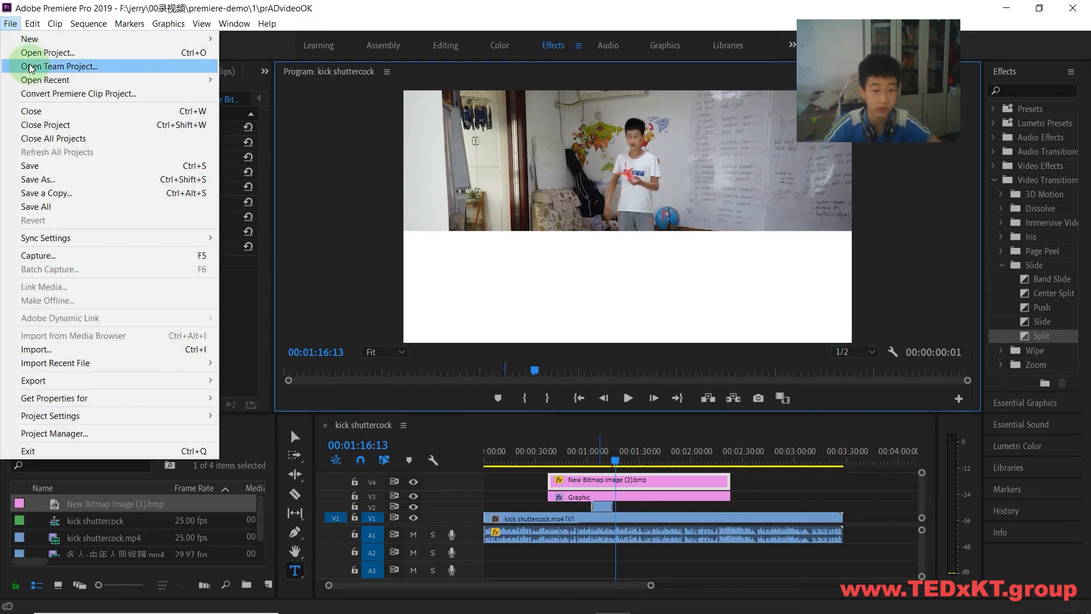
mouse_move(32, 380)
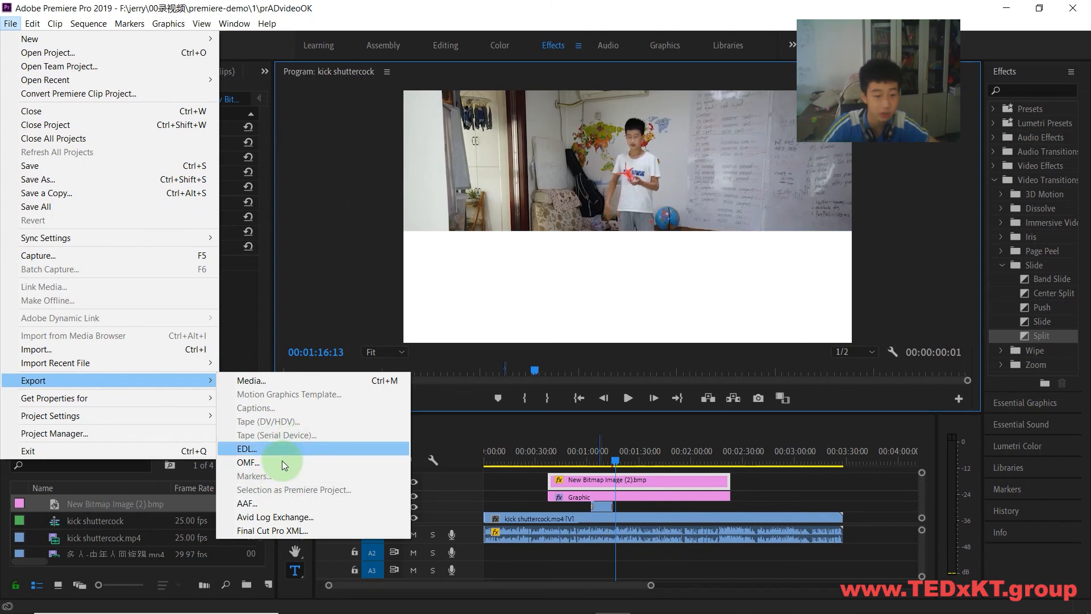
click(266, 381)
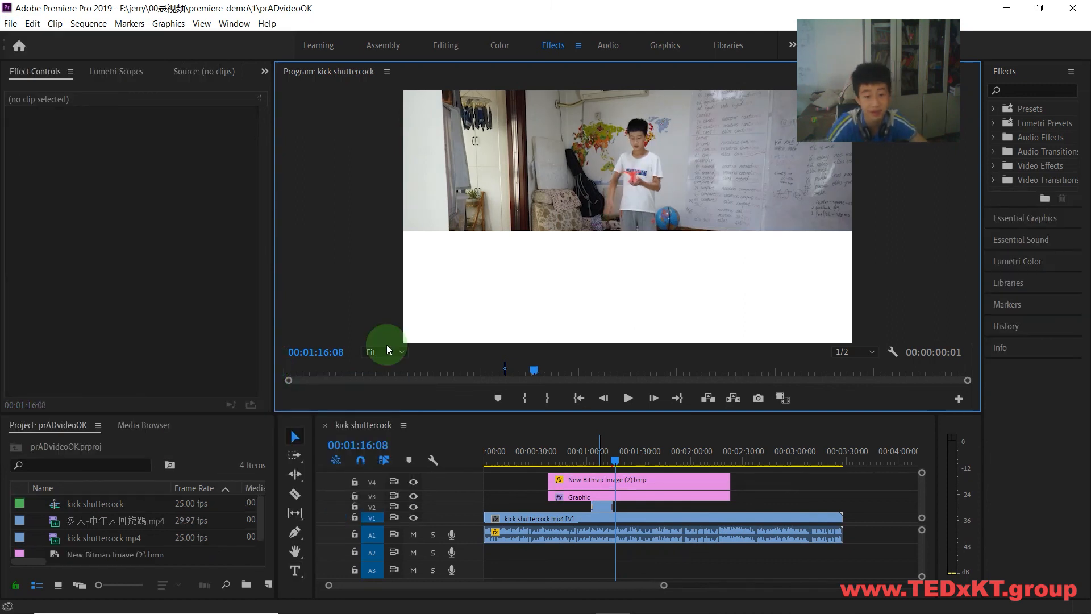
key(ctrl+m)
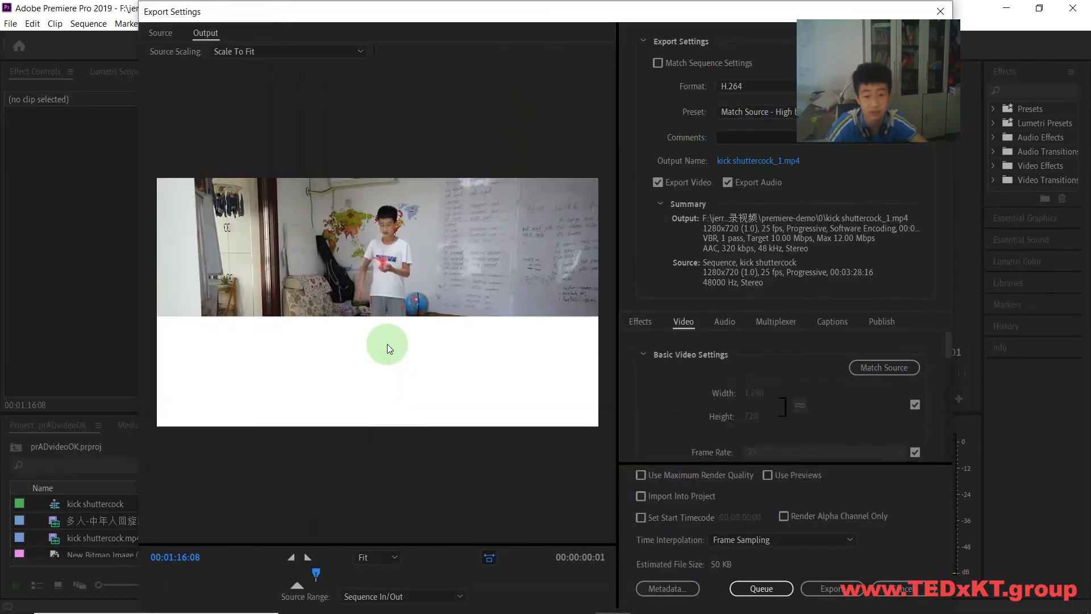
click(414, 596)
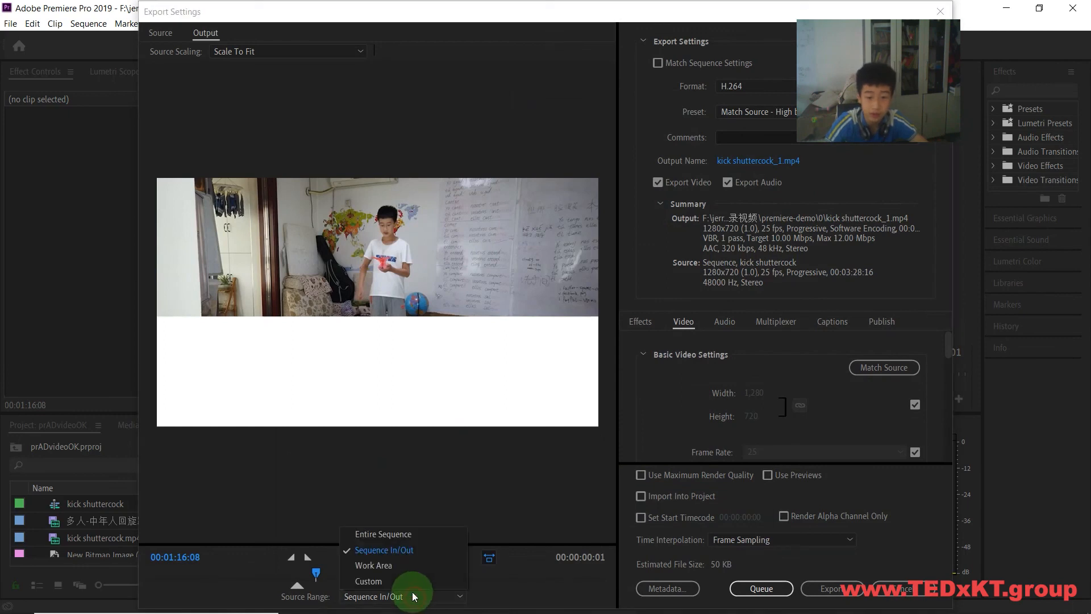
click(407, 537)
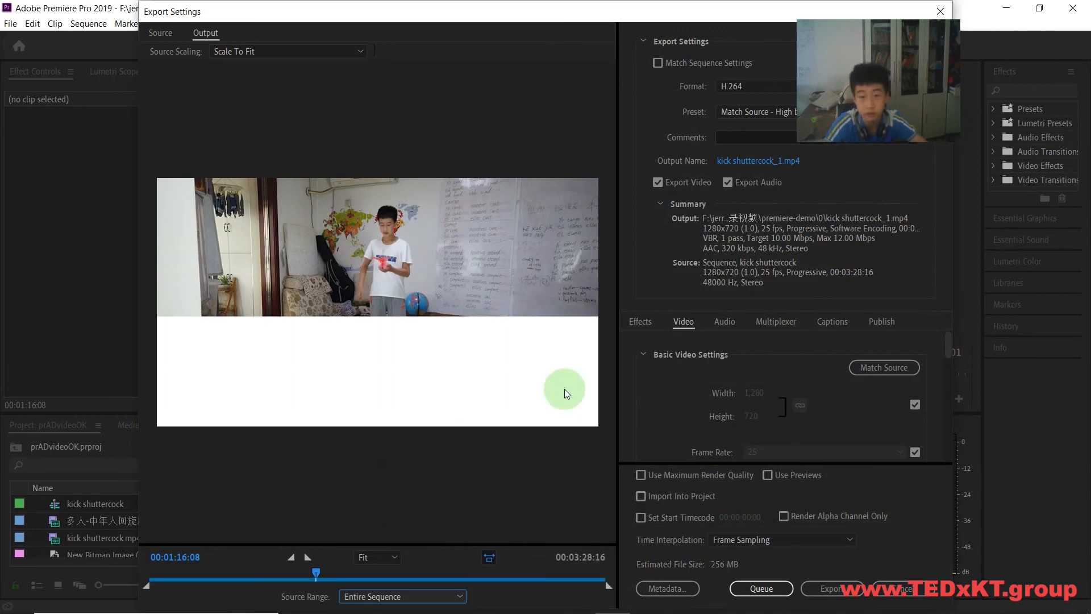
Set the export output to folder 1 of premiere-demo with the file name "kick shuttercock ok pr".
click(724, 164)
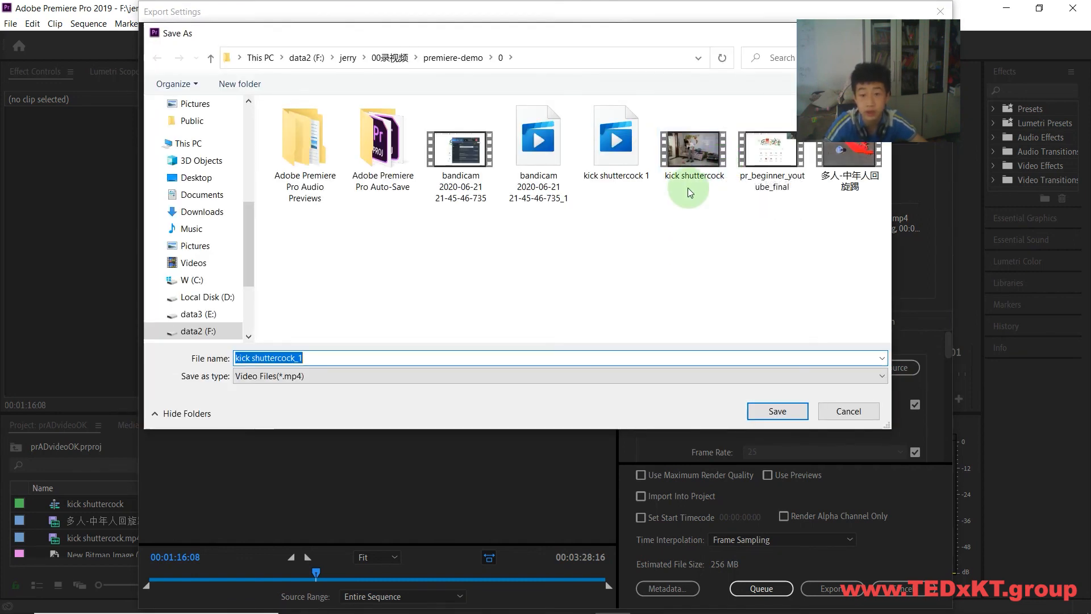
click(484, 59)
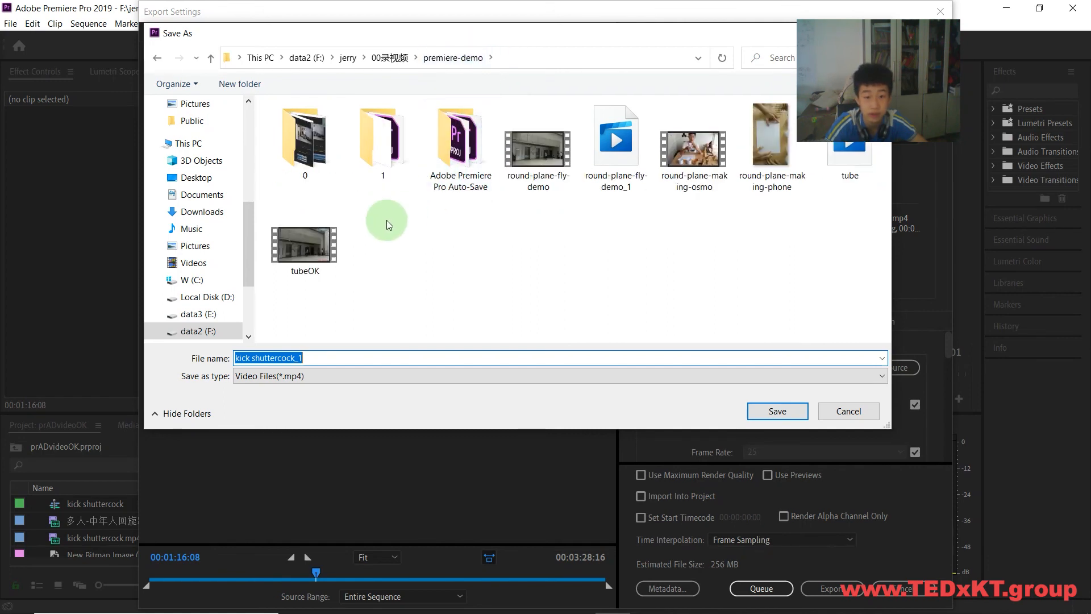
double_click(400, 170)
click(402, 171)
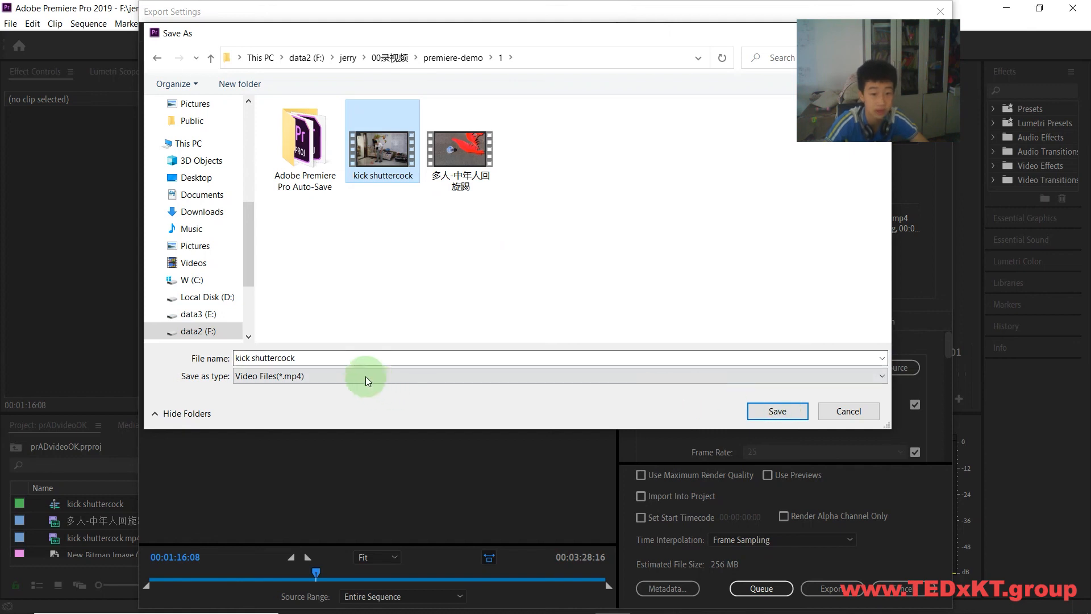
click(331, 354)
click(330, 354)
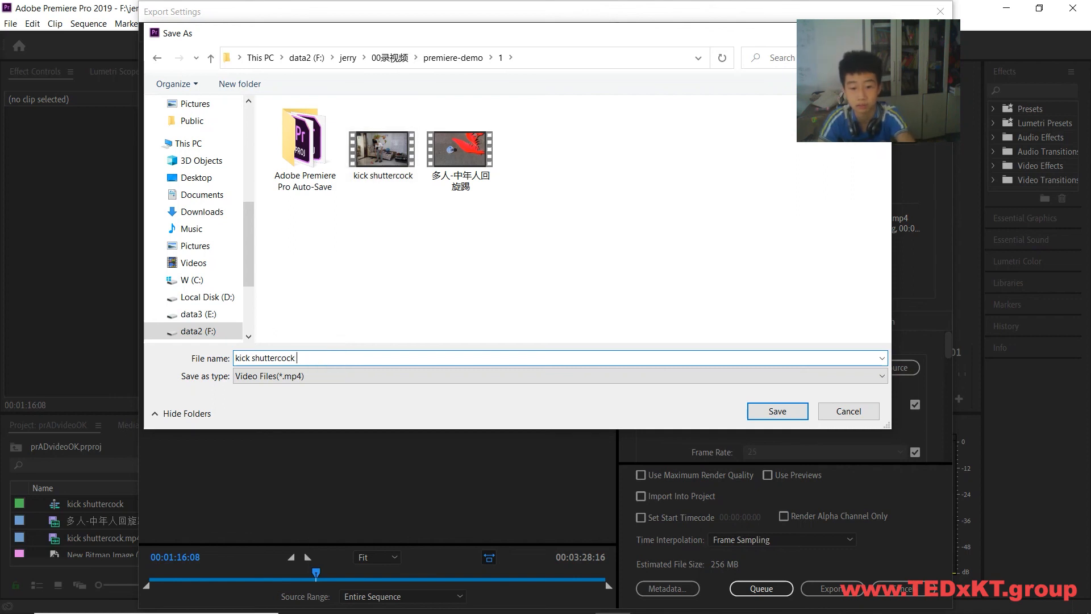
text(ok)
key(Return)
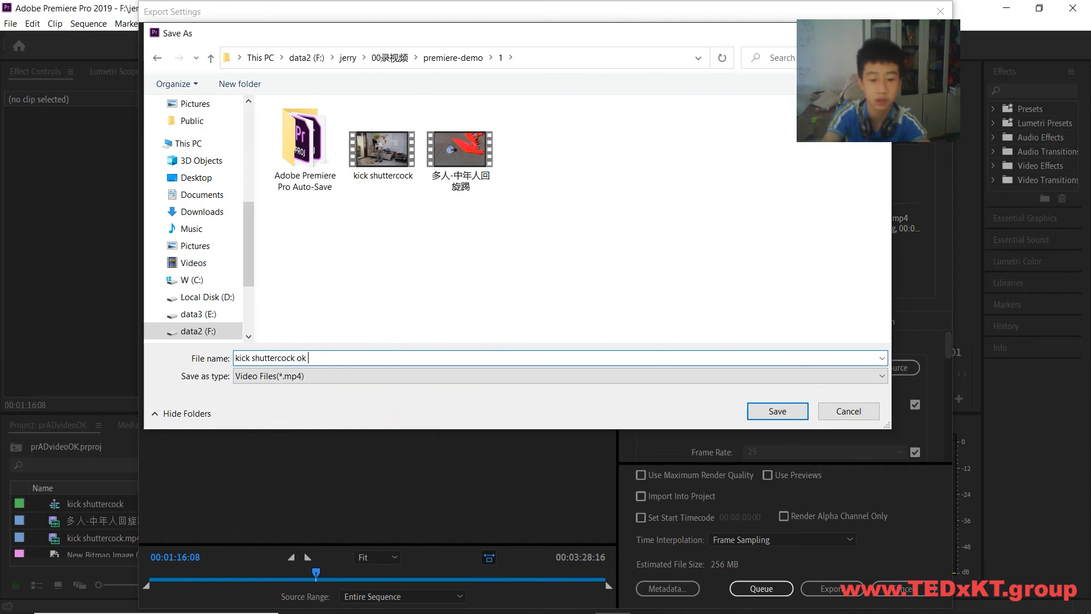
text(pr)
key(Return)
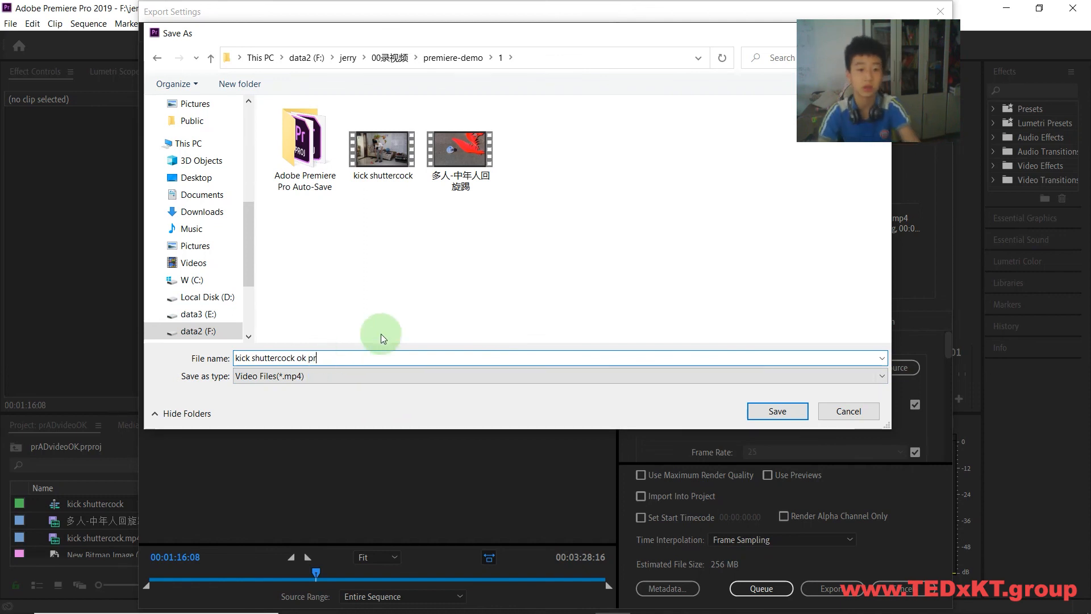
click(764, 410)
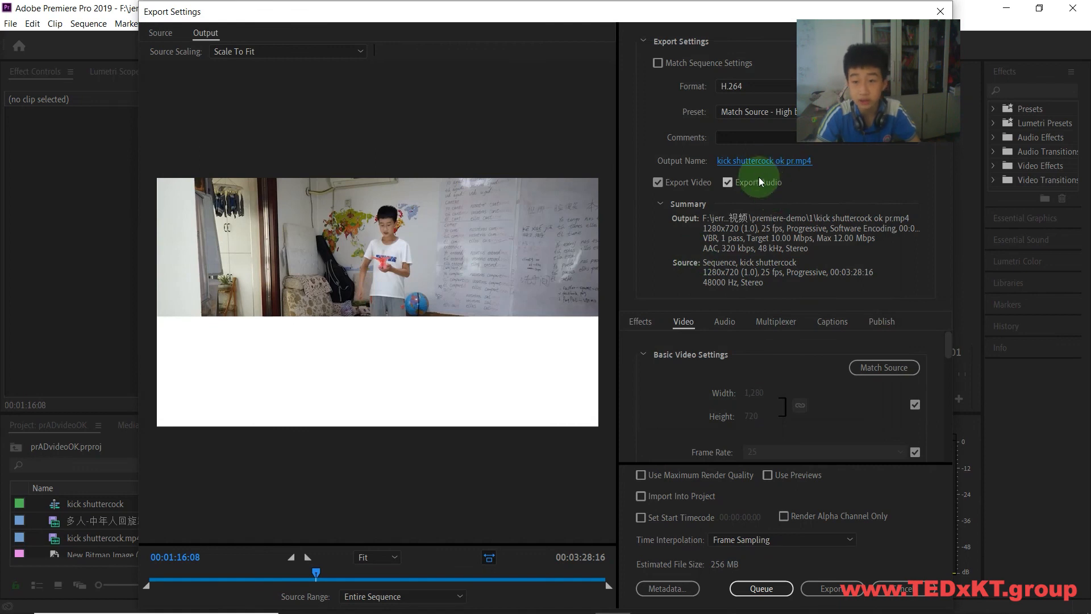
Choose the YouTube 1080p Full HD export preset and review the video bitrate settings.
click(814, 113)
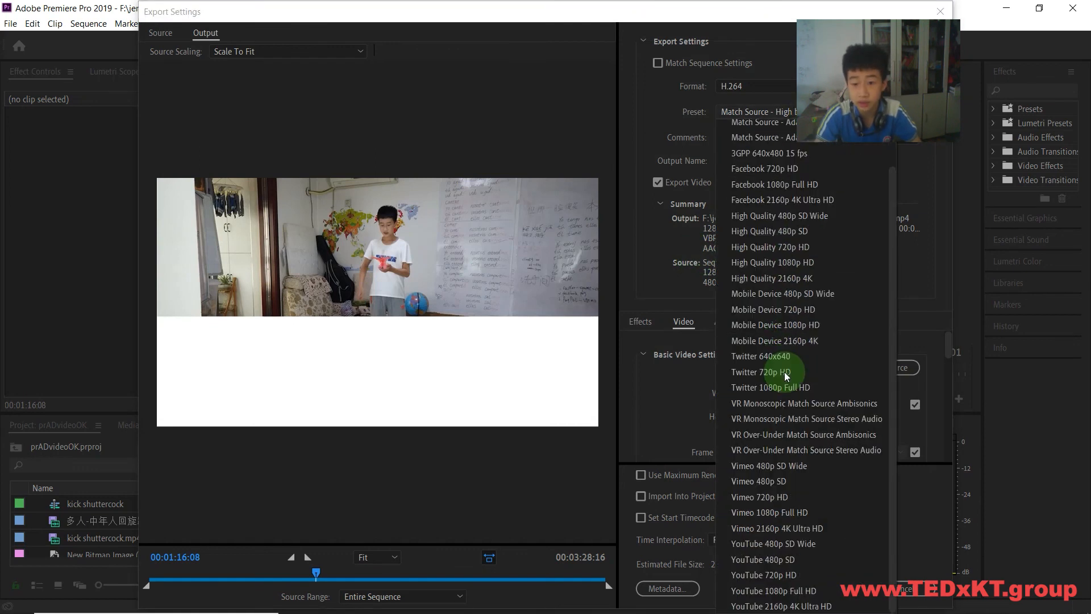
click(801, 592)
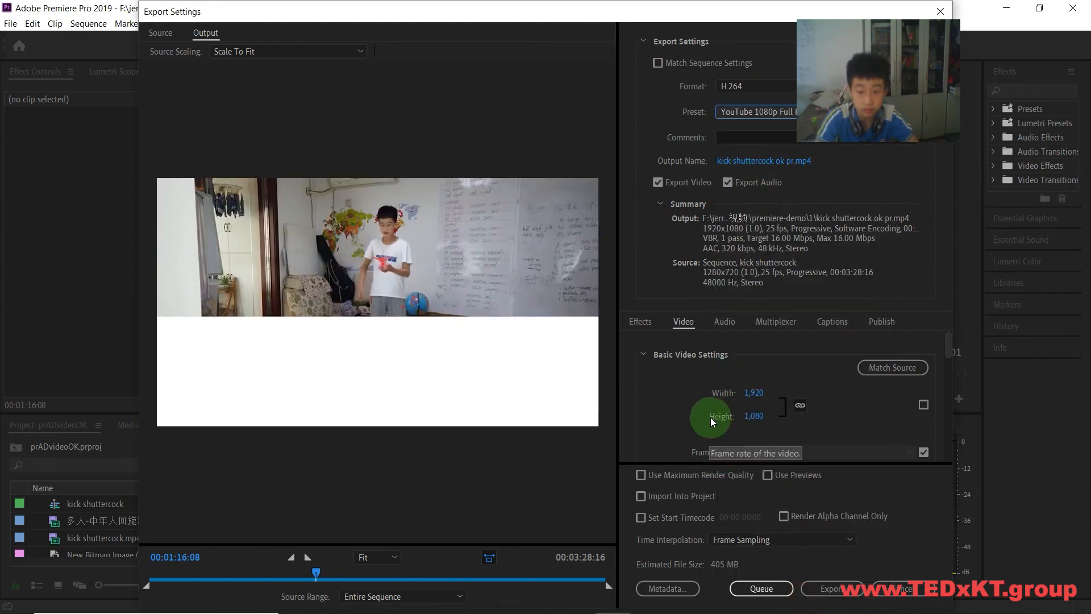
scroll(667, 394, down, 6)
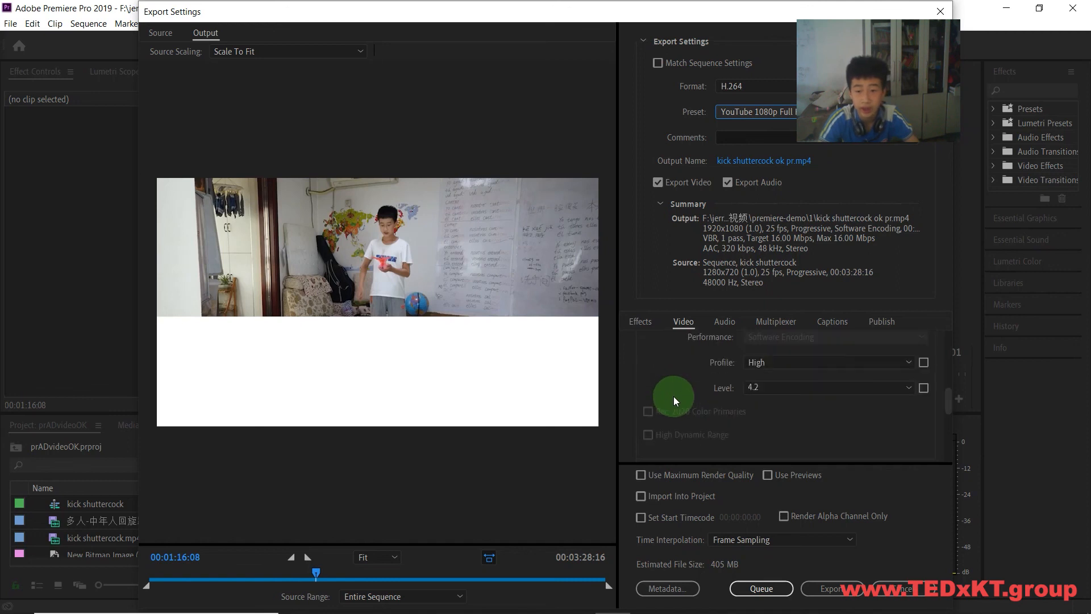
scroll(677, 396, down, 3)
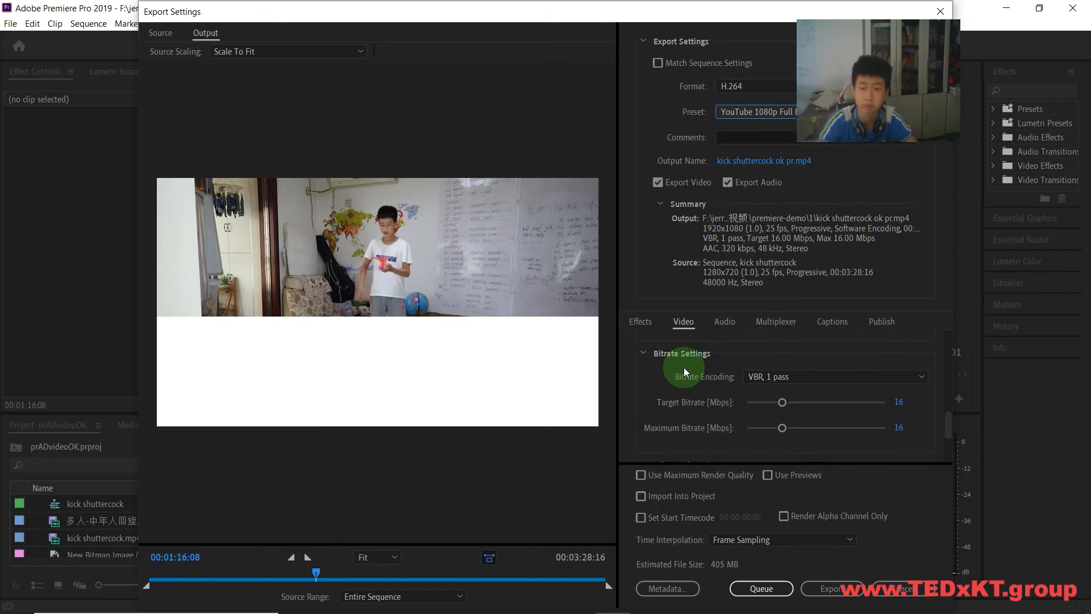
mouse_move(700, 407)
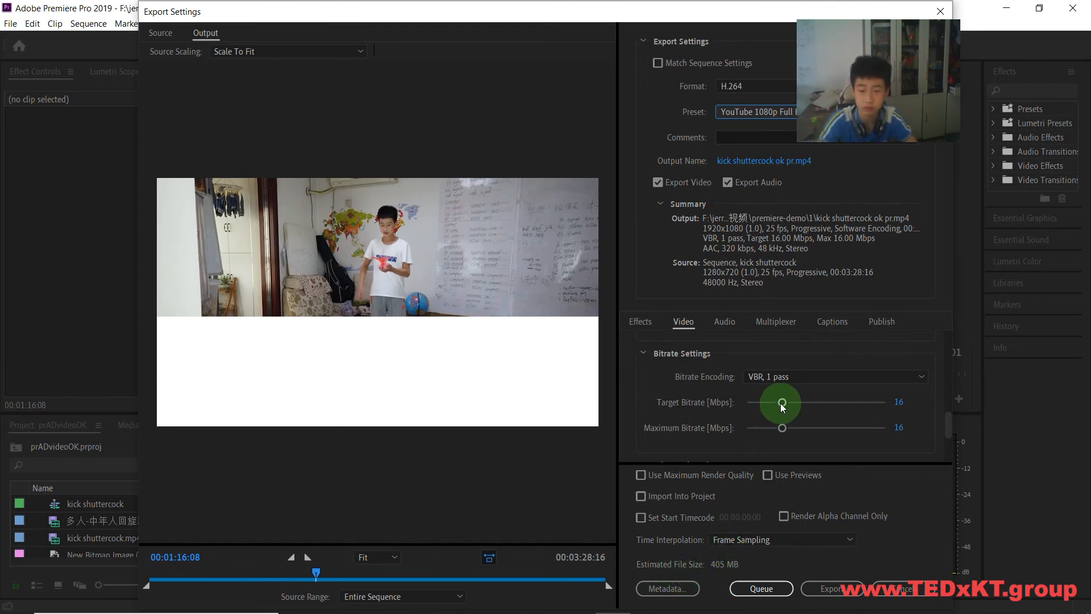
Lower the export's target bitrate to 5.47 Mbps and its maximum bitrate to 10.52 Mbps.
drag(782, 404, 756, 392)
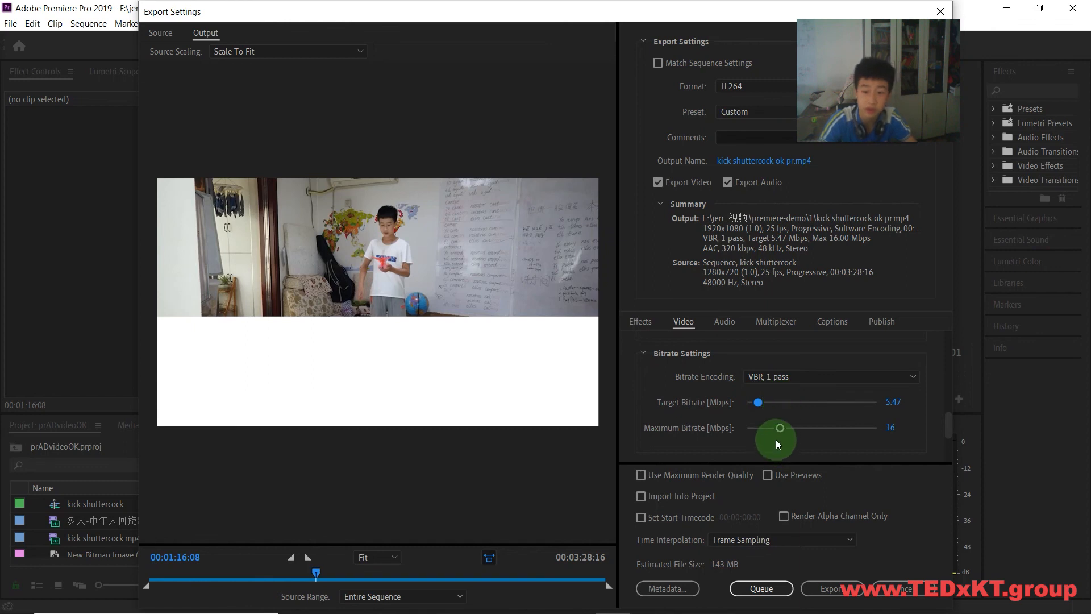
drag(778, 431, 768, 432)
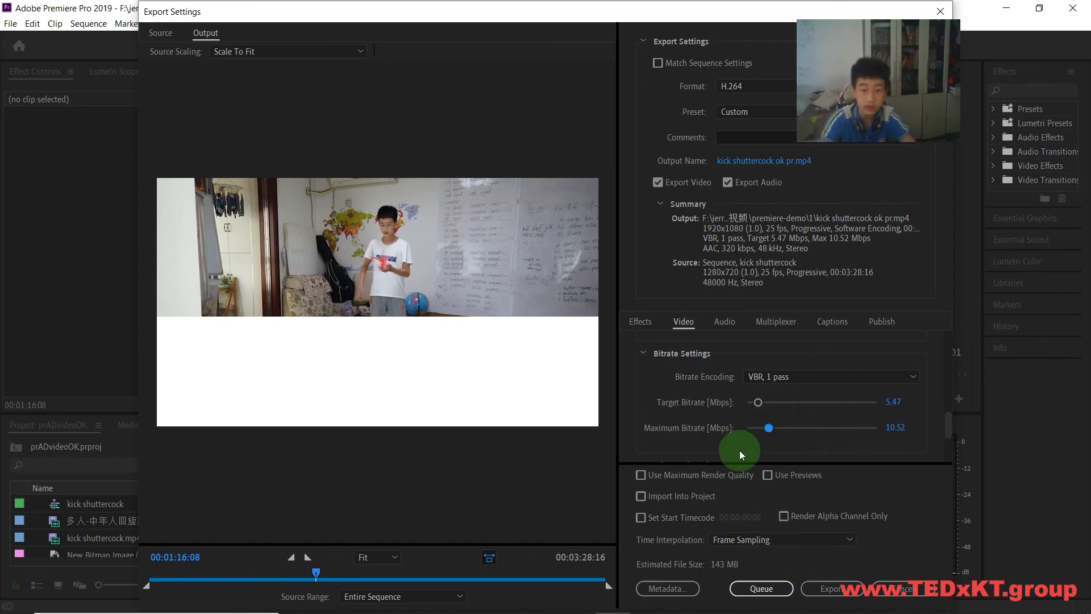
Unlink the export frame rate from the source, look through the available rates, and match it to the source again.
scroll(714, 392, up, 4)
scroll(697, 394, up, 4)
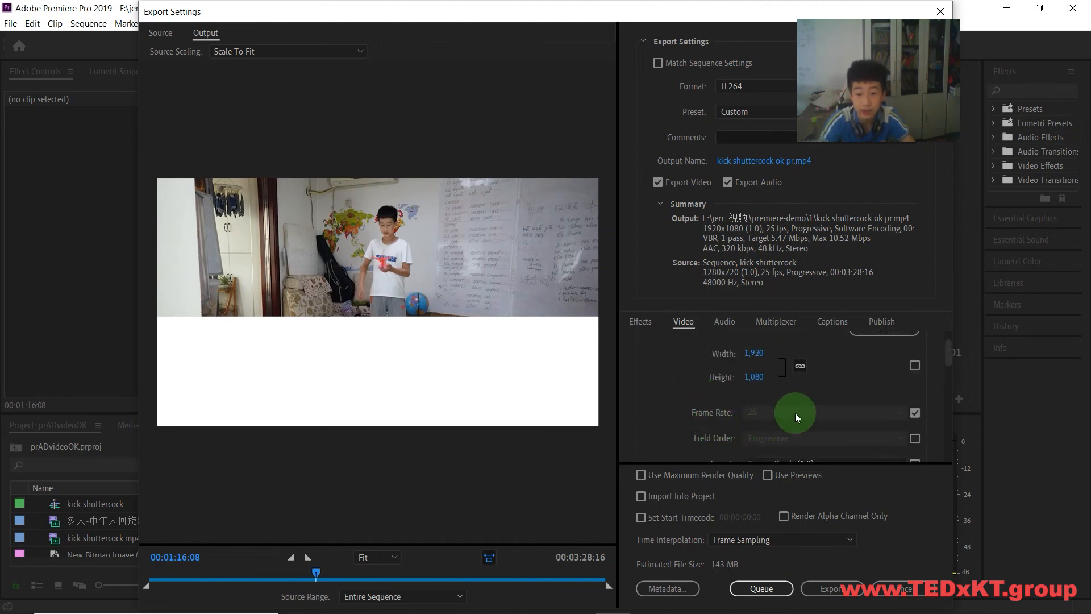
click(915, 413)
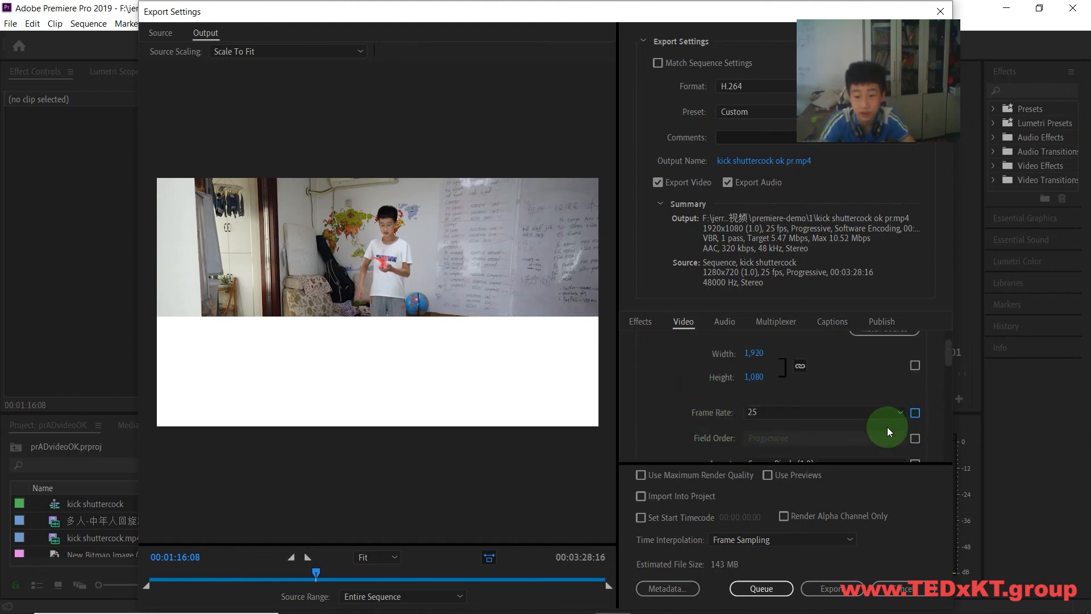
click(864, 413)
click(846, 387)
click(913, 411)
click(916, 413)
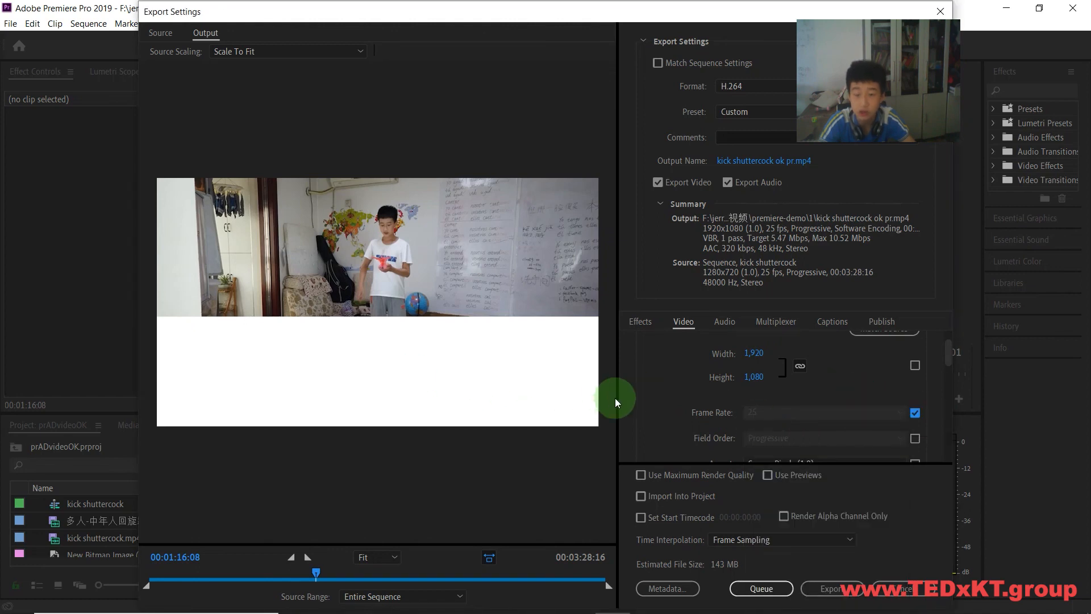
Check the remaining video settings and start exporting the kick shuttercock sequence directly.
scroll(667, 384, down, 4)
scroll(667, 384, down, 5)
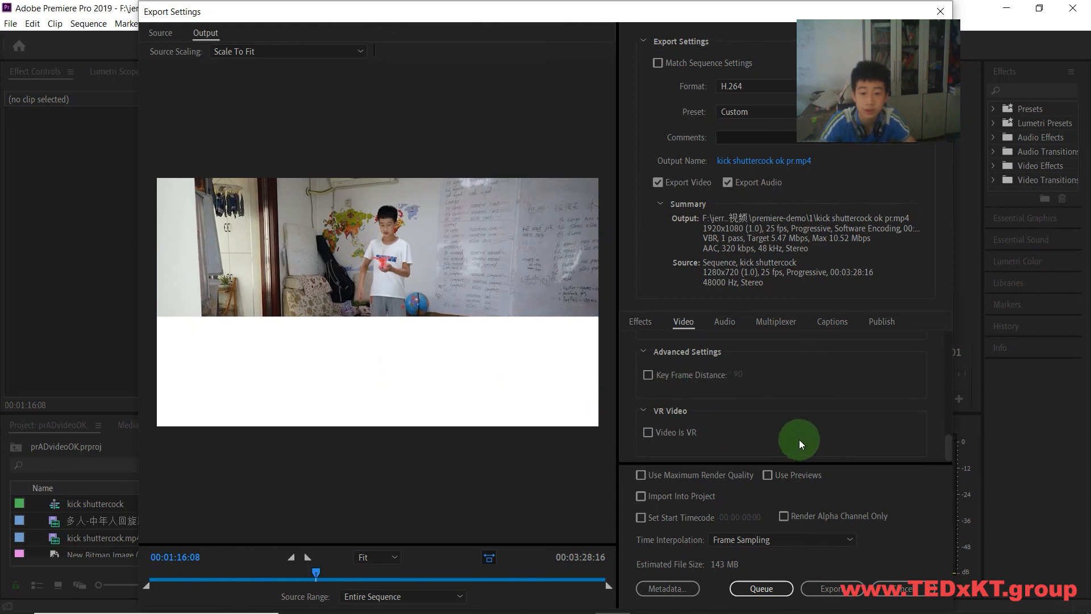
scroll(797, 441, up, 2)
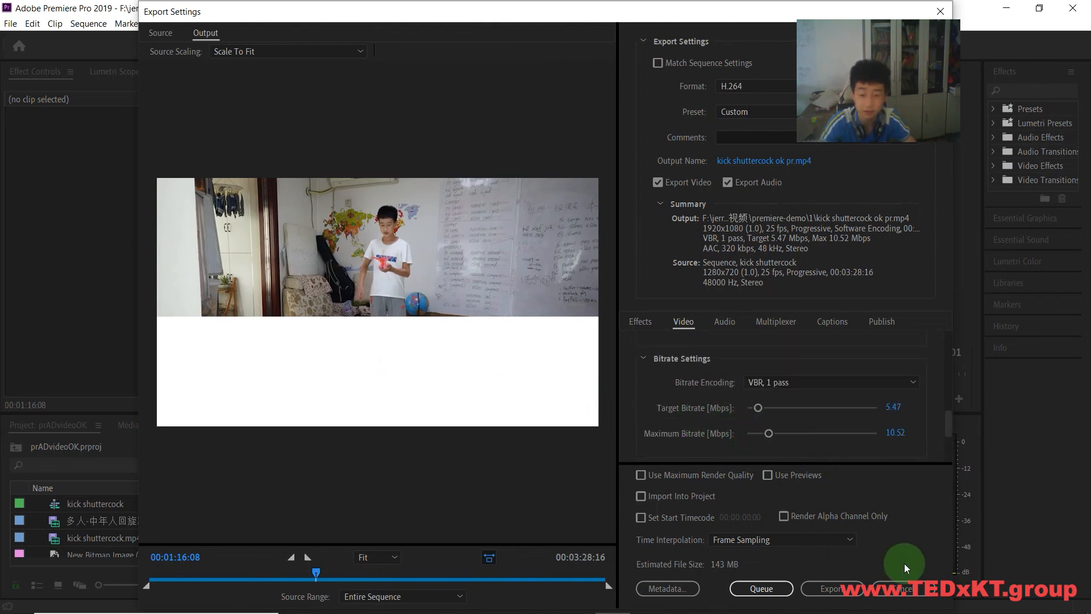
click(831, 589)
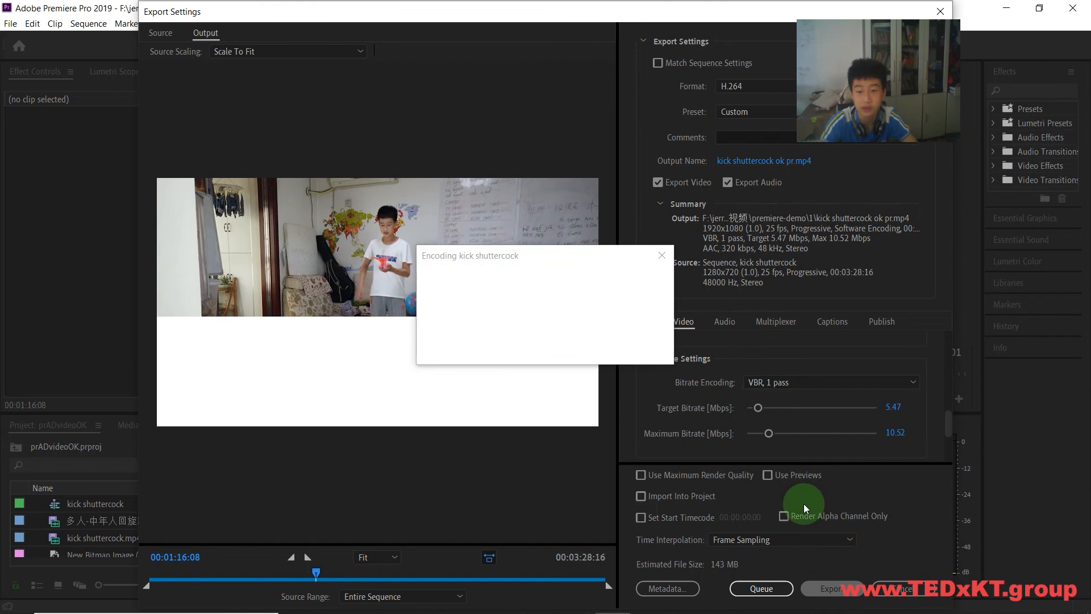